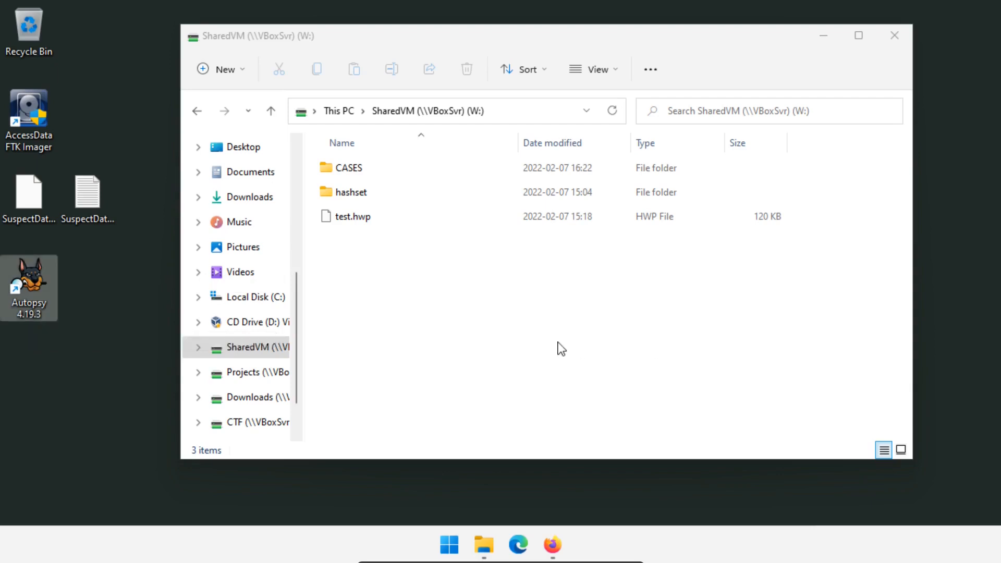
# - Switch to Firefox and view the Autopsy download page and the HxD page
pyautogui.click(553, 545)
pyautogui.click(120, 19)
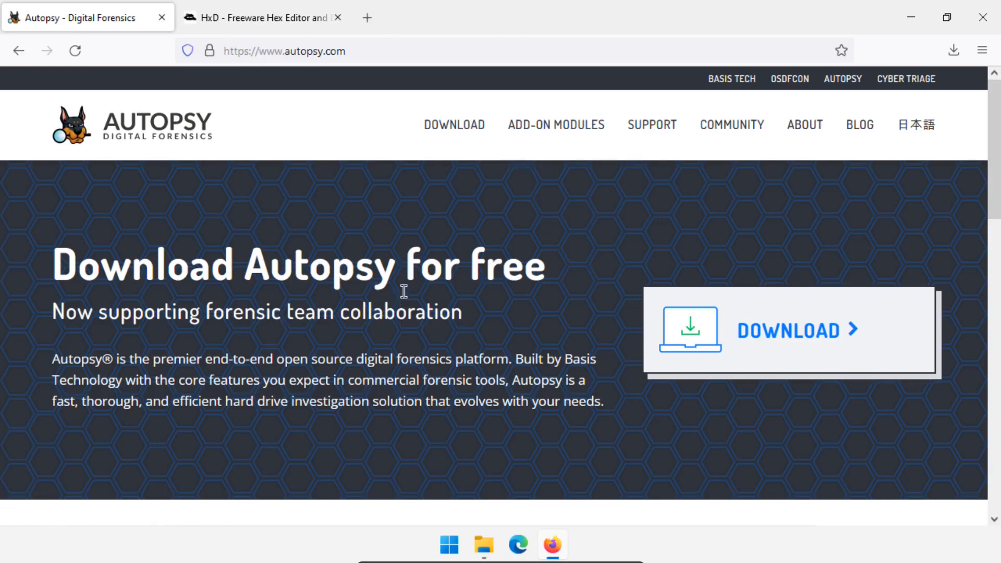
pyautogui.click(244, 21)
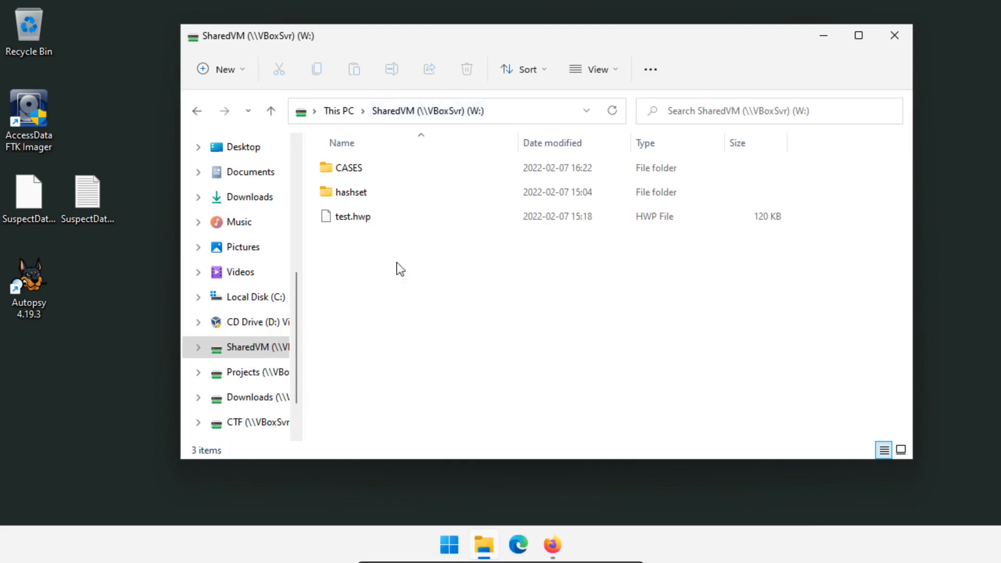
# - Look through the files in the hashset folder and return to the SharedVM drive
pyautogui.doubleClick(356, 193)
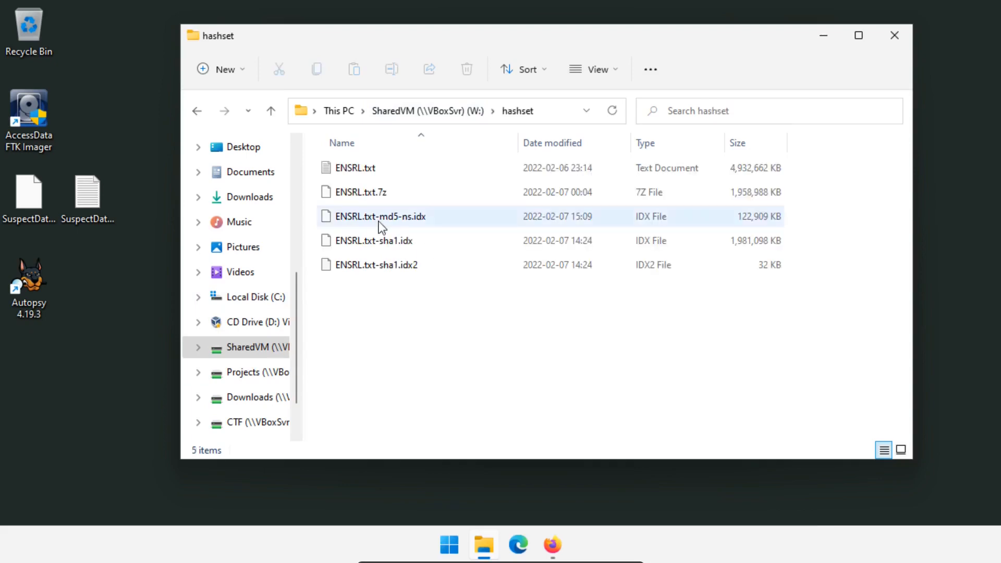
pyautogui.click(271, 112)
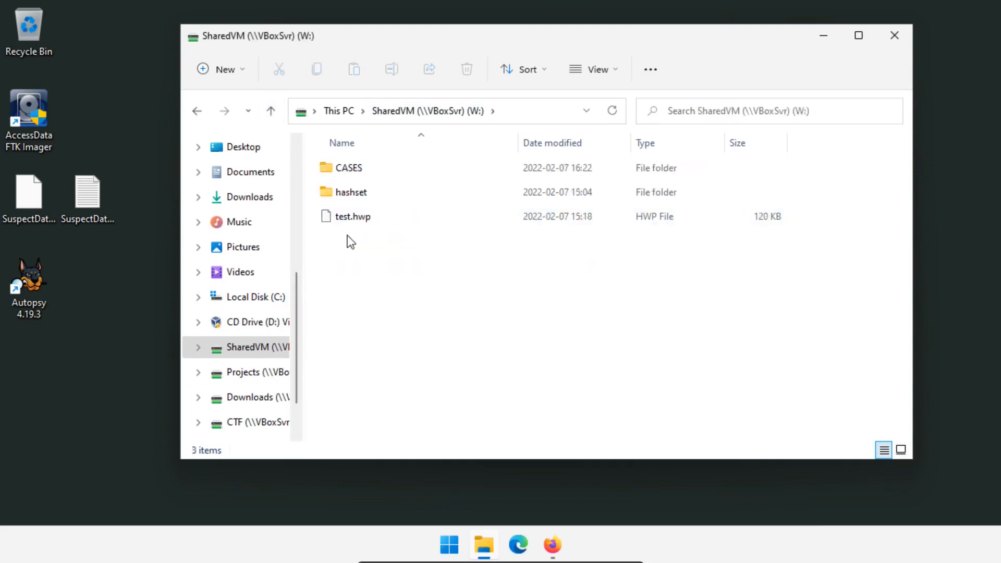
# - Create a new folder named 001-H-jij-XX inside the CASES folder
pyautogui.doubleClick(349, 168)
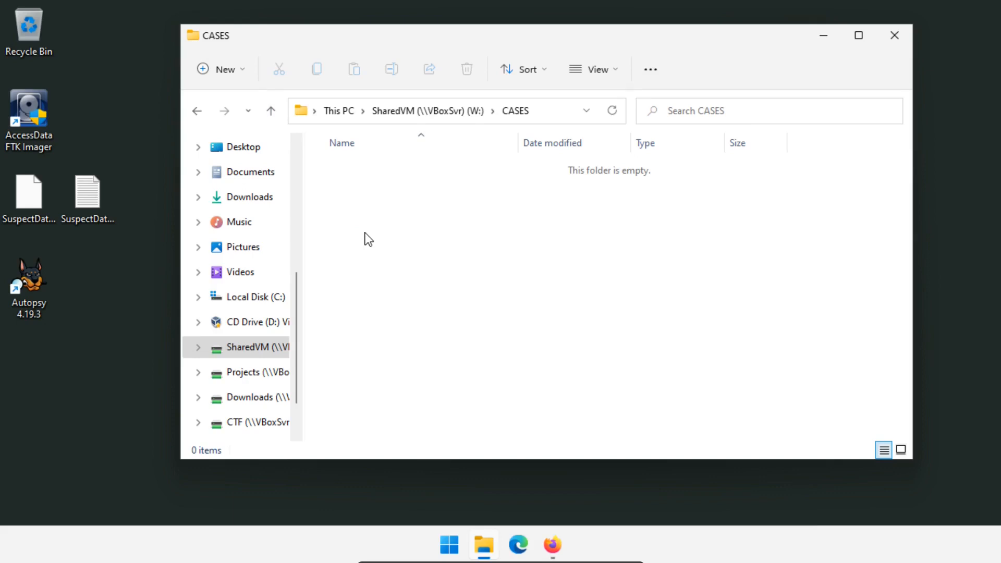
pyautogui.rightClick(386, 218)
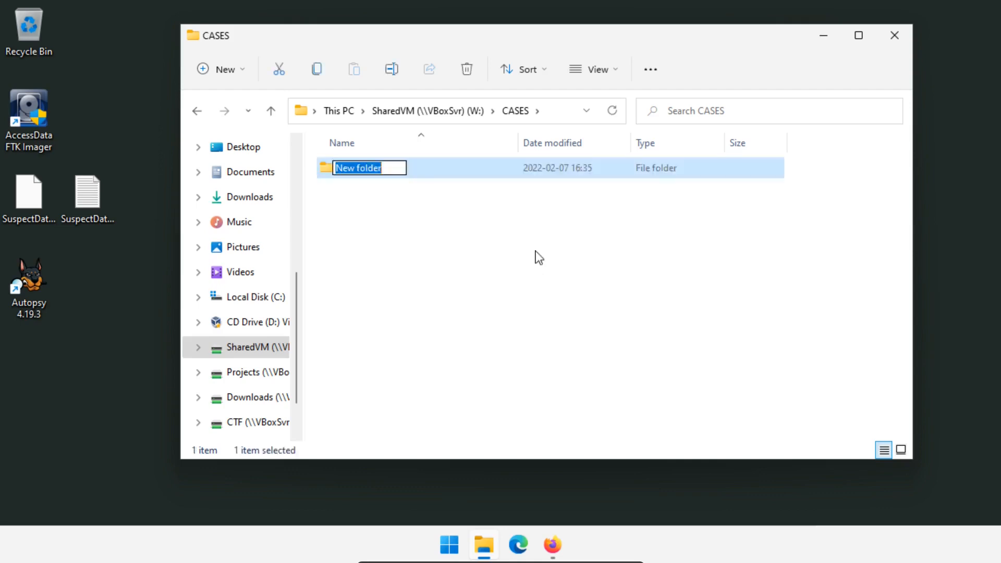
pyautogui.press('BackSpace')
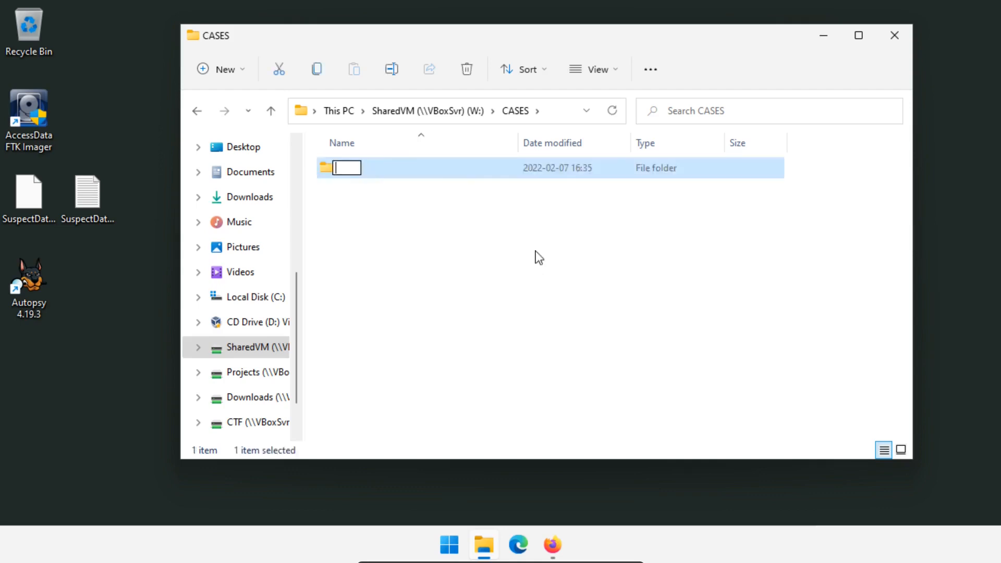
pyautogui.write('001-')
pyautogui.write('H')
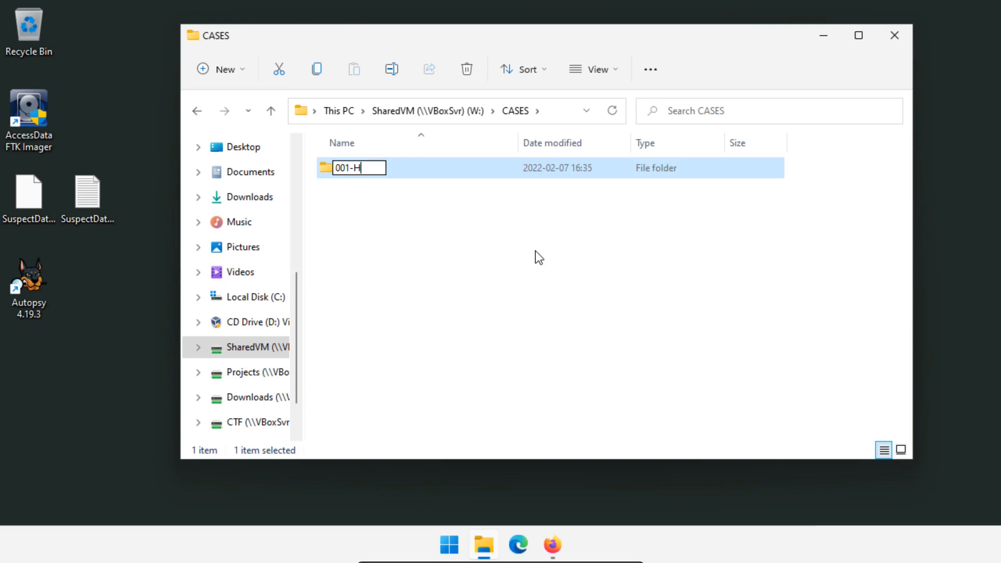
pyautogui.write('-jij-XX')
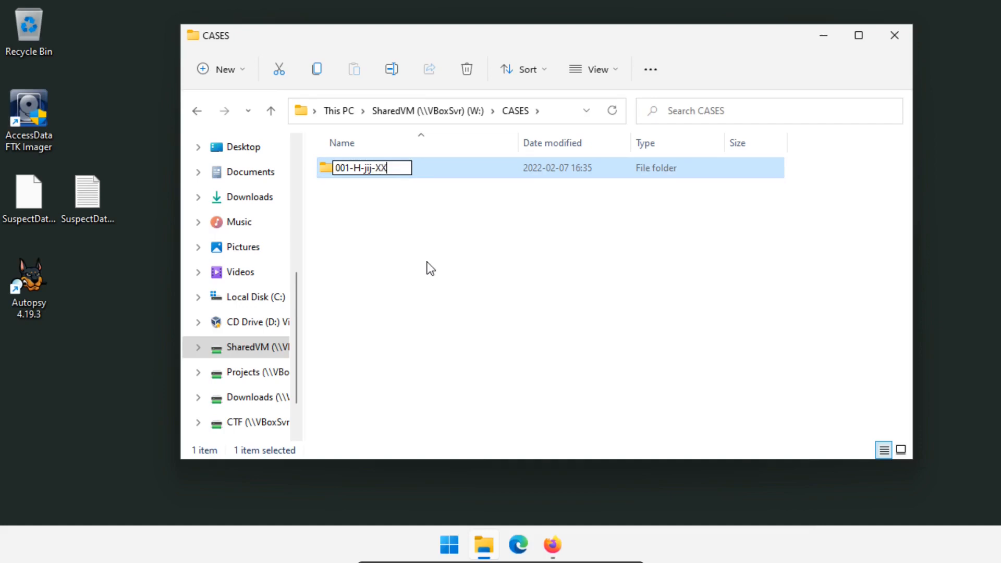
pyautogui.press('Return')
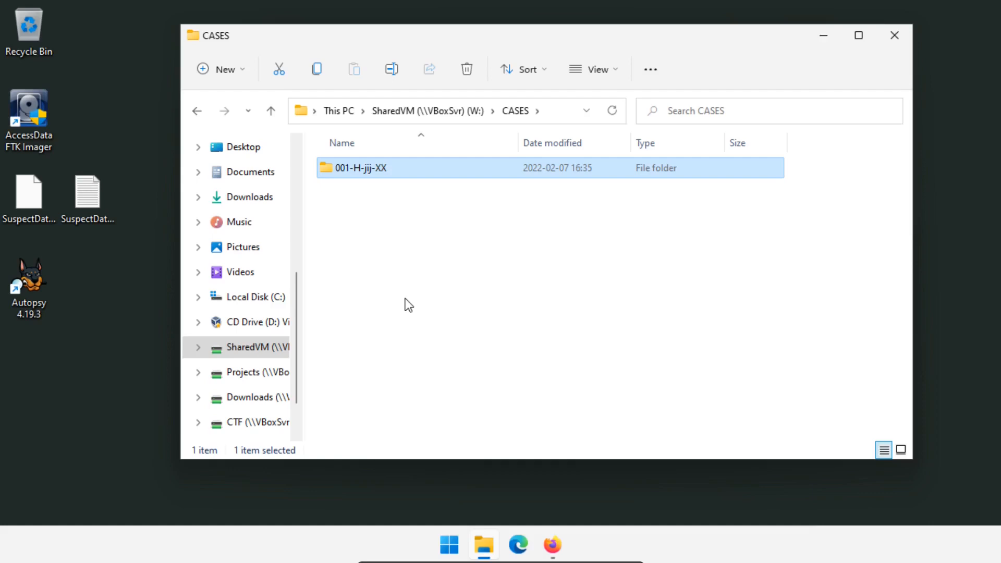
# - Open the 001-H-jij-XX folder and create the subfolders Docs, Images, temp, Autopsy and Reports in it
pyautogui.press('Return')
pyautogui.rightClick(436, 220)
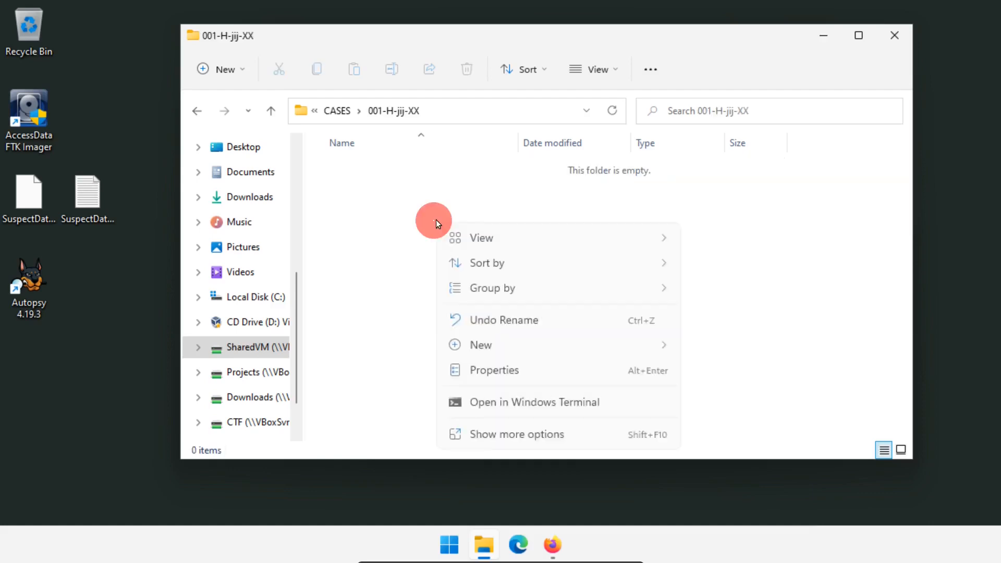
pyautogui.click(447, 369)
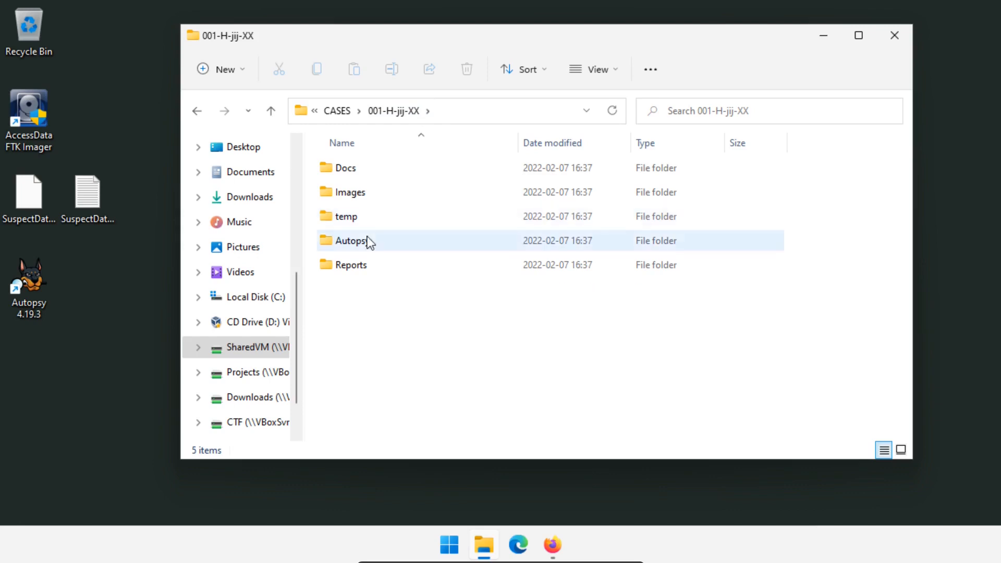
# - Create a text document named 001-H-jij-XX-docs.txt inside the Docs folder
pyautogui.doubleClick(355, 168)
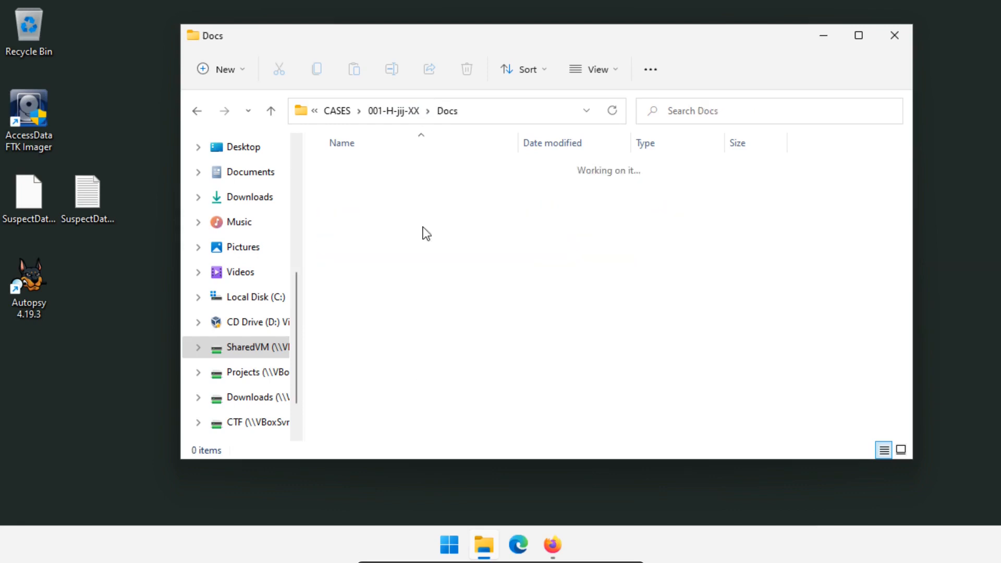
pyautogui.rightClick(420, 216)
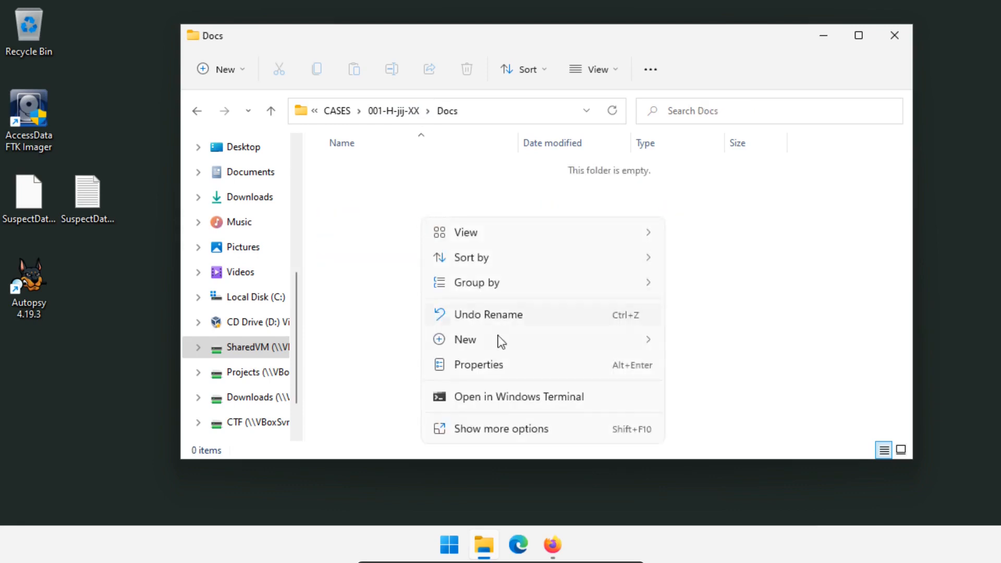
pyautogui.click(488, 339)
pyautogui.click(712, 418)
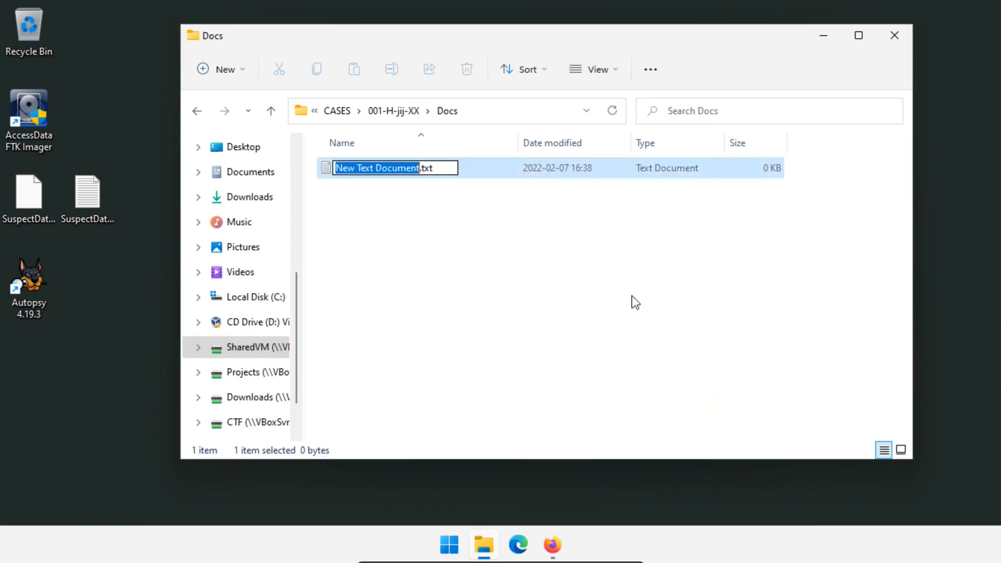
pyautogui.write('001-H-jij-XX-docs')
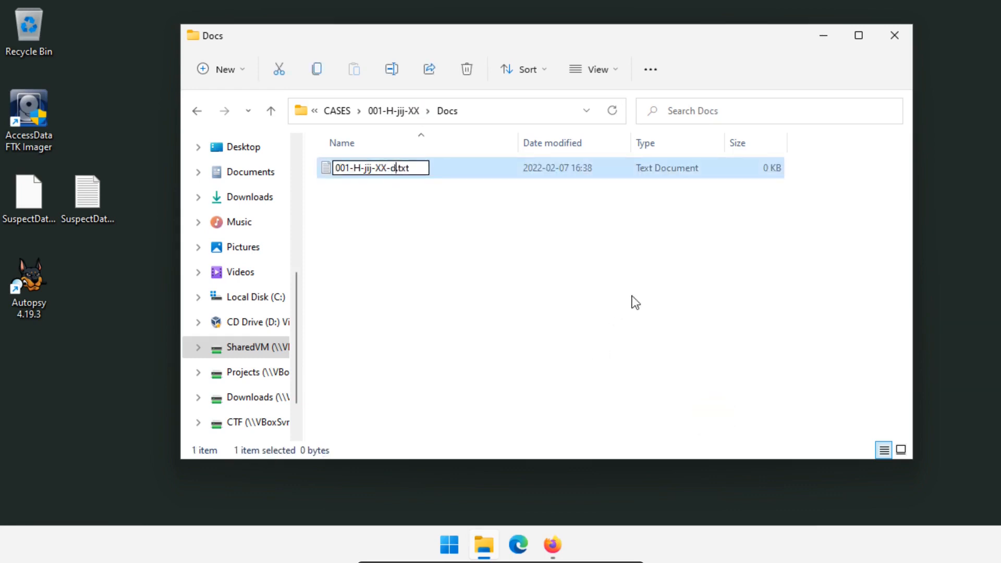
pyautogui.click(550, 214)
# - Log a time-stamped entry in 001-H-jij-XX-docs.txt stating that Case 001-H-jij-XX was started, with the examiner's initials, and save the file
pyautogui.doubleClick(370, 169)
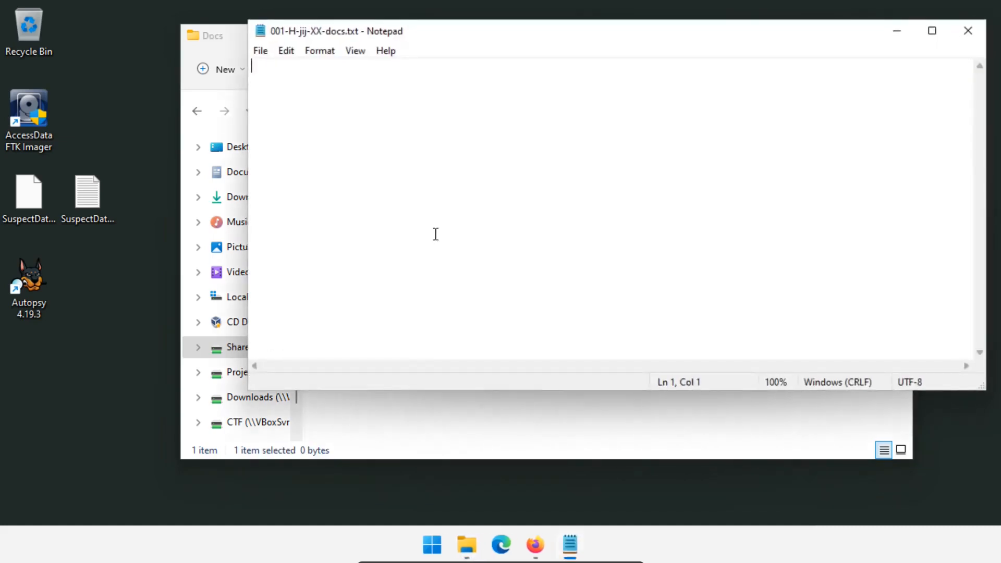
pyautogui.moveTo(548, 31); pyautogui.dragTo(415, 47)
pyautogui.click(435, 140)
pyautogui.press('F5')
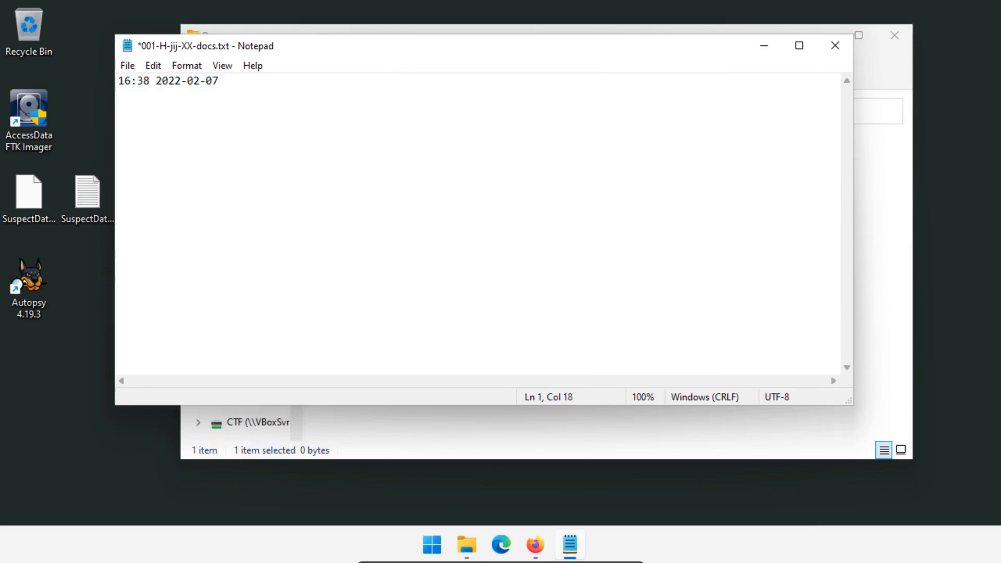
pyautogui.write('Case 001-H-jij-XX')
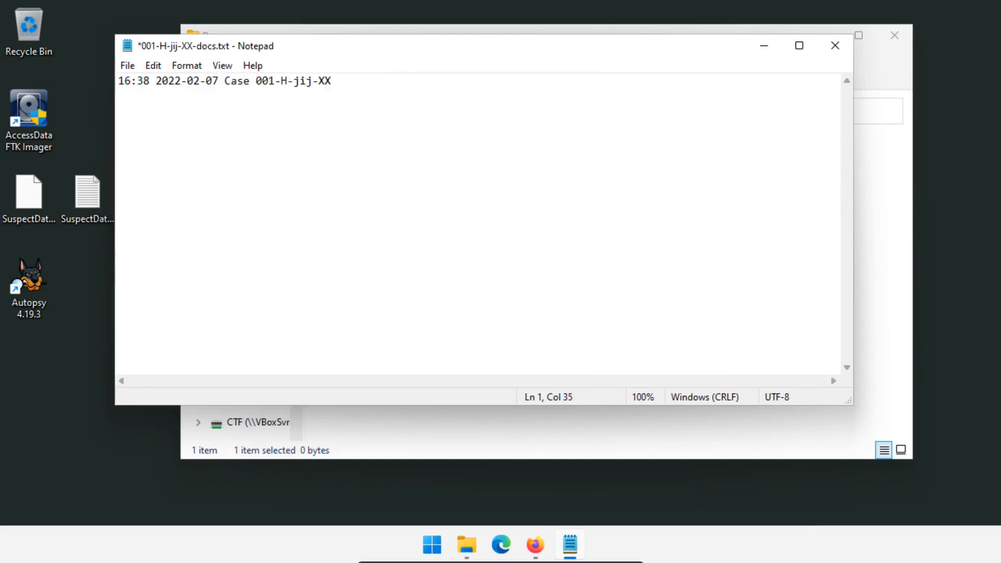
pyautogui.write(' started by JIJ')
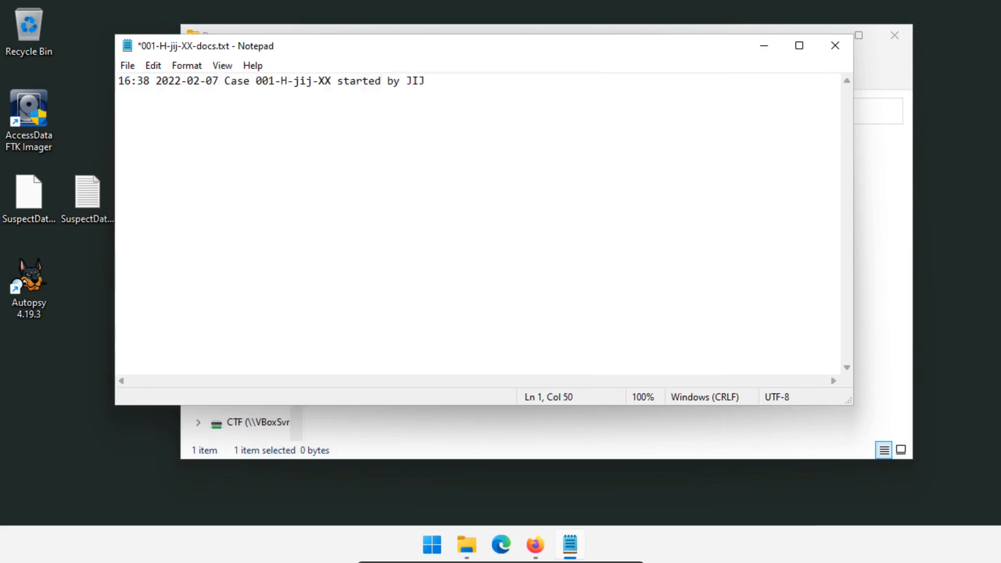
pyautogui.hotkey('ctrl', 's')
# - Move the notes window out of the way, go back to the 001-H-jij-XX folder and minimize the notes
pyautogui.moveTo(636, 50); pyautogui.dragTo(1, 2)
pyautogui.click(696, 59)
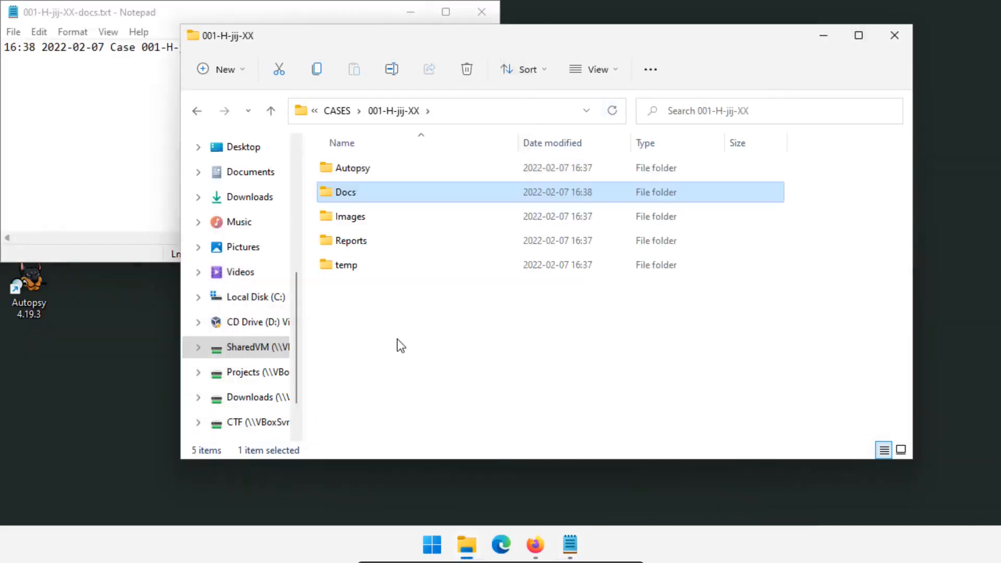
pyautogui.click(398, 344)
pyautogui.click(369, 219)
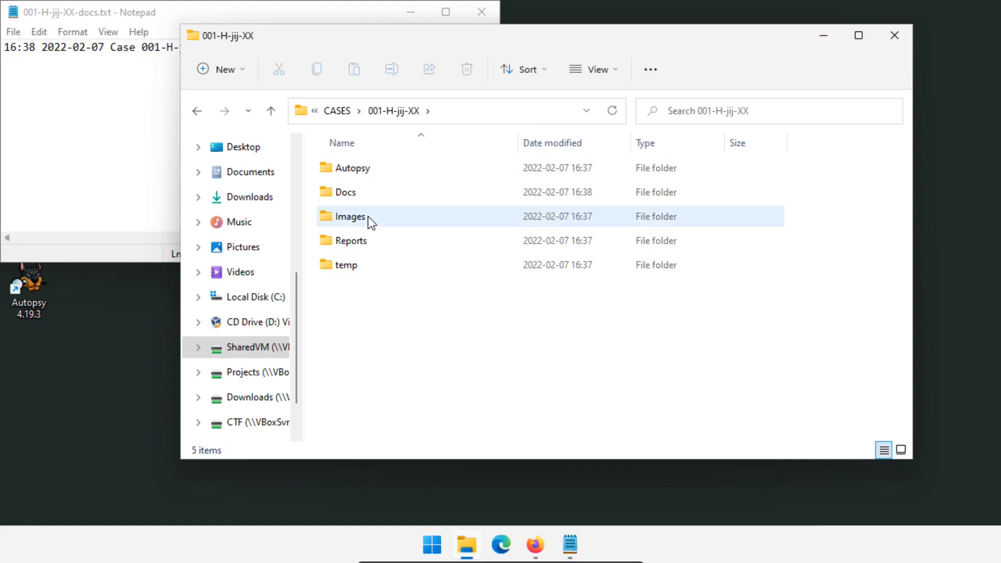
pyautogui.click(417, 10)
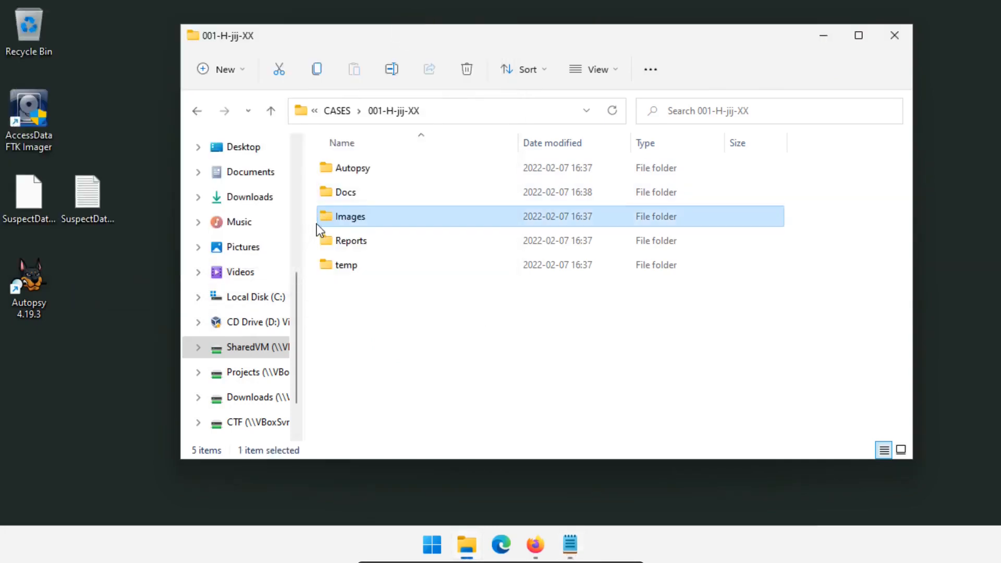
# - Create a new folder named Exhibit001 inside the case's Images folder
pyautogui.doubleClick(344, 223)
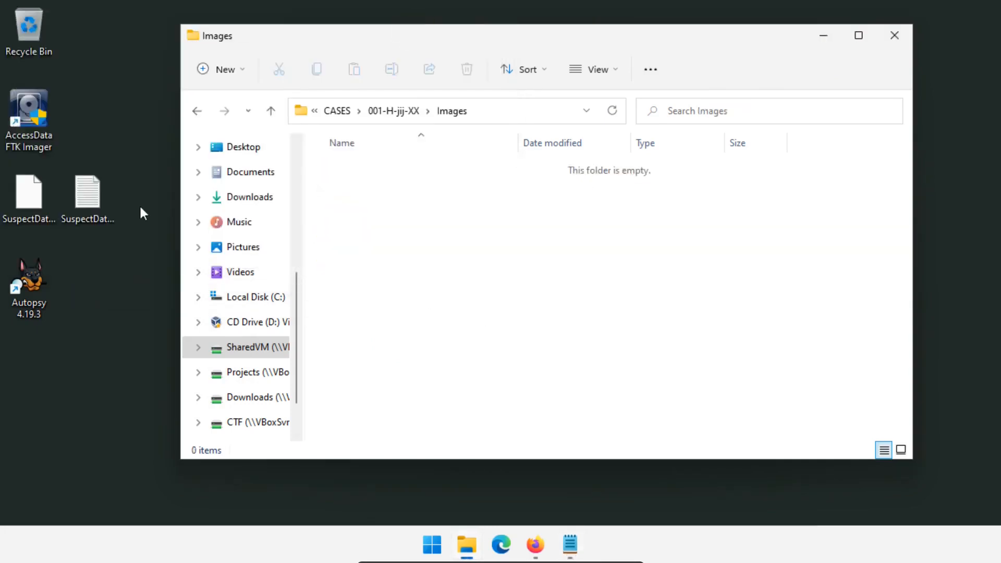
pyautogui.click(481, 192)
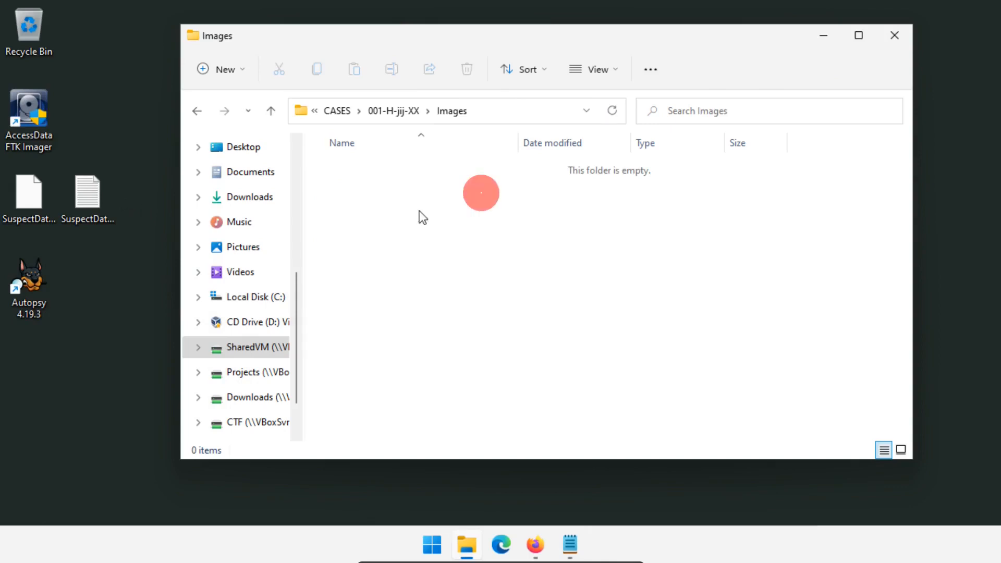
pyautogui.click(363, 209)
pyautogui.rightClick(363, 209)
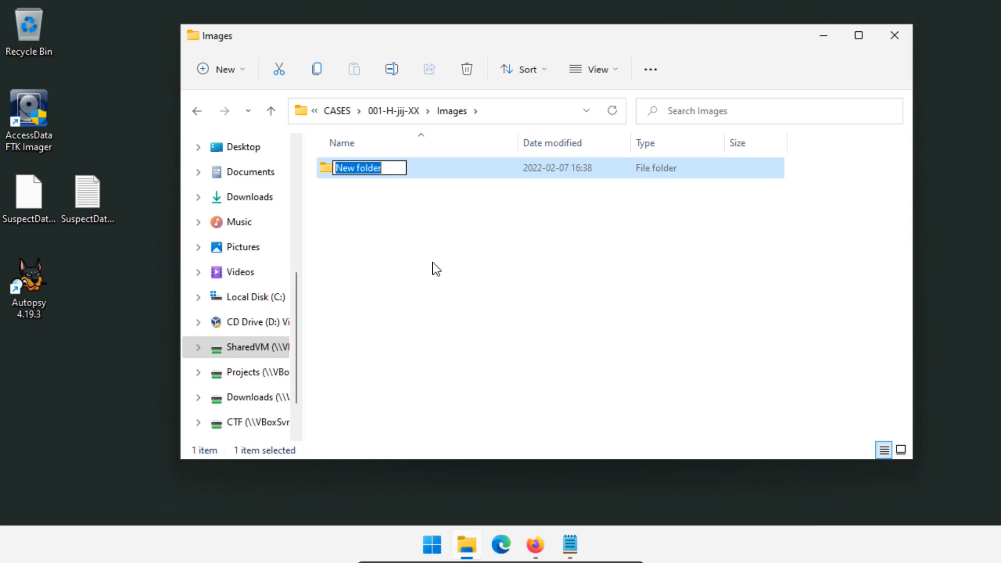
pyautogui.write('Ex')
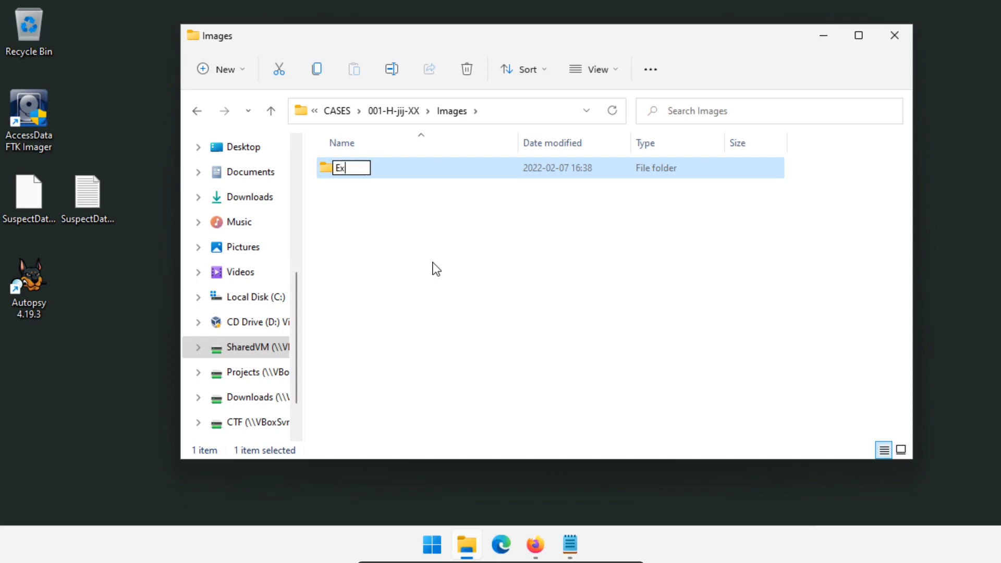
pyautogui.write('hibit001')
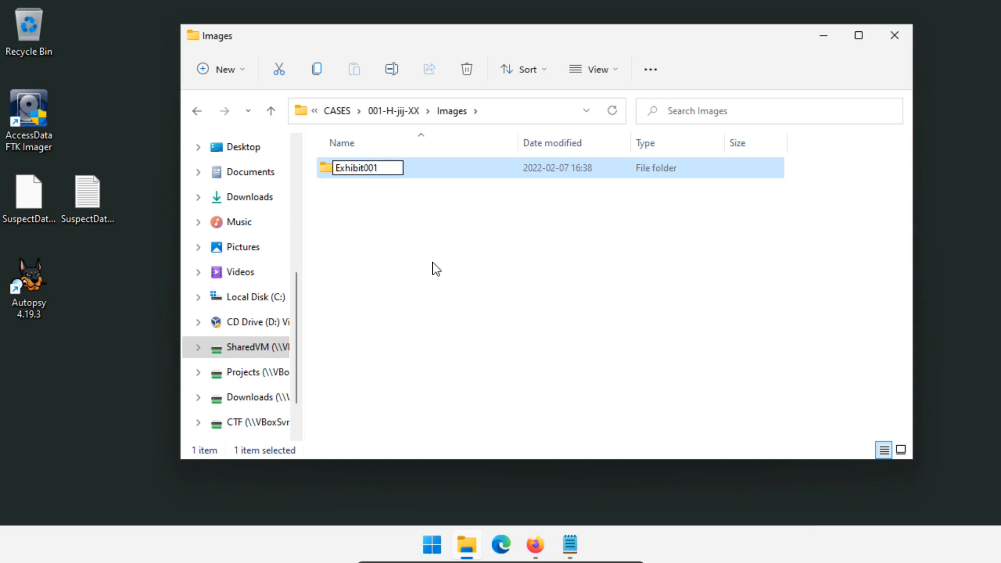
pyautogui.press('Return')
pyautogui.click(432, 253)
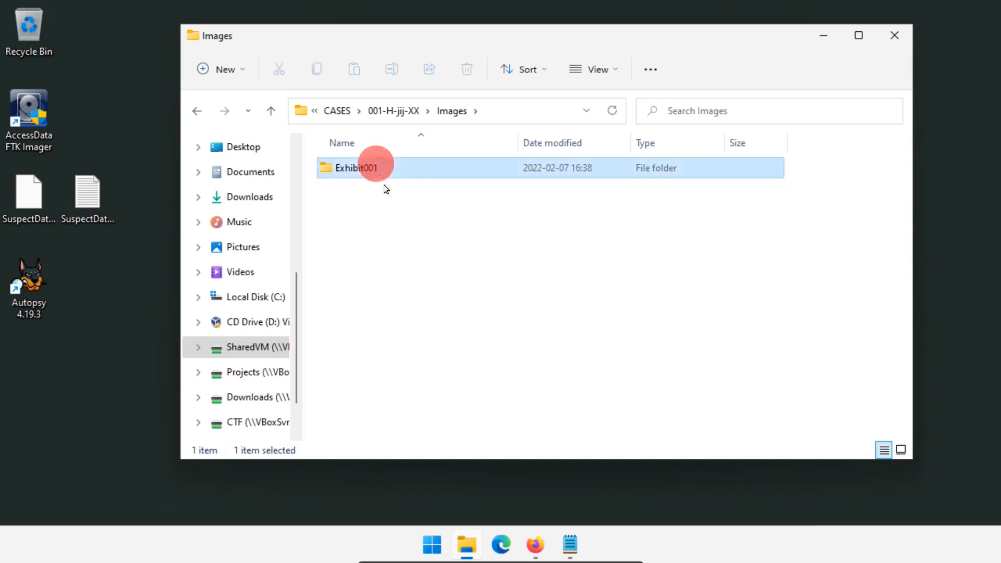
# - Copy the two SuspectData files from the desktop into the Exhibit001 folder
pyautogui.doubleClick(378, 168)
pyautogui.moveTo(150, 220); pyautogui.dragTo(16, 190)
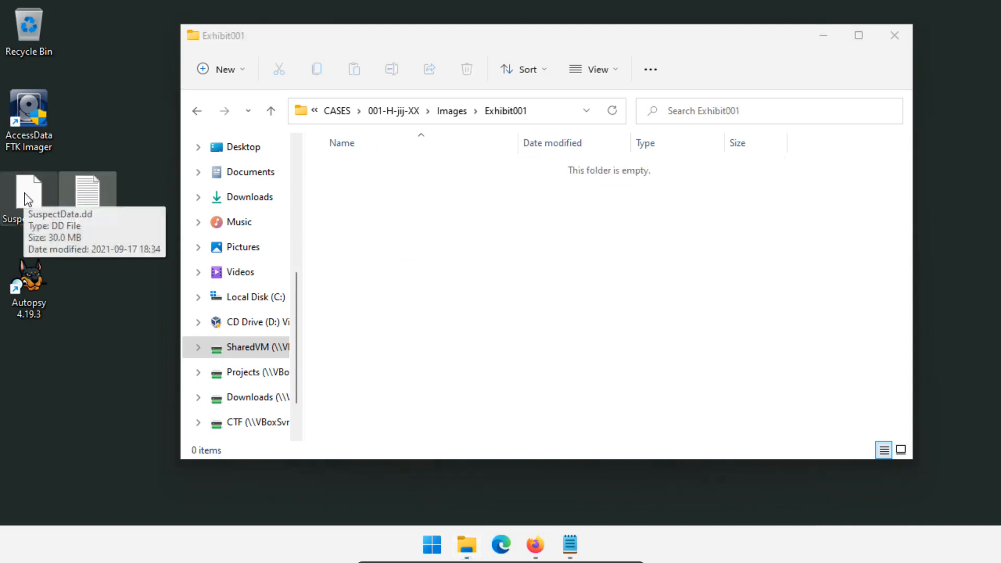
pyautogui.click(394, 217)
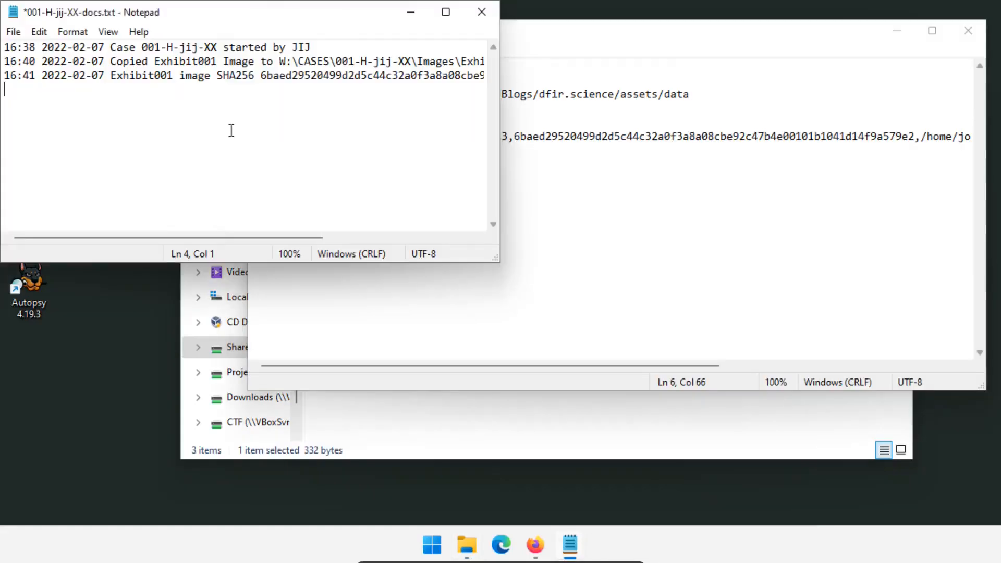
# - Add a time-stamped entry "Started Autopsy 4.19.3" to the case notes, save them and highlight the version number
pyautogui.press('F5')
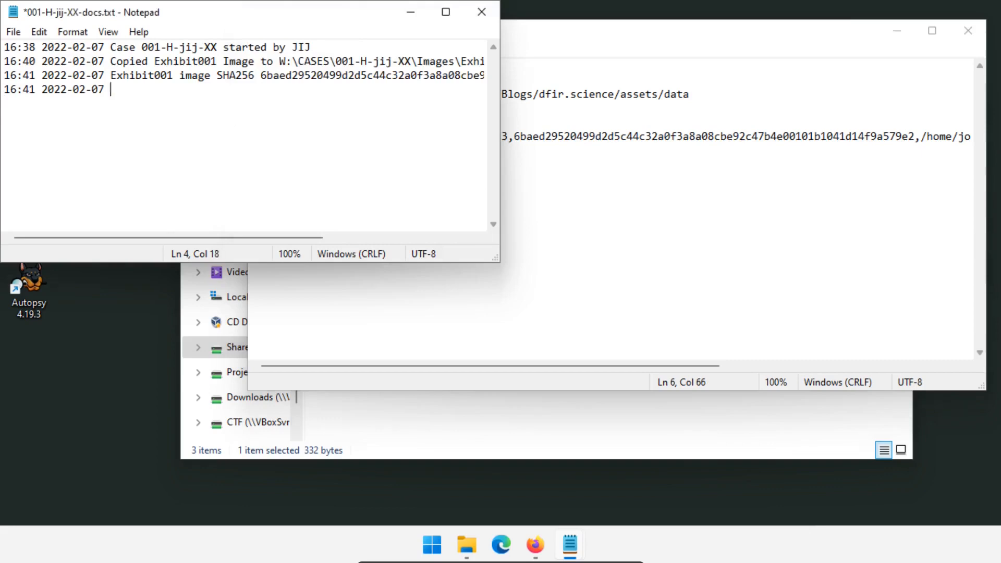
pyautogui.write('Started Auto')
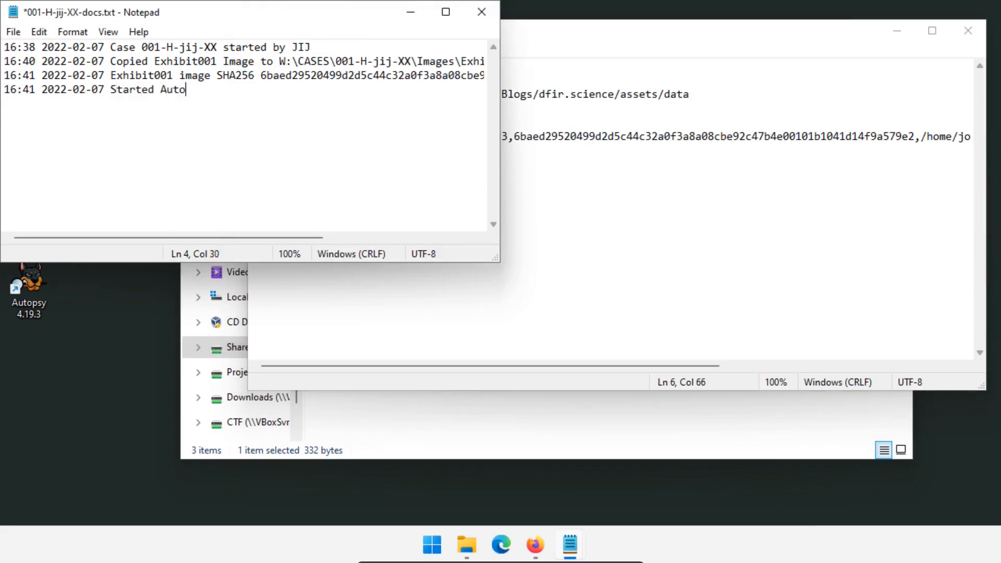
pyautogui.write('psy 4.19.3')
pyautogui.hotkey('ctrl', 's')
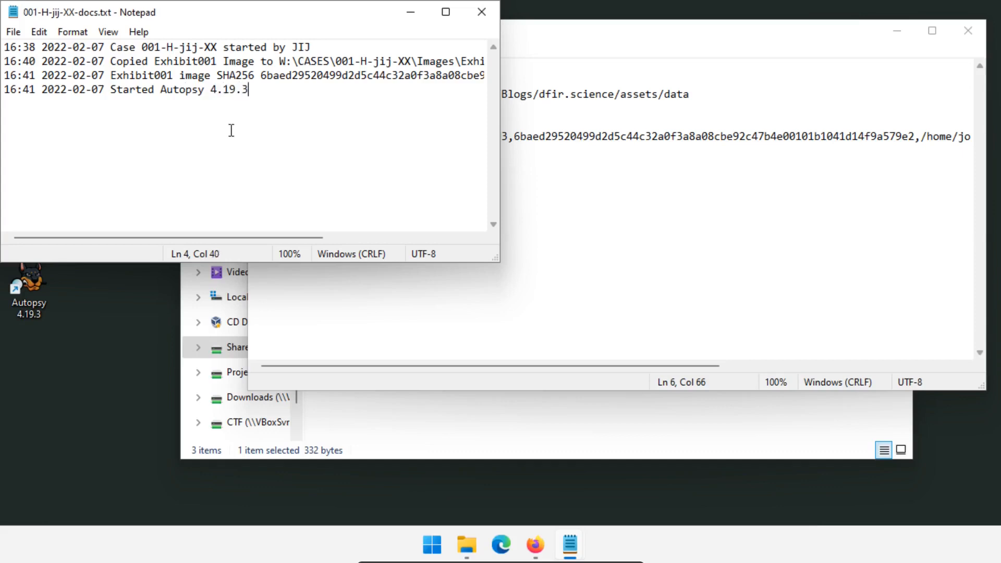
pyautogui.moveTo(249, 90); pyautogui.dragTo(204, 90)
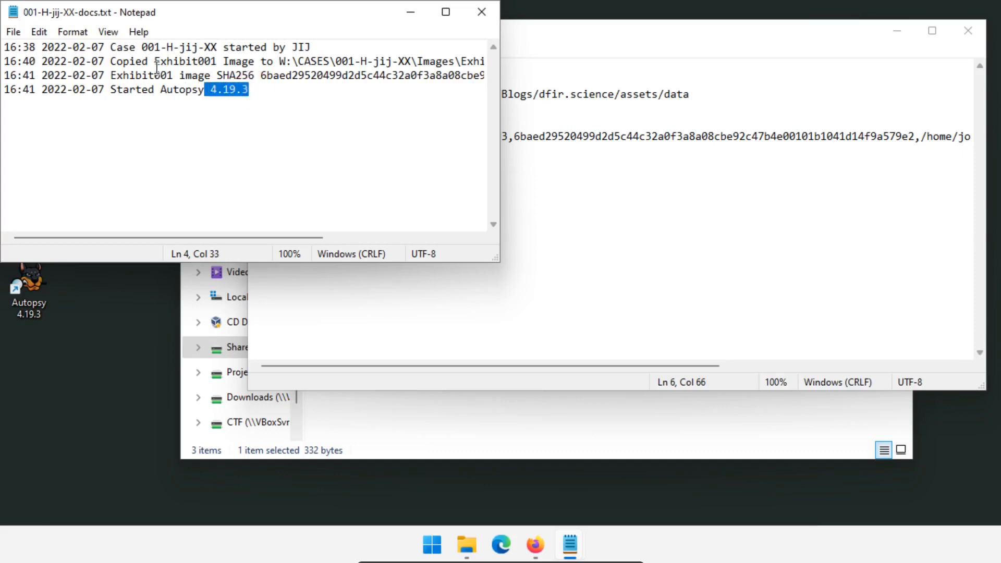
# - Extend the Autopsy start entry in the case notes with "to process case 001-H-jij-XX data", save them and minimize the notes
pyautogui.click(264, 91)
pyautogui.write('to proc')
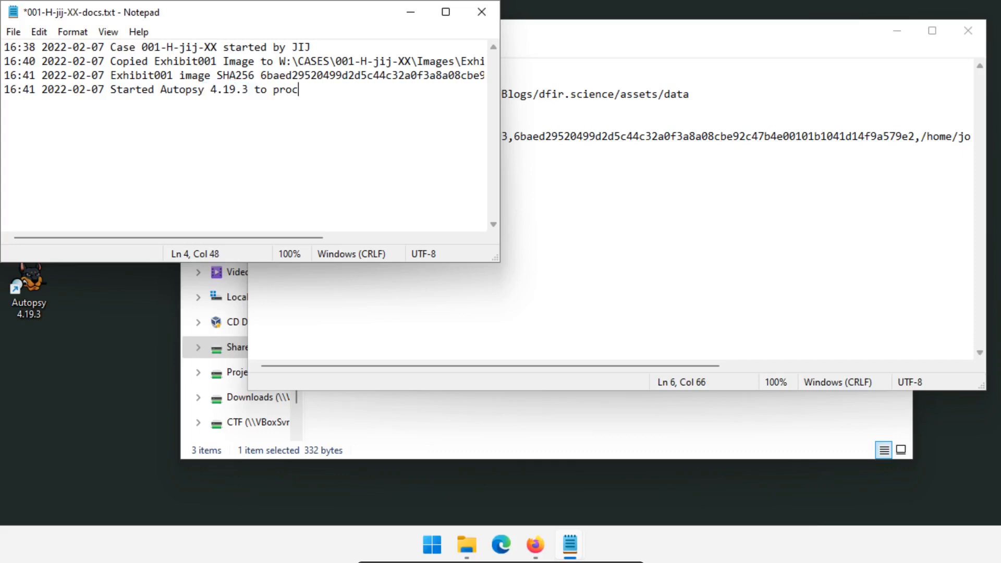
pyautogui.write('ess case 001-H-jij-XX data')
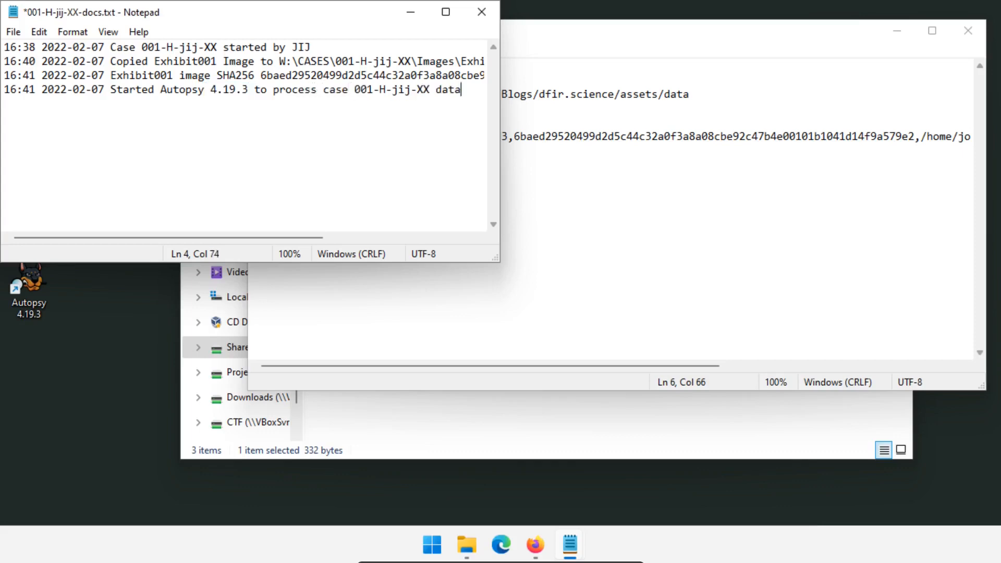
pyautogui.hotkey('ctrl', 's')
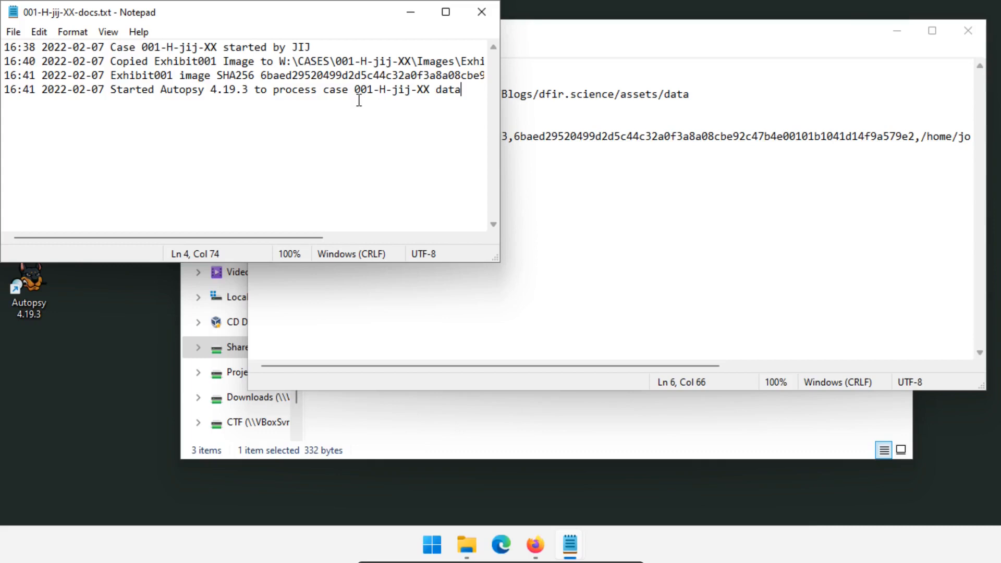
pyautogui.click(412, 13)
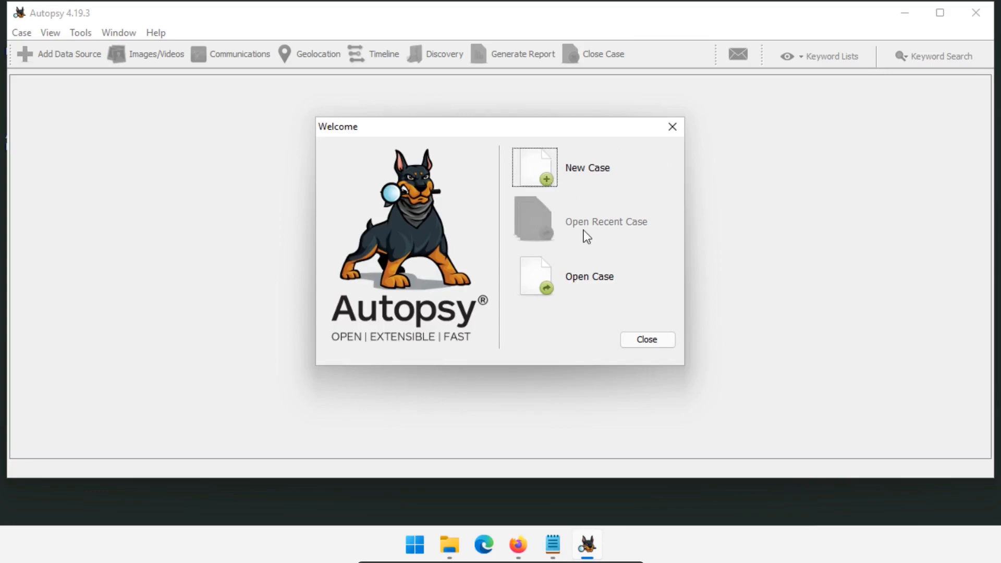
# - Start a new Autopsy case named 001-H-jij-XX with the base directory W:\CASES\001-H-jij-XX\Autopsy
pyautogui.click(537, 164)
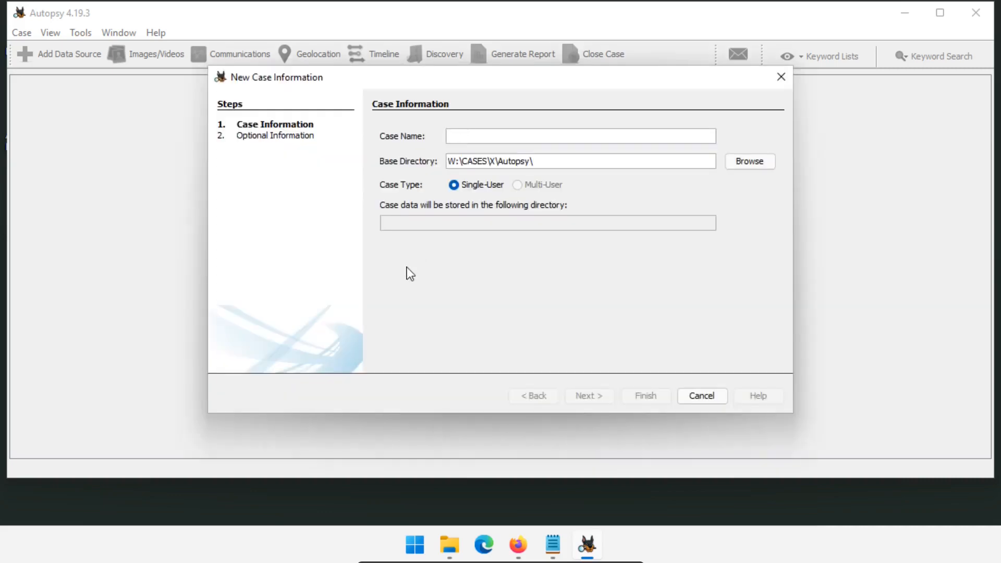
pyautogui.write('001-H-jij-XX')
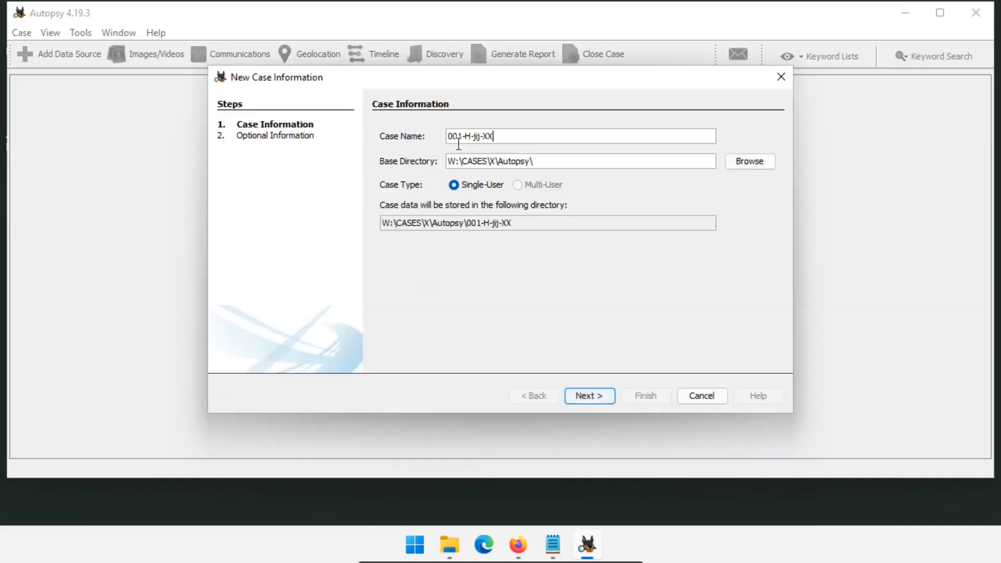
pyautogui.click(750, 162)
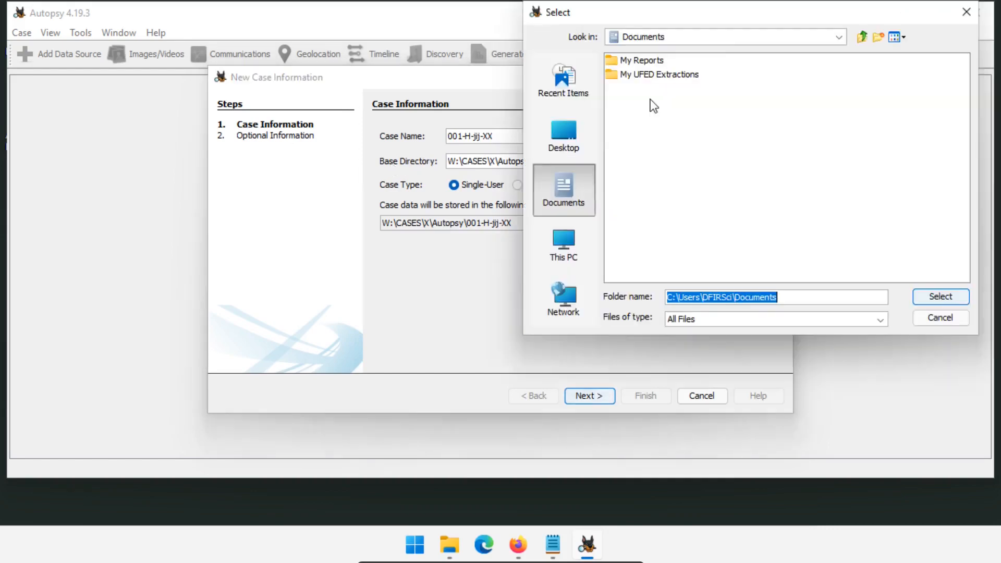
pyautogui.click(564, 244)
pyautogui.click(639, 180)
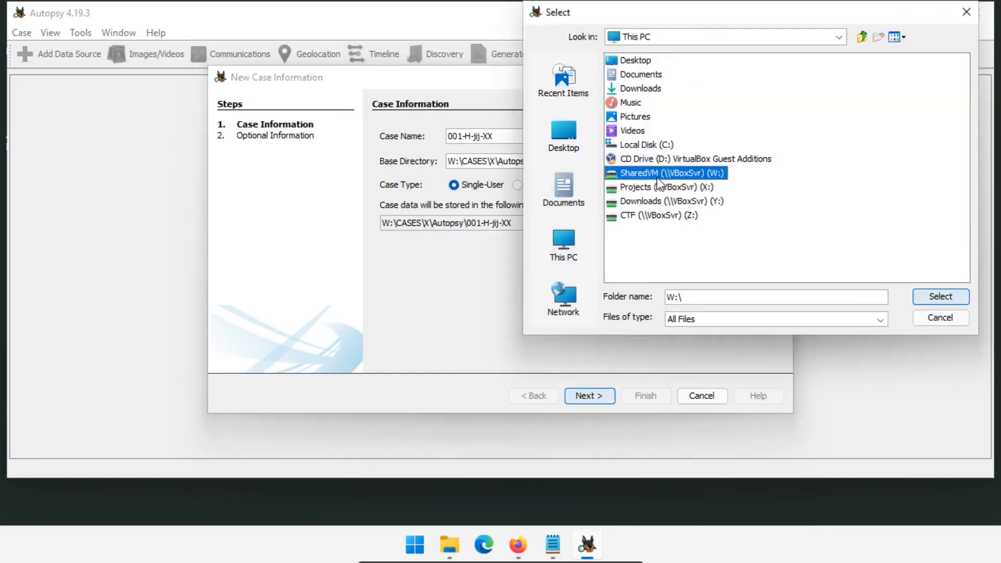
pyautogui.doubleClick(666, 183)
pyautogui.doubleClick(633, 60)
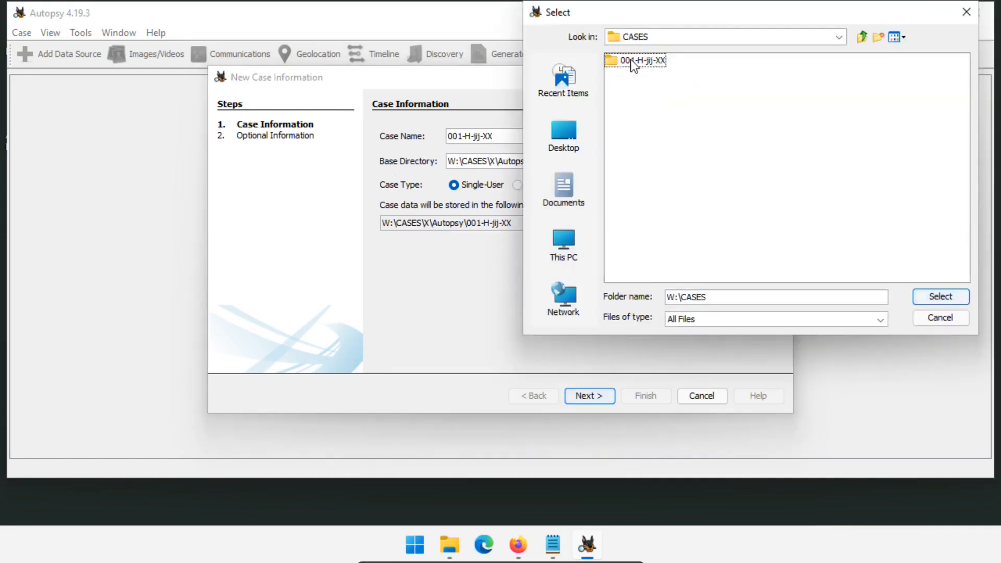
pyautogui.click(634, 61)
pyautogui.doubleClick(634, 62)
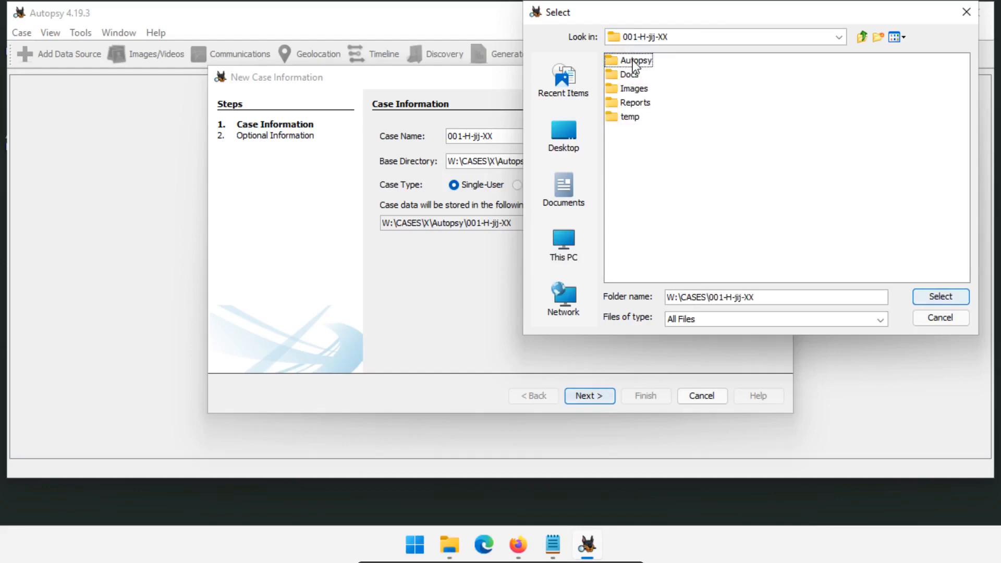
pyautogui.doubleClick(633, 60)
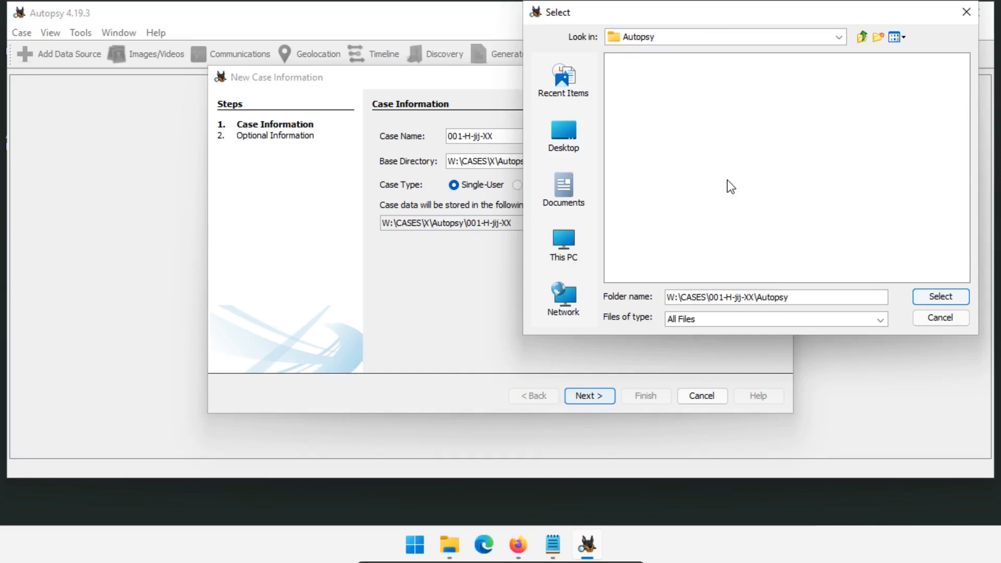
pyautogui.press('Return')
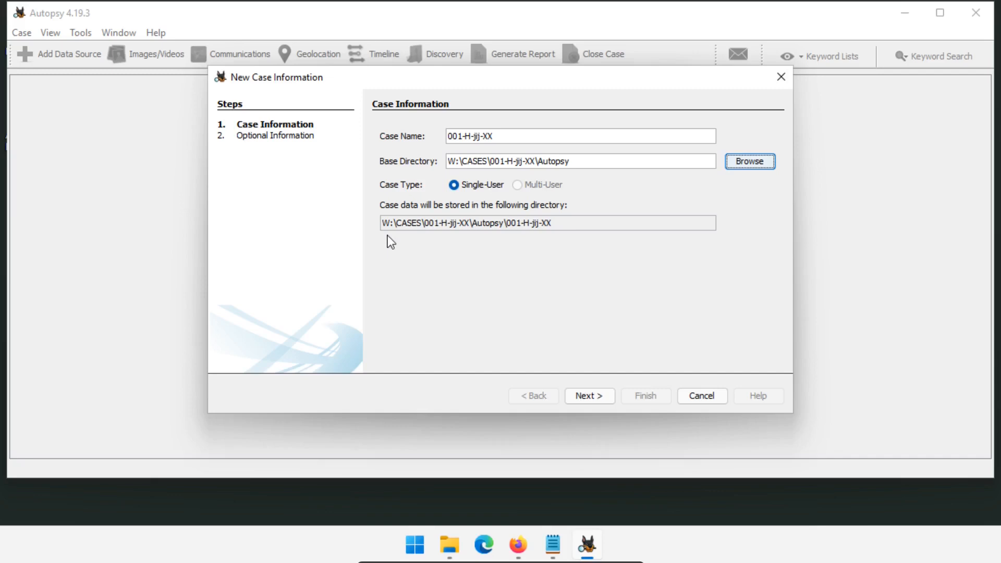
# - Log a time-stamped entry "Autopsy case data dir set to" in the case notes, followed by the copied case data directory path, and save
pyautogui.moveTo(557, 221); pyautogui.dragTo(383, 221)
pyautogui.hotkey('ctrl', 'c')
pyautogui.click(552, 545)
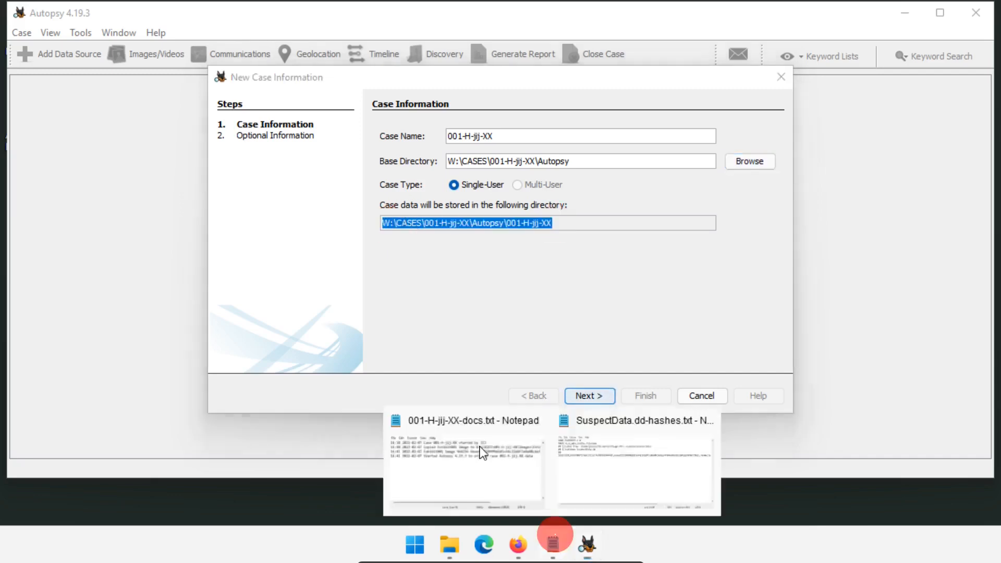
pyautogui.click(463, 451)
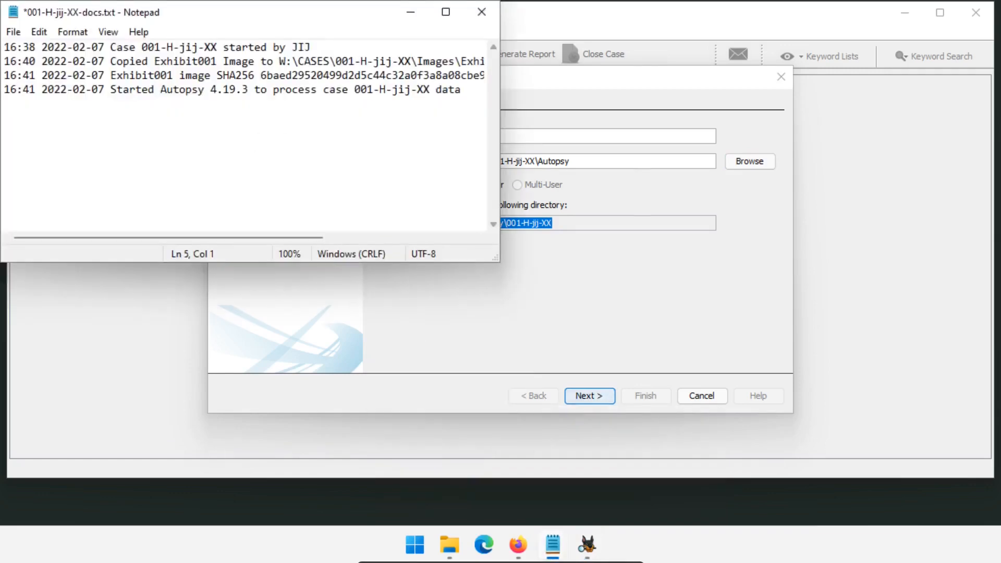
pyautogui.press('F5')
pyautogui.write('Autops')
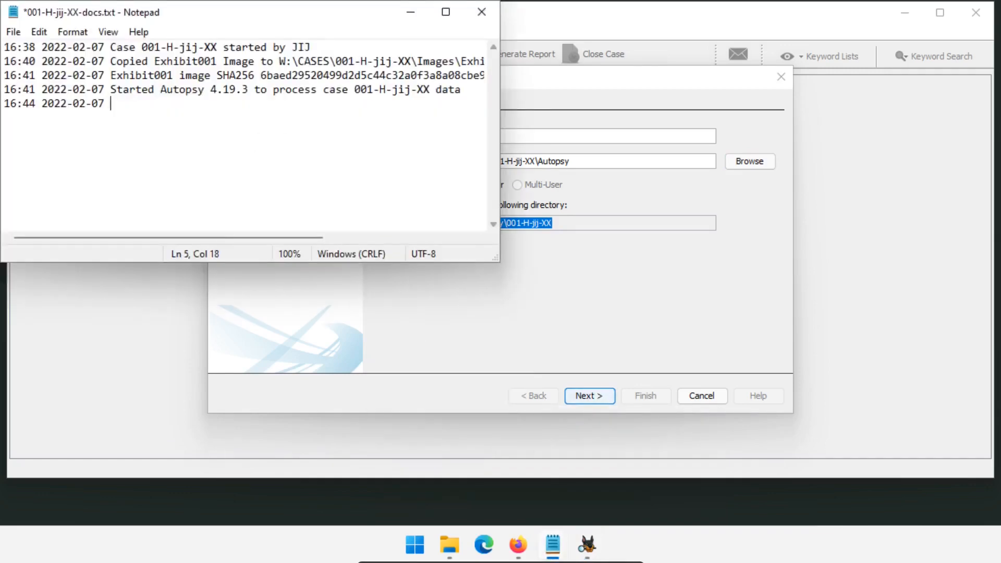
pyautogui.write('y case data dir set t')
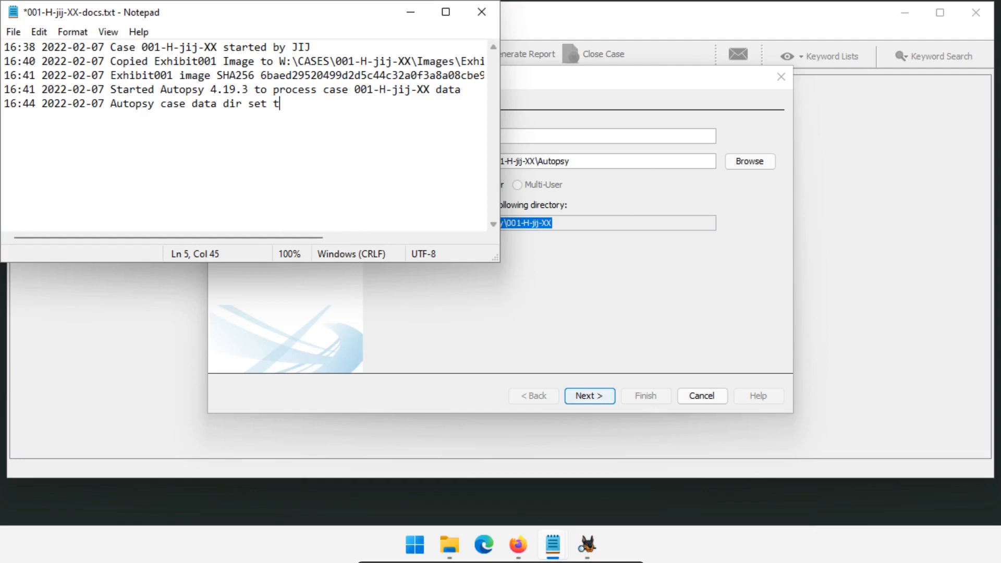
pyautogui.write('o')
pyautogui.hotkey('ctrl', 'v')
pyautogui.hotkey('ctrl', 's')
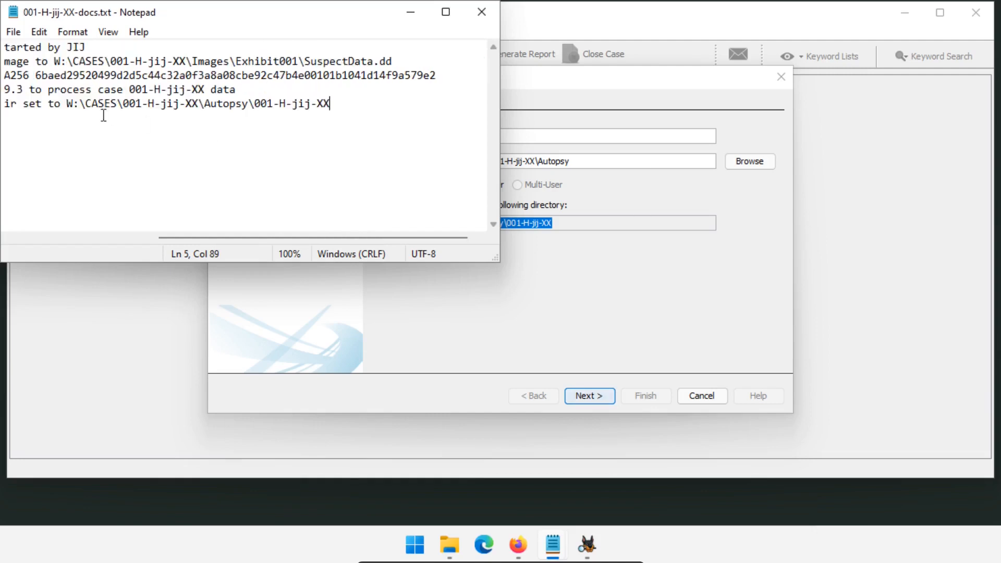
# - Highlight the case name 001-H-jij-XX in the logged path and start a new line at the end of the notes
pyautogui.moveTo(123, 103); pyautogui.dragTo(200, 103)
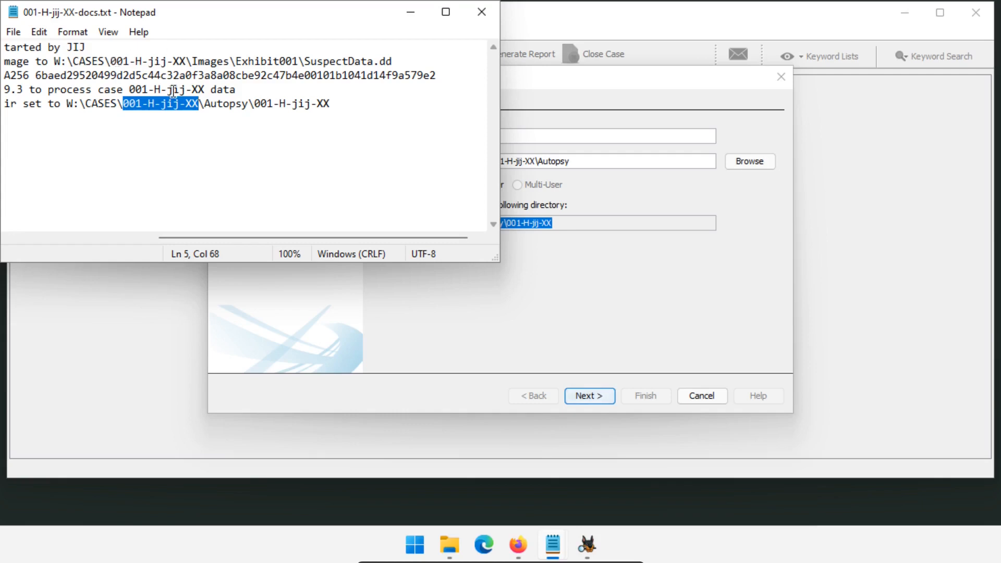
pyautogui.click(346, 105)
pyautogui.press('Return')
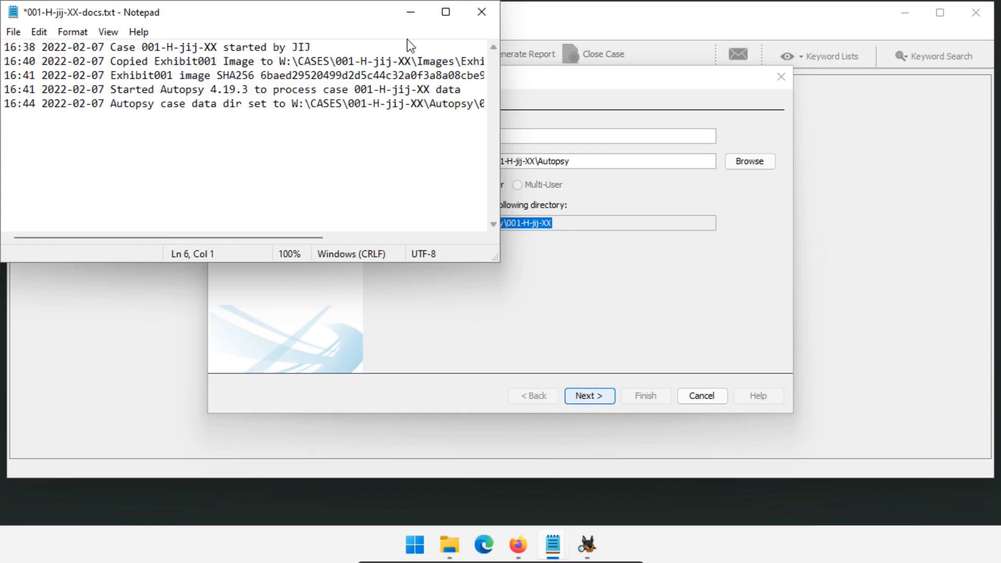
# - Return to the new Autopsy case, continue to the optional information and set the case number to 001
pyautogui.click(566, 305)
pyautogui.click(599, 394)
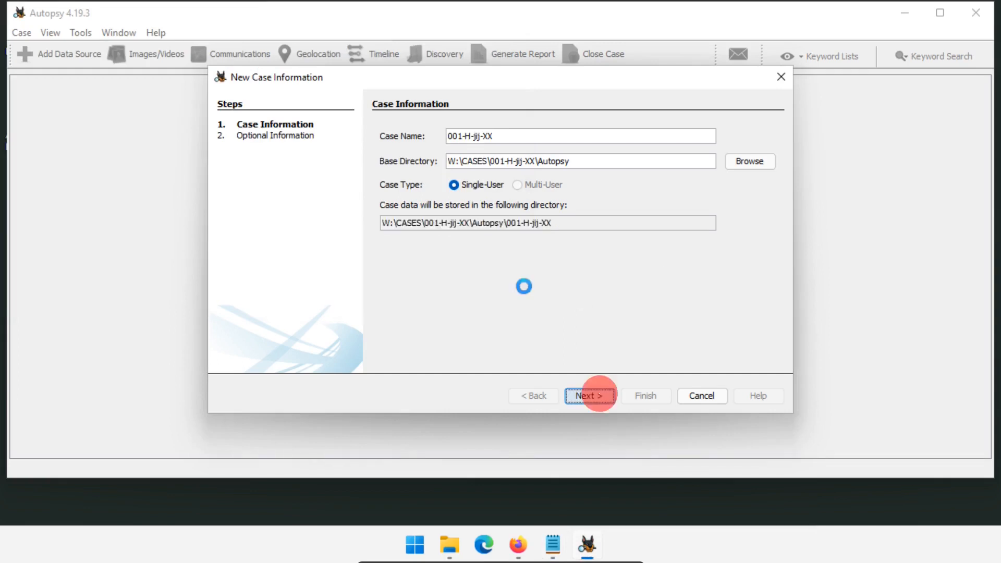
pyautogui.click(498, 156)
pyautogui.hotkey('ctrl', 'v')
pyautogui.moveTo(483, 158); pyautogui.dragTo(468, 158)
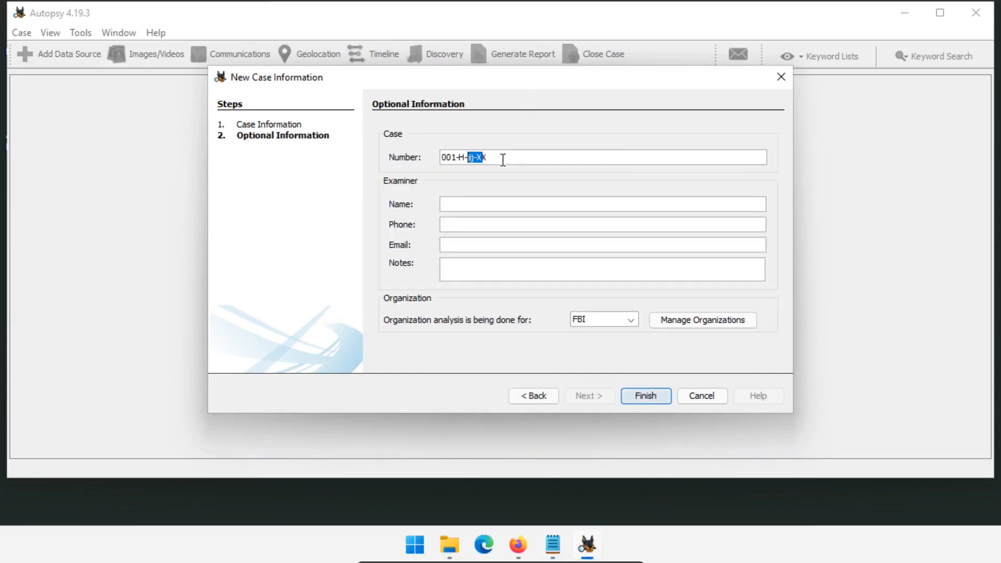
pyautogui.click(489, 158)
pyautogui.press('BackSpace')
pyautogui.press('BackSpace')
pyautogui.press('BackSpace')
pyautogui.press('BackSpace')
pyautogui.press('BackSpace')
pyautogui.press('BackSpace')
pyautogui.press('BackSpace')
pyautogui.press('BackSpace')
pyautogui.press('BackSpace')
# - Fill in the examiner's name, phone number and e-mail in the optional case information
pyautogui.press('Tab')
pyautogui.write('Joshui')
pyautogui.press('BackSpace')
pyautogui.write('a James')
pyautogui.press('Tab')
pyautogui.write('1111111')
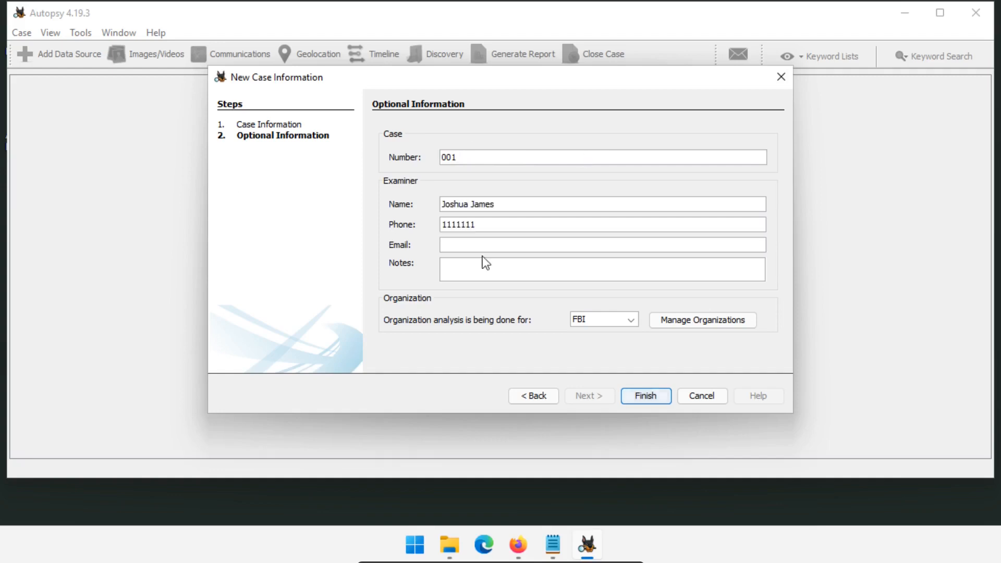
pyautogui.press('Tab')
pyautogui.write('dfirscience.org')
pyautogui.click(482, 264)
# - Add a new organization named CIA with a point-of-contact name and phone number, and close the organization manager
pyautogui.click(619, 318)
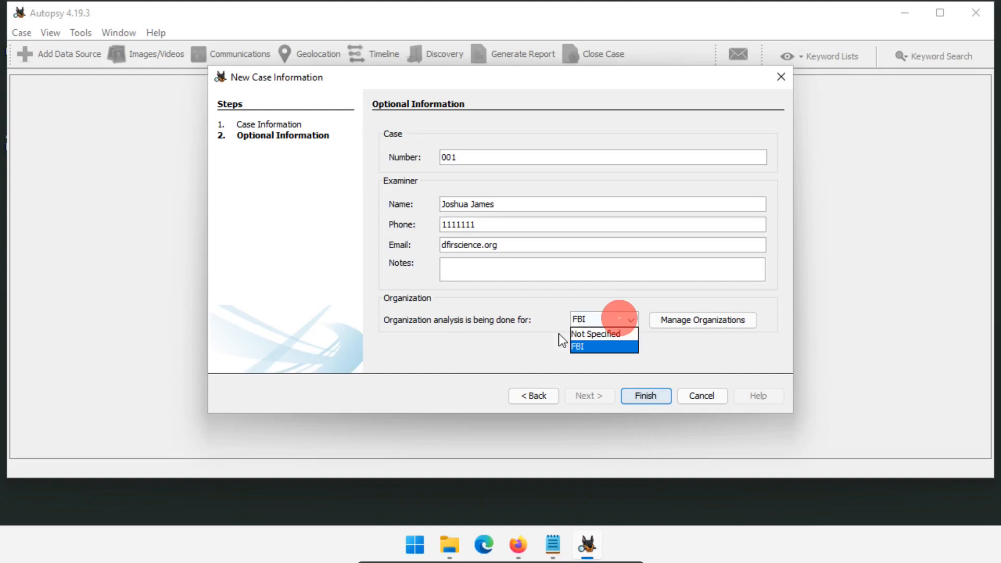
pyautogui.click(577, 346)
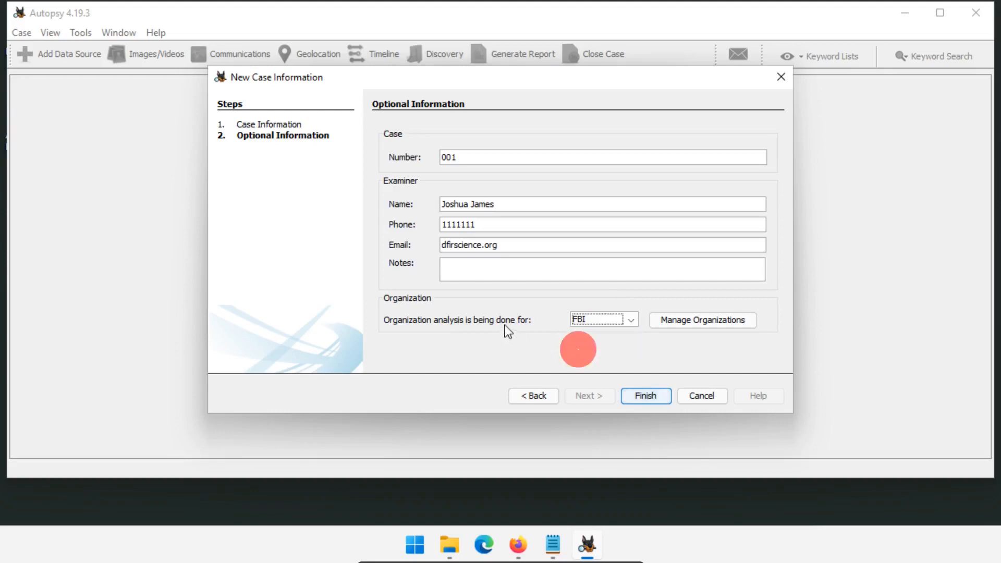
pyautogui.click(730, 319)
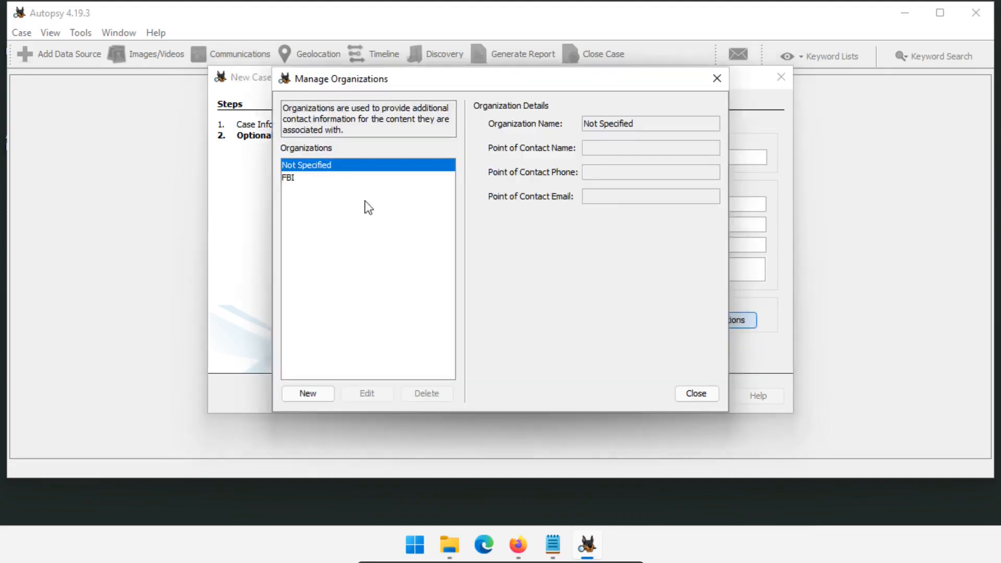
pyautogui.click(308, 393)
pyautogui.write('C')
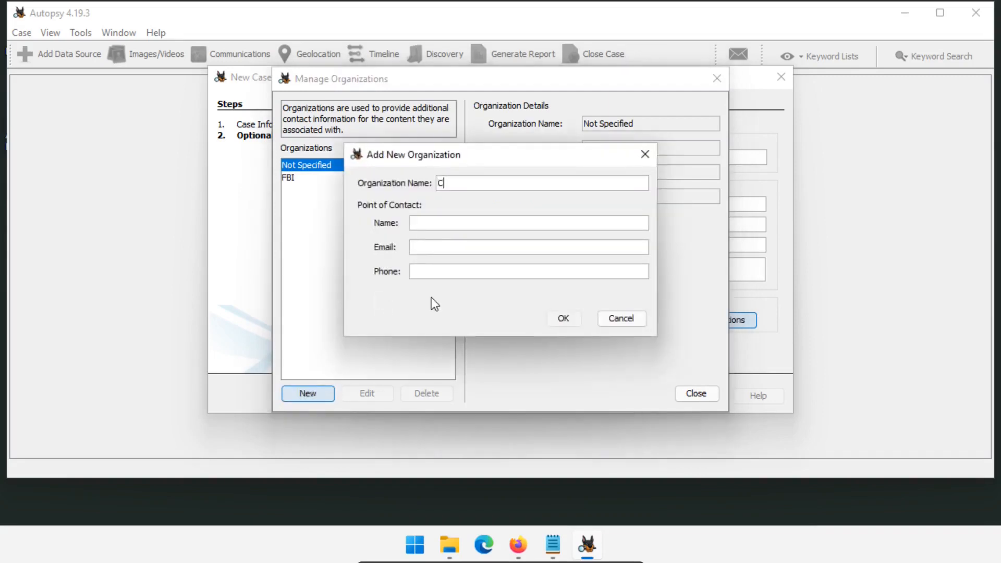
pyautogui.write('IA')
pyautogui.click(479, 221)
pyautogui.write('John Doe')
pyautogui.press('Tab')
pyautogui.press('Tab')
pyautogui.write('121545')
pyautogui.press('Return')
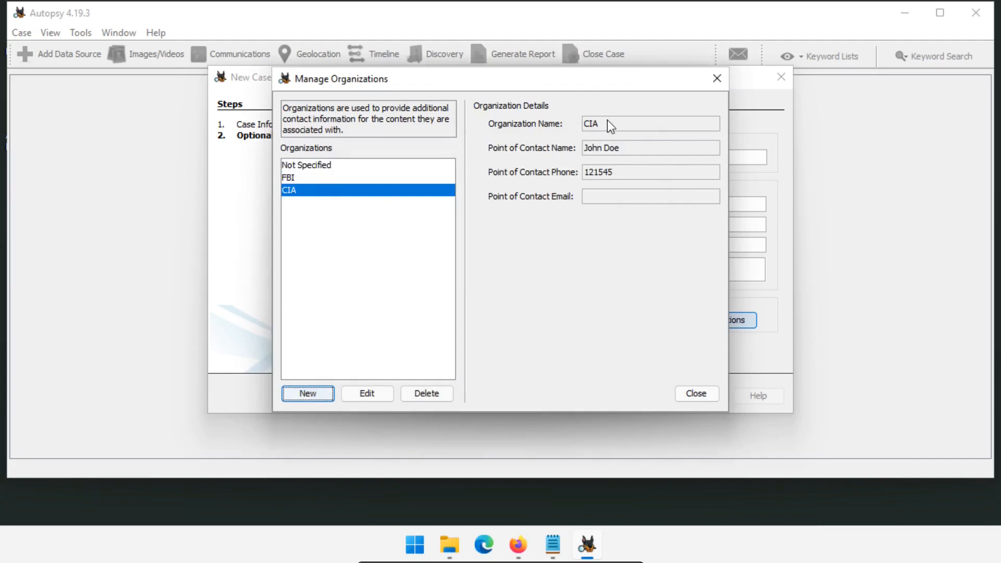
pyautogui.click(291, 180)
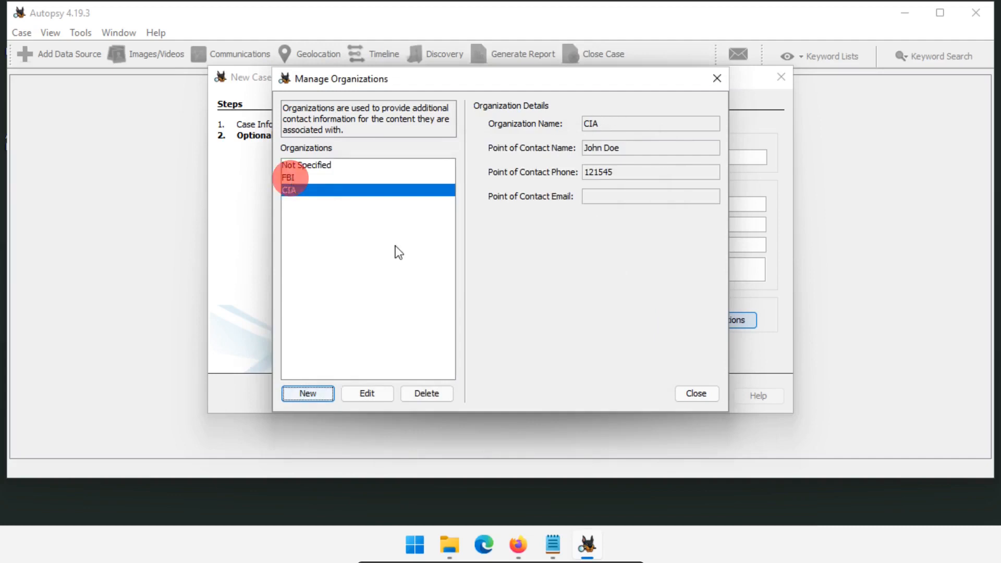
pyautogui.click(696, 395)
# - Choose CIA as the organization the analysis is being done for and finish creating the case
pyautogui.click(630, 320)
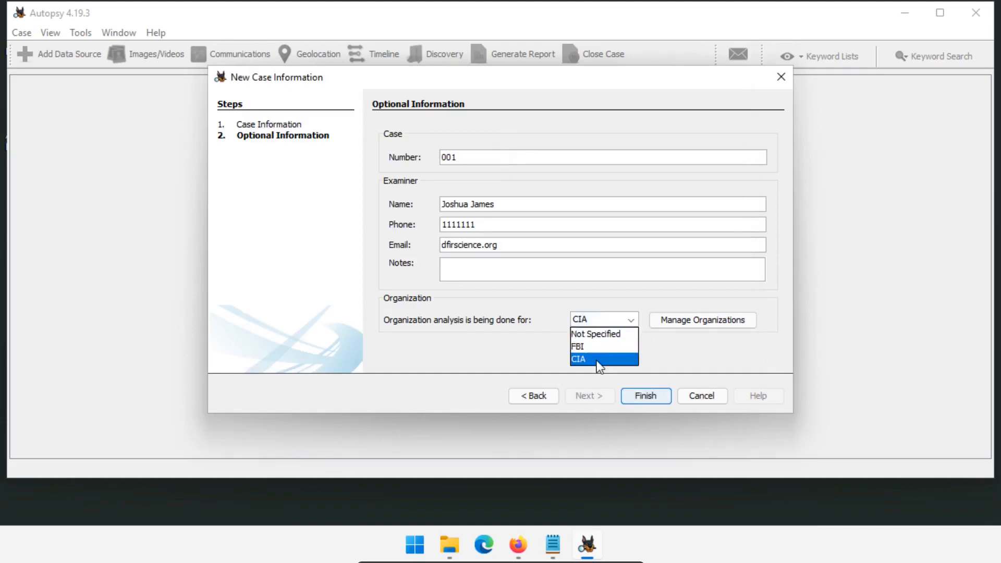
pyautogui.click(597, 360)
pyautogui.press('Return')
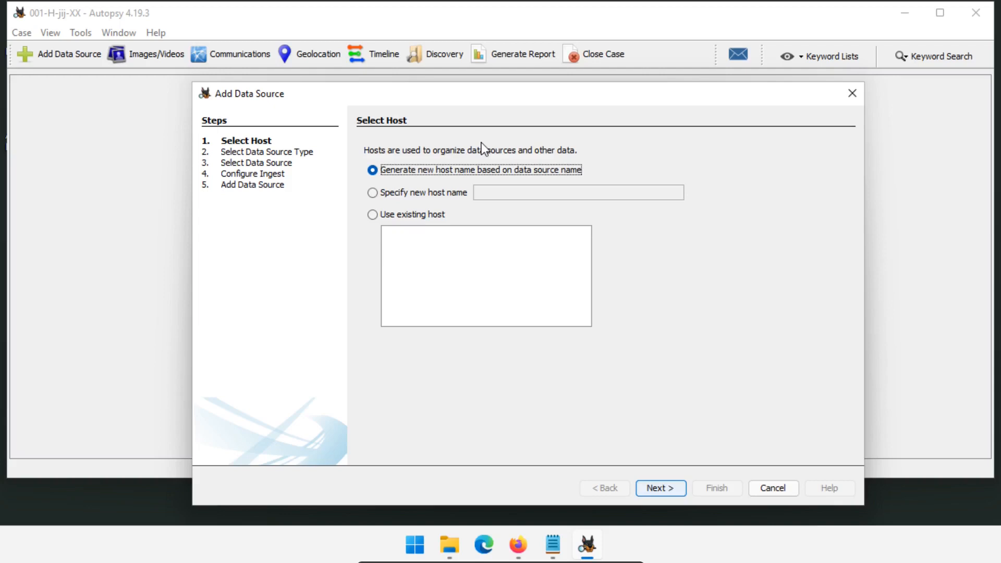
# - Specify Exhibit001 as the new host name for the data source and continue to the data source type
pyautogui.click(373, 193)
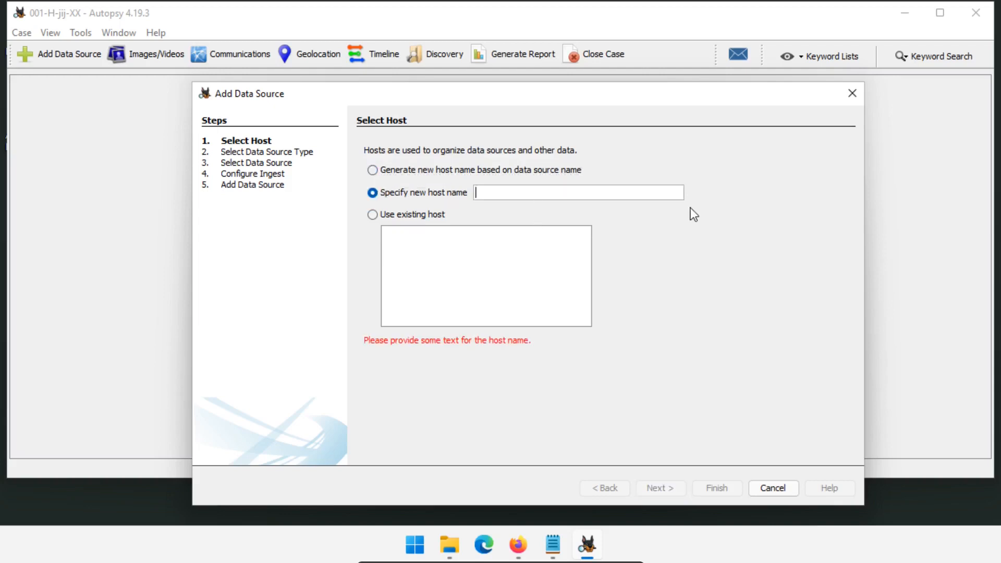
pyautogui.write('Exhibit01')
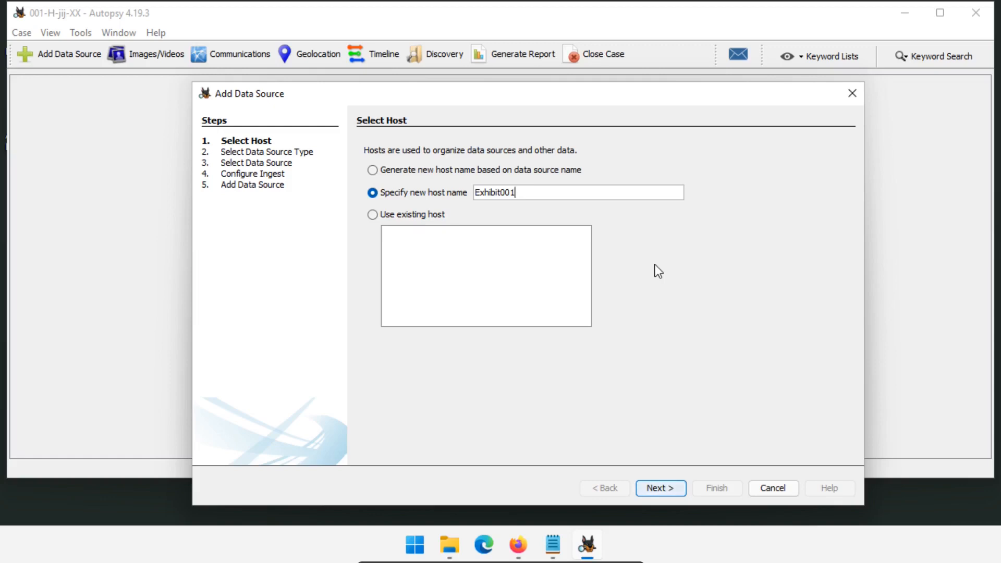
pyautogui.click(660, 488)
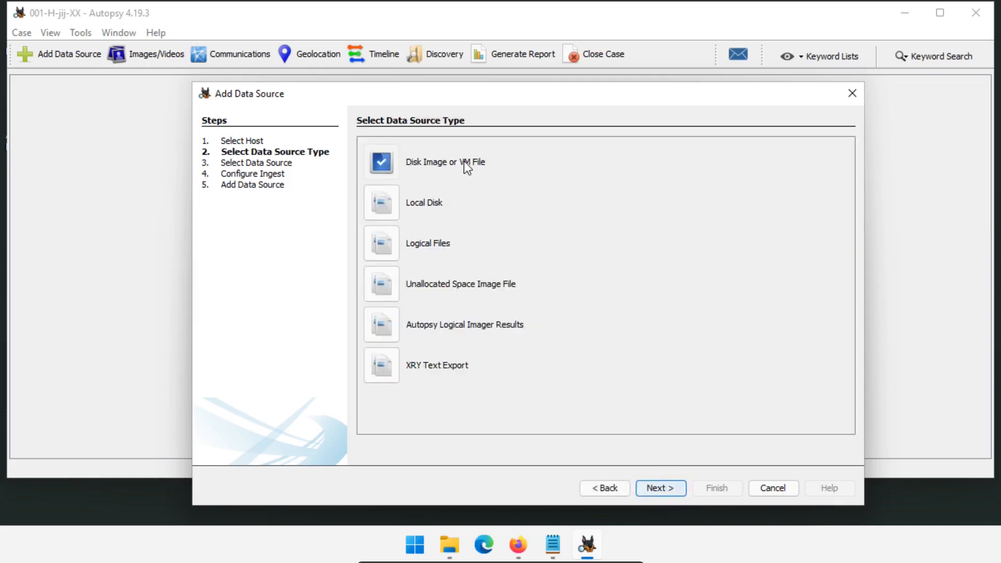
# - Check in File Explorer that the case's Images\Exhibit001 folder holds the SuspectData.dd image, and return to the data source wizard
pyautogui.click(450, 545)
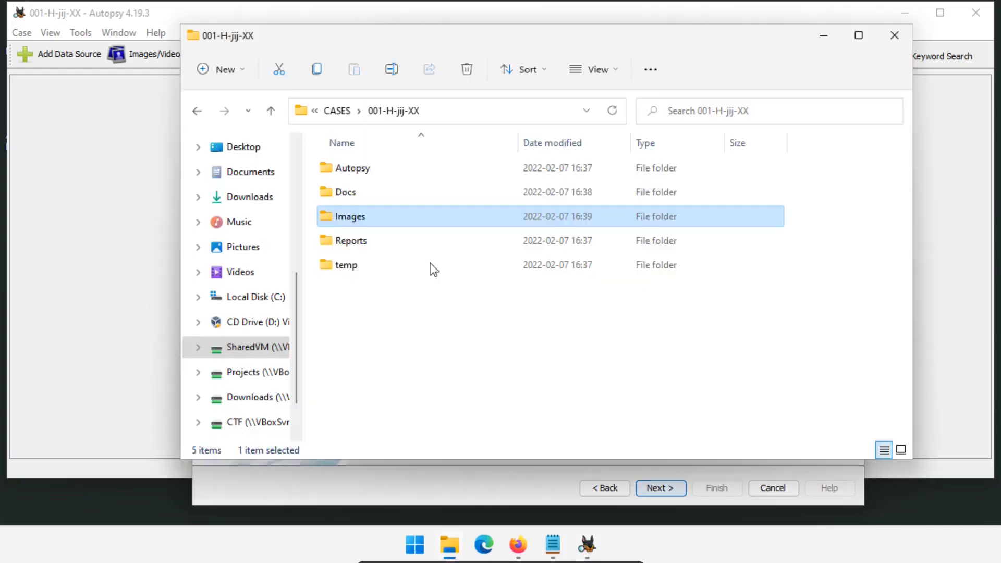
pyautogui.doubleClick(358, 218)
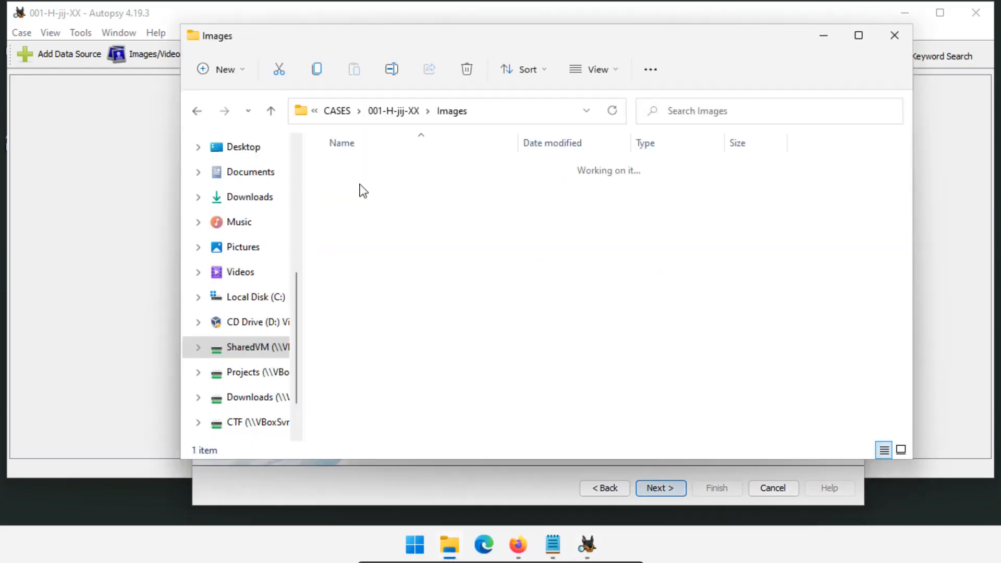
pyautogui.doubleClick(360, 169)
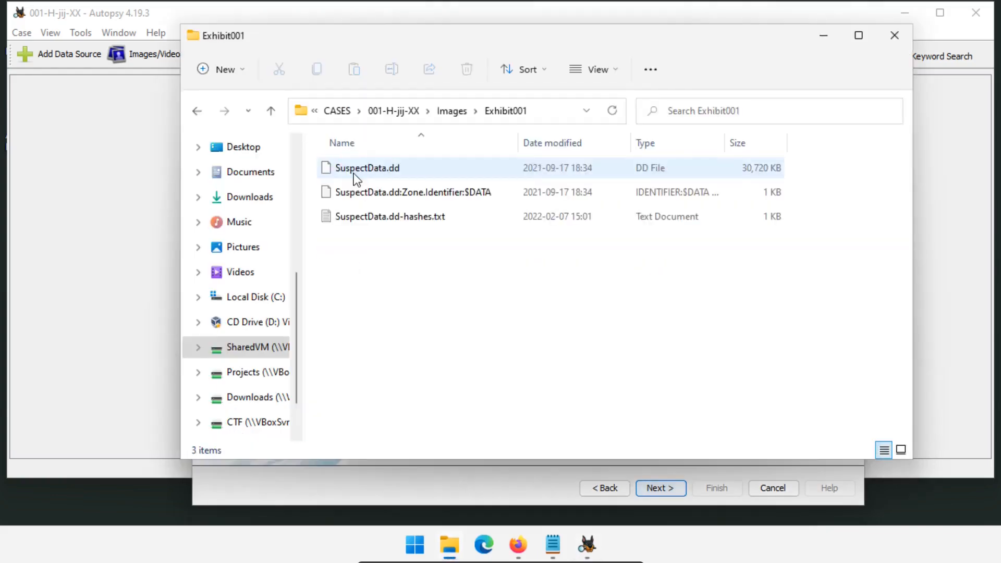
pyautogui.click(395, 172)
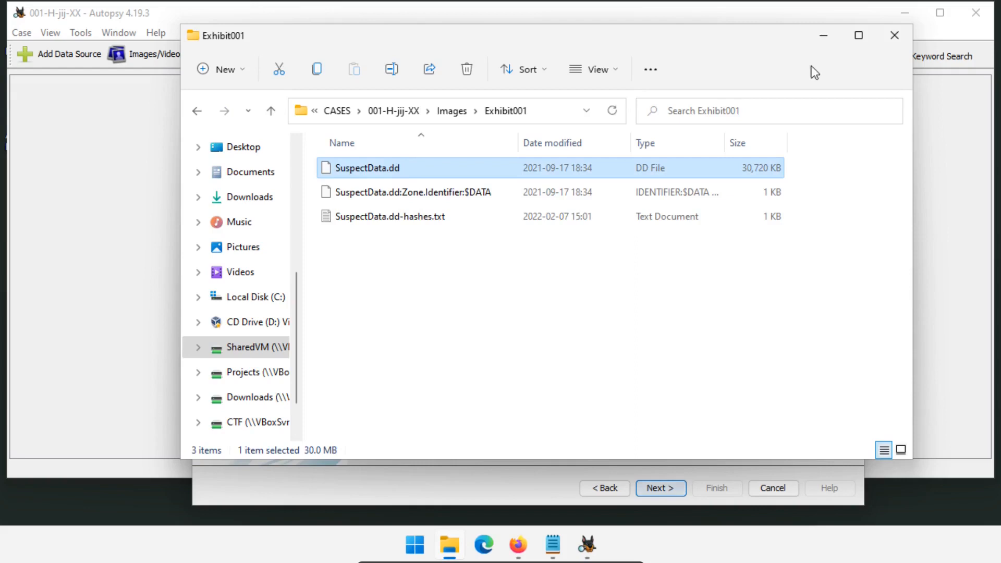
pyautogui.click(823, 36)
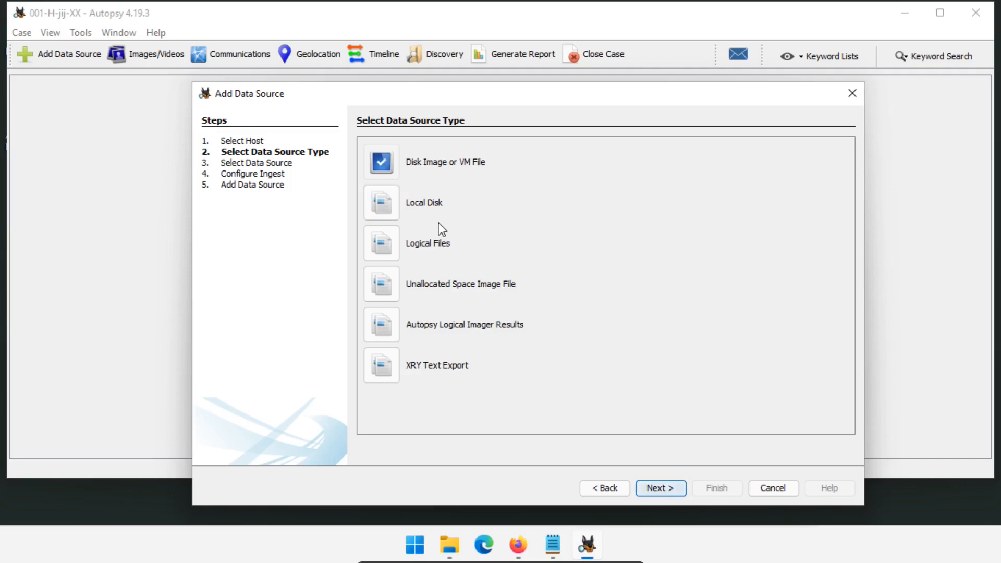
# - Choose Disk Image or VM File as the data source type and continue to the data source selection
pyautogui.click(372, 201)
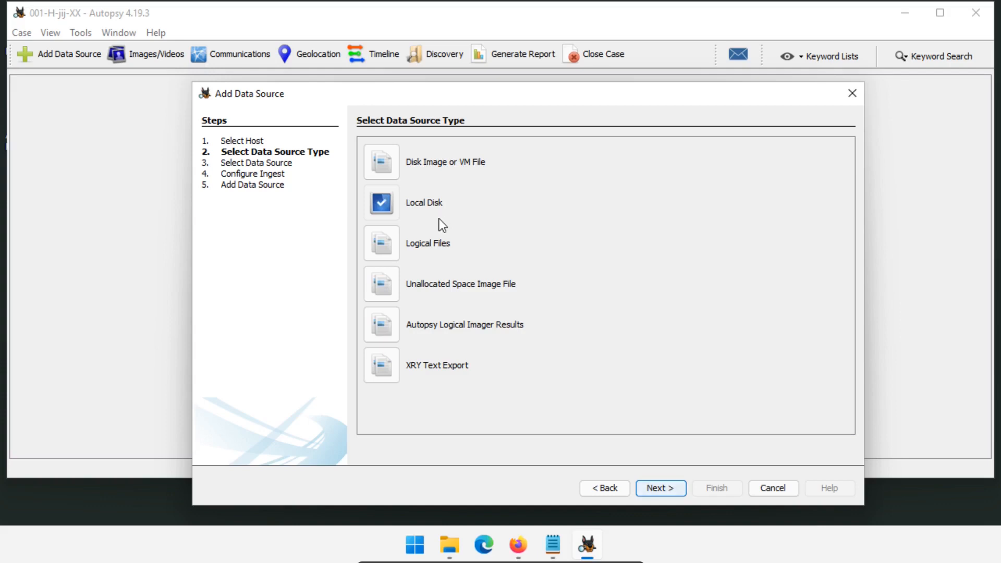
pyautogui.click(390, 212)
pyautogui.click(381, 161)
pyautogui.click(664, 488)
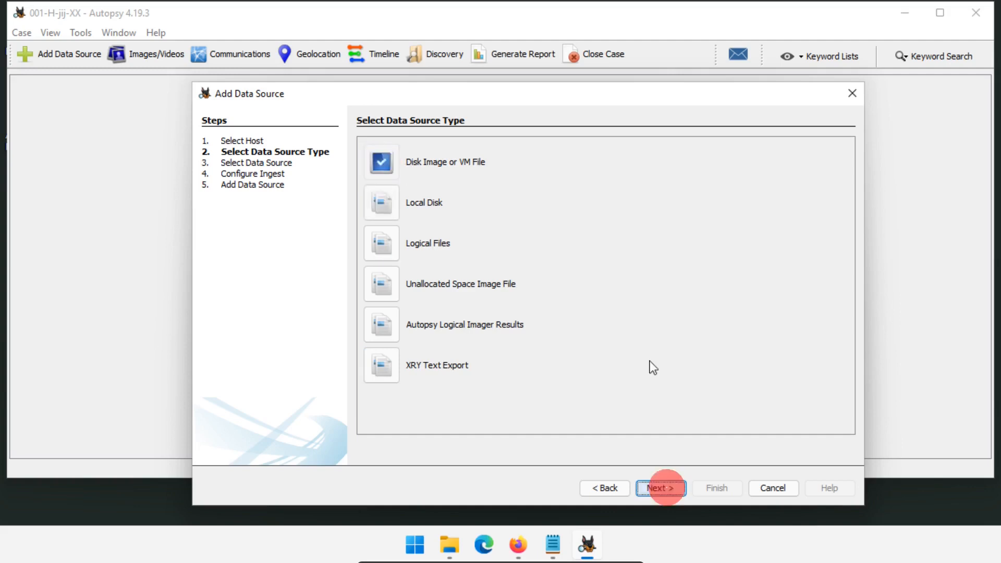
# - Browse to the 001-H-jij-XX case's Images\Exhibit001 folder and select SuspectData.dd as the data source
pyautogui.click(833, 160)
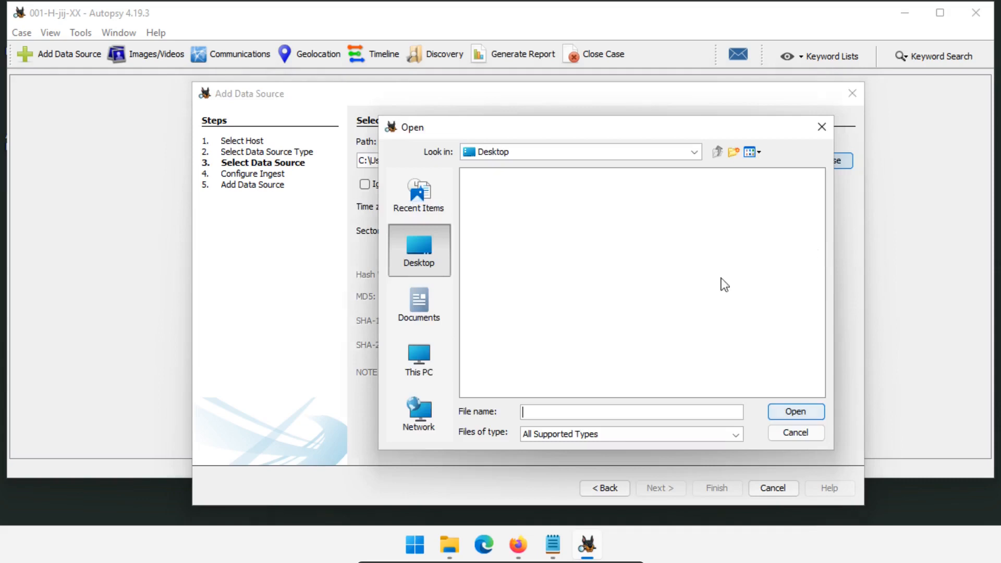
pyautogui.doubleClick(494, 176)
pyautogui.doubleClick(494, 176)
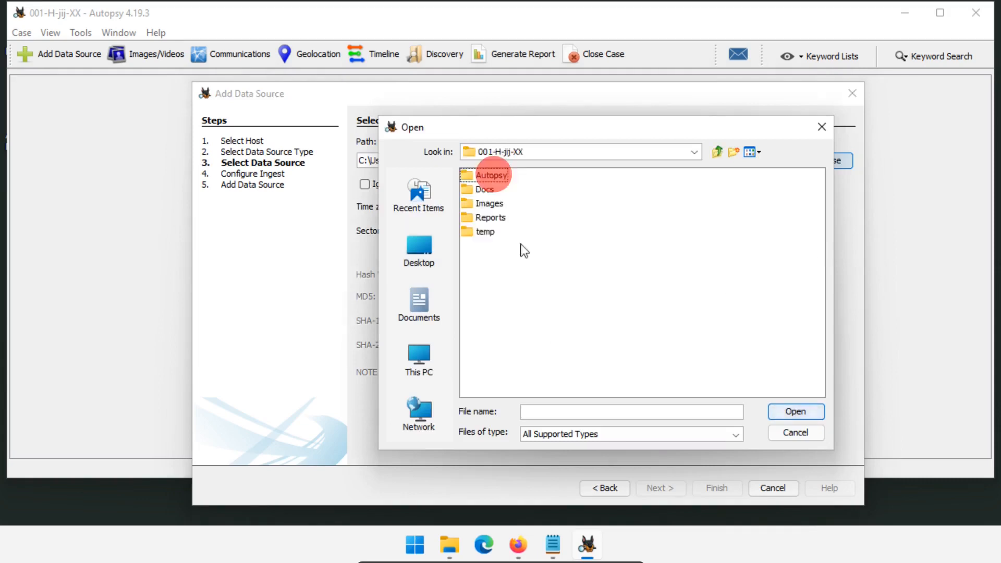
pyautogui.click(489, 203)
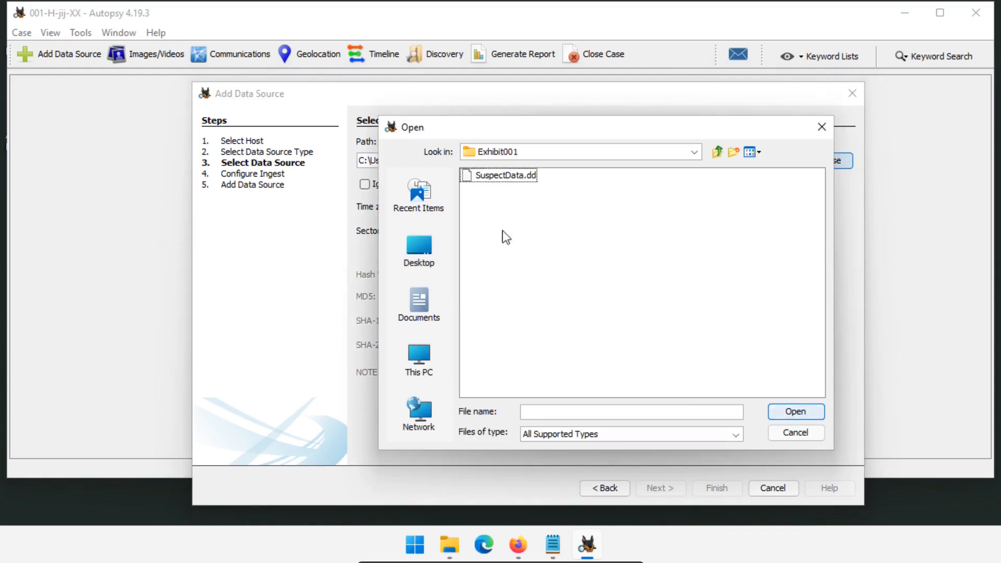
pyautogui.click(498, 175)
pyautogui.click(795, 412)
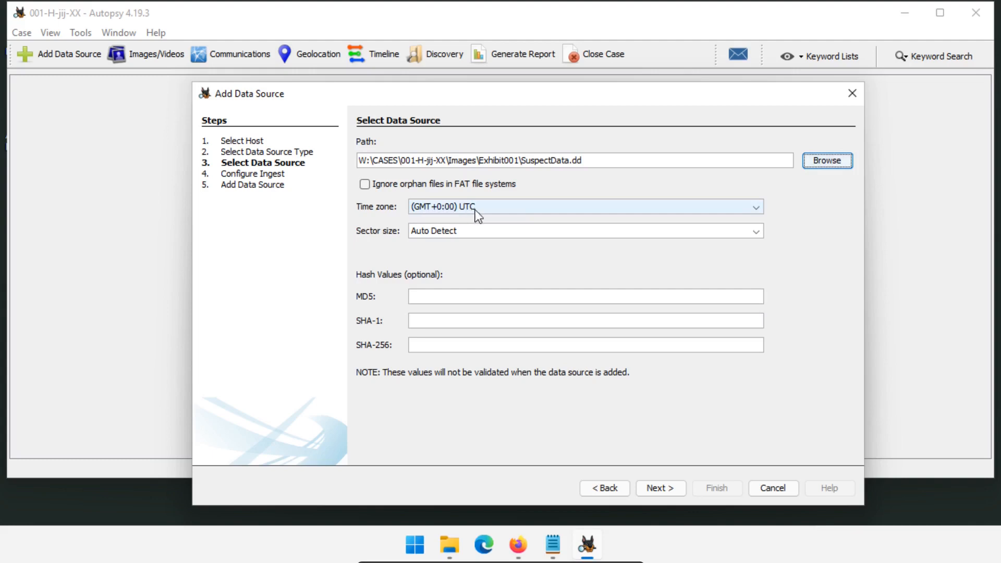
# - Set the data source's time zone to (GMT+0:00) UTC and keep the sector size at Auto Detect
pyautogui.click(509, 210)
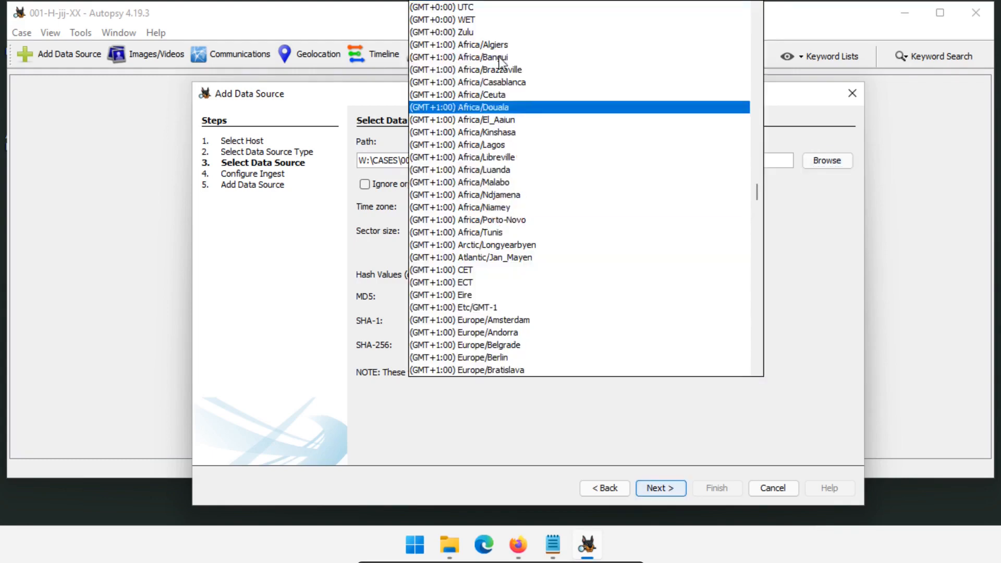
pyautogui.click(469, 8)
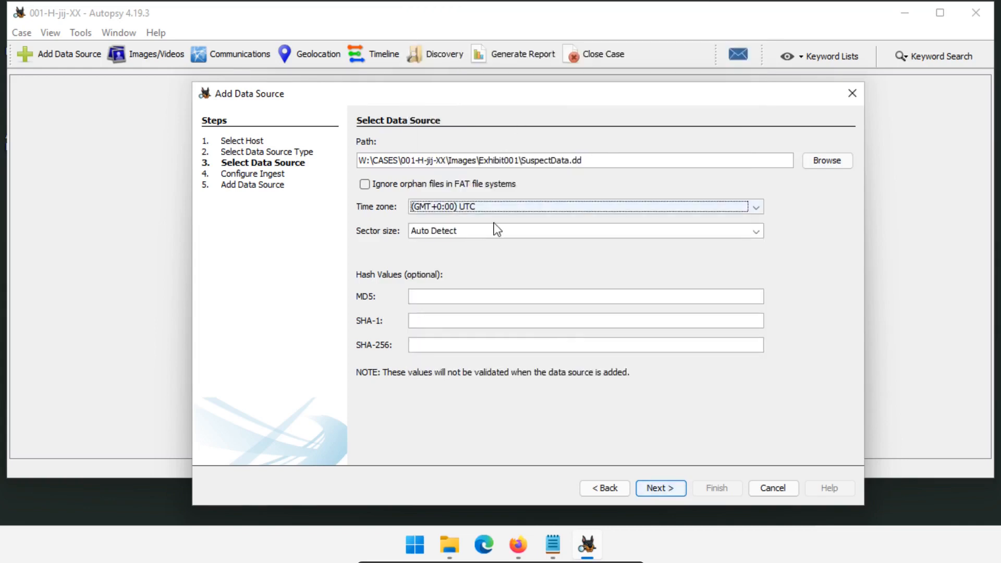
pyautogui.click(459, 231)
pyautogui.click(399, 235)
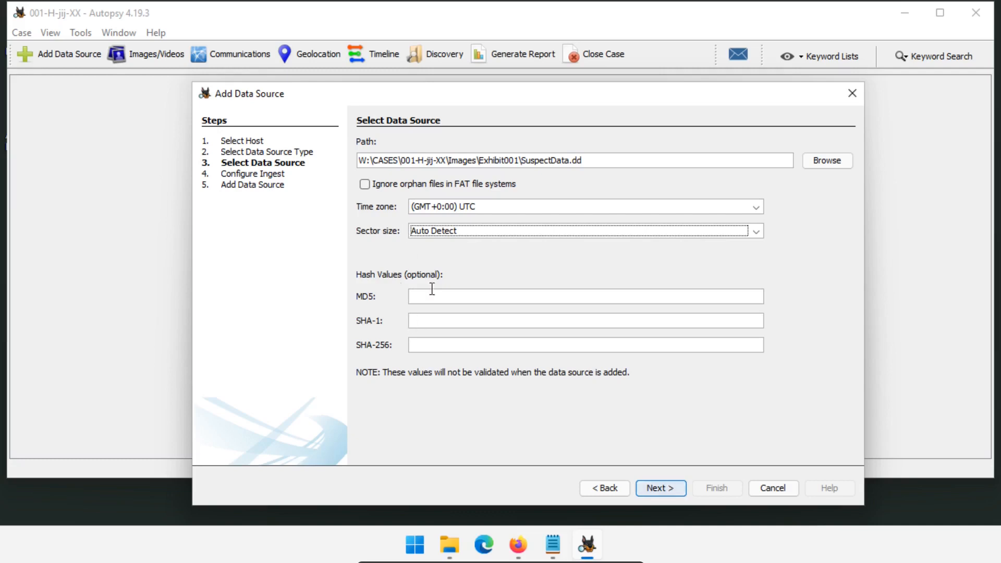
# - Copy the MD5 hash from SuspectData.dd-hashes.txt in Notepad and paste it as the data source's MD5 value in Autopsy
pyautogui.click(552, 545)
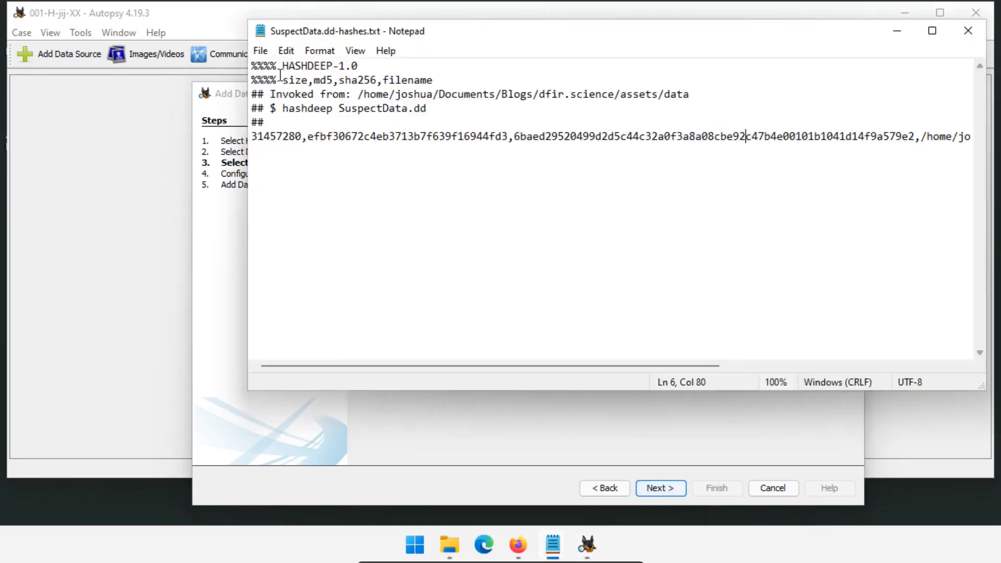
pyautogui.moveTo(278, 66); pyautogui.dragTo(380, 79)
pyautogui.click(307, 137)
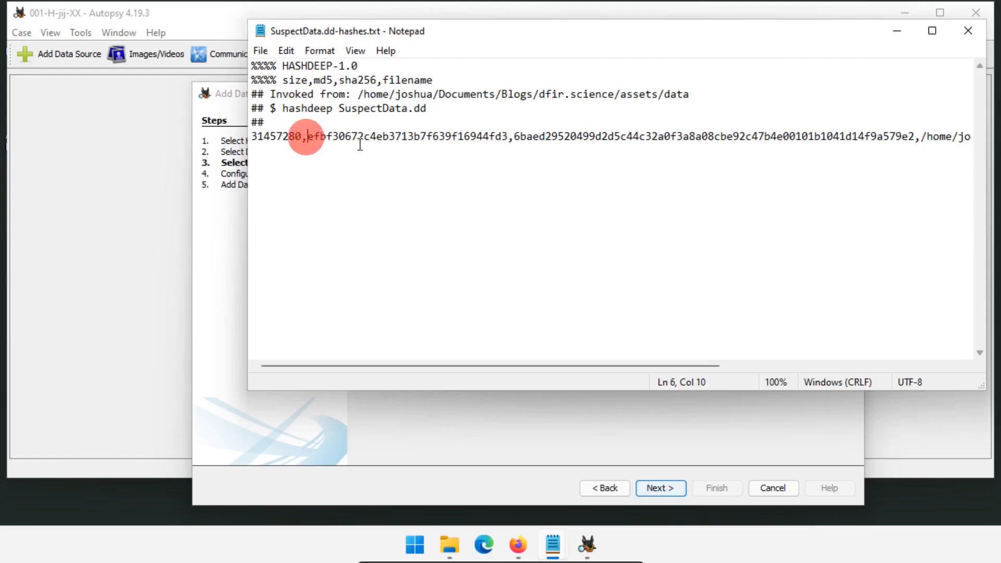
pyautogui.moveTo(359, 145); pyautogui.dragTo(507, 141)
pyautogui.rightClick(508, 139)
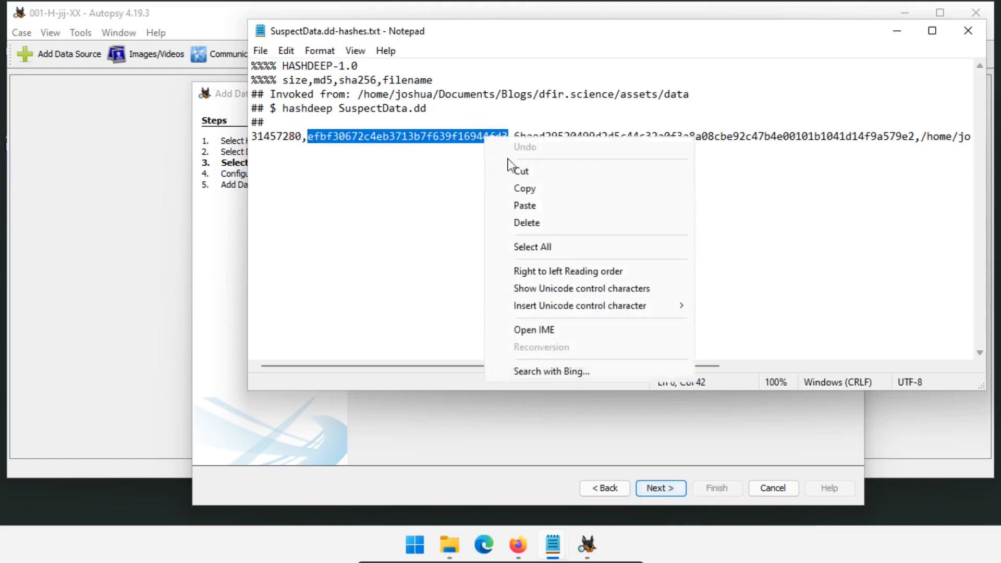
pyautogui.click(527, 186)
pyautogui.click(471, 457)
pyautogui.click(463, 296)
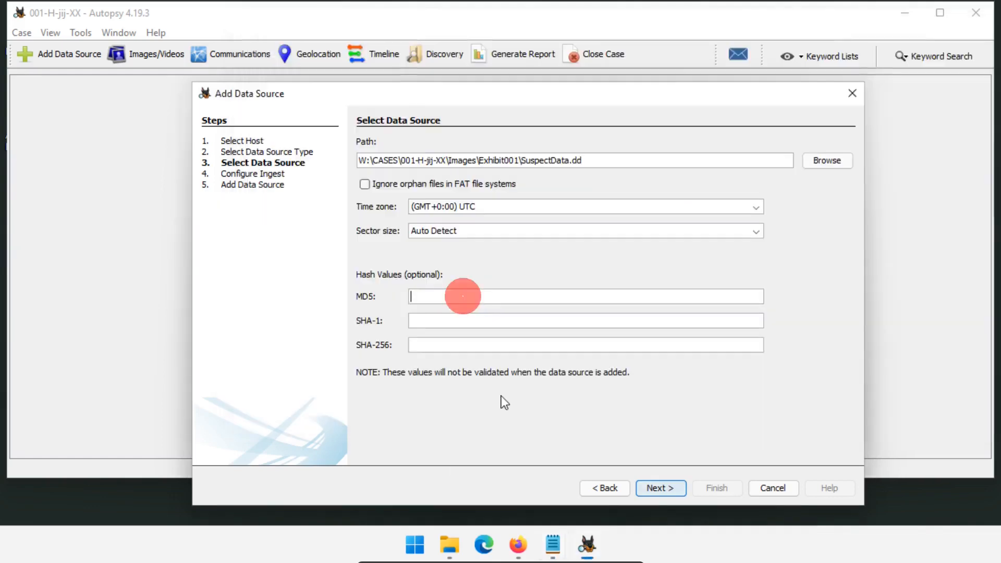
pyautogui.hotkey('ctrl', 'v')
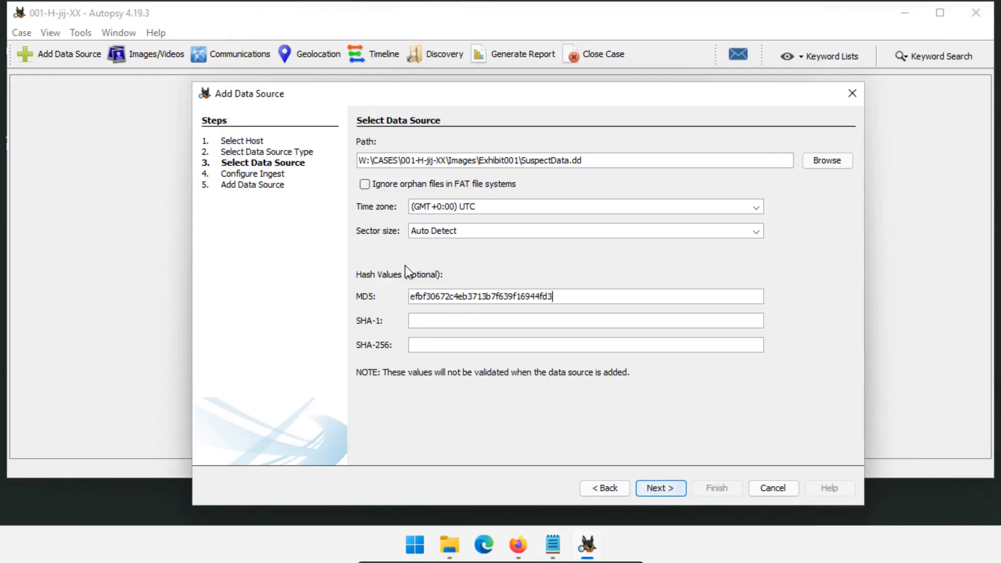
# - Copy the SHA-256 hash from SuspectData.dd-hashes.txt in Notepad and paste it as the data source's SHA-256 value in Autopsy
pyautogui.moveTo(553, 545)
pyautogui.click(594, 449)
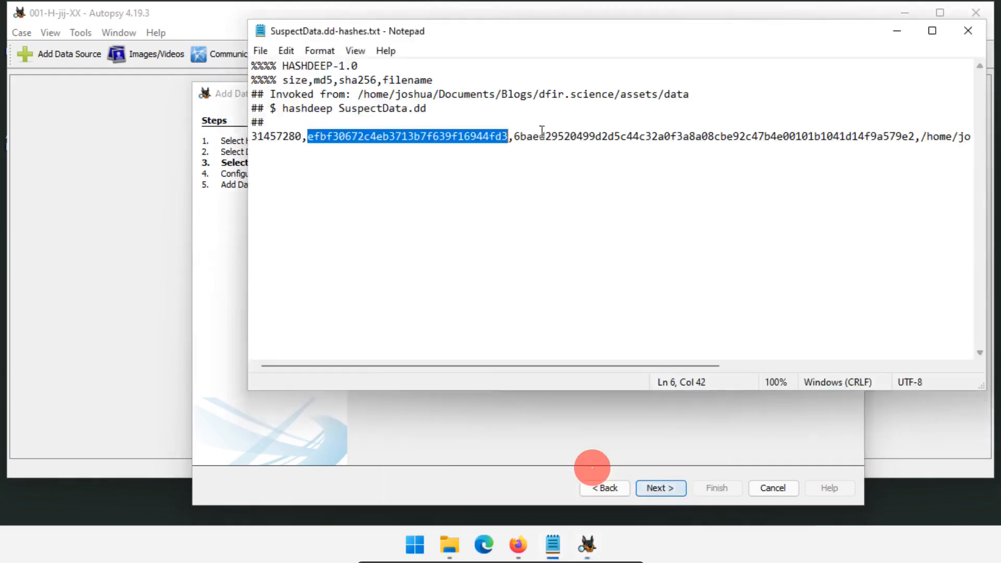
pyautogui.moveTo(514, 136); pyautogui.dragTo(916, 137)
pyautogui.rightClick(915, 136)
pyautogui.click(890, 187)
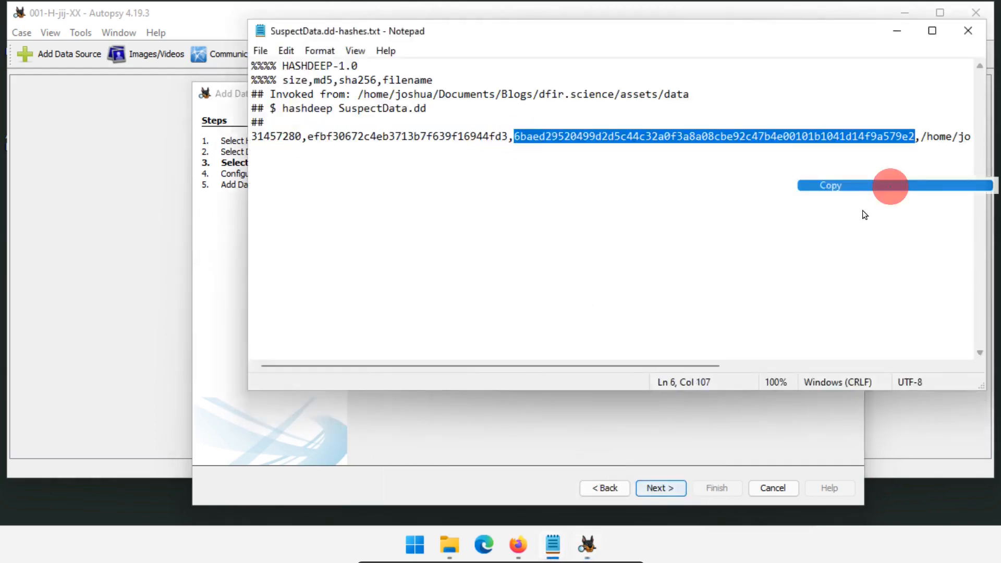
pyautogui.hotkey('alt', 'Tab')
pyautogui.click(505, 345)
pyautogui.hotkey('ctrl', 'v')
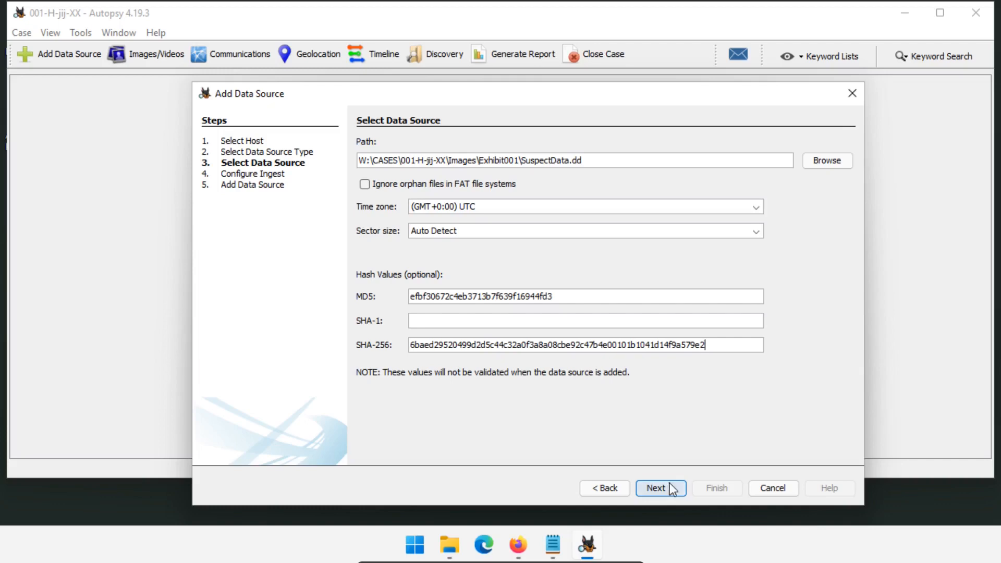
# - Continue to the ingest configuration and look at the Hash Lookup module's options and global settings
pyautogui.click(662, 471)
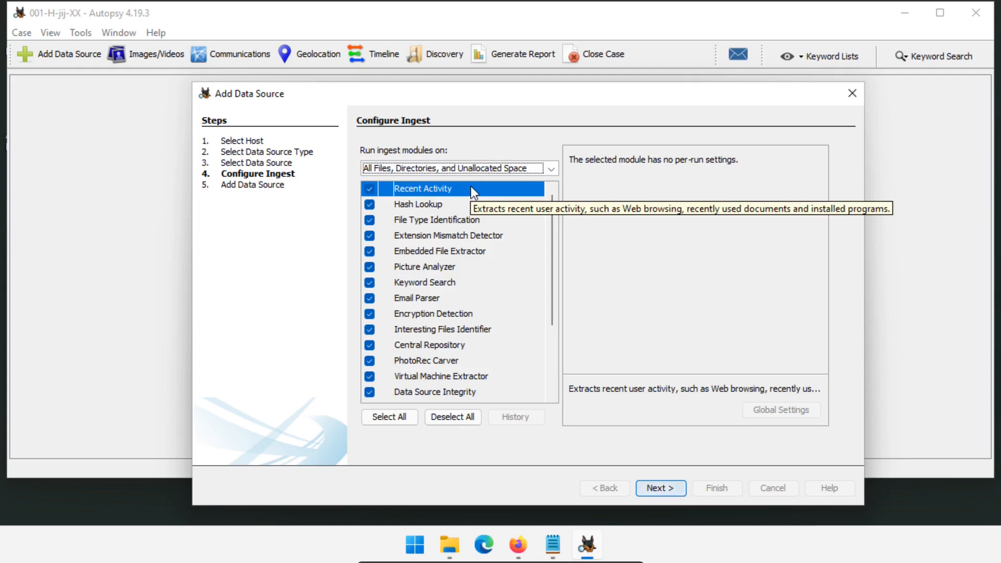
pyautogui.click(429, 203)
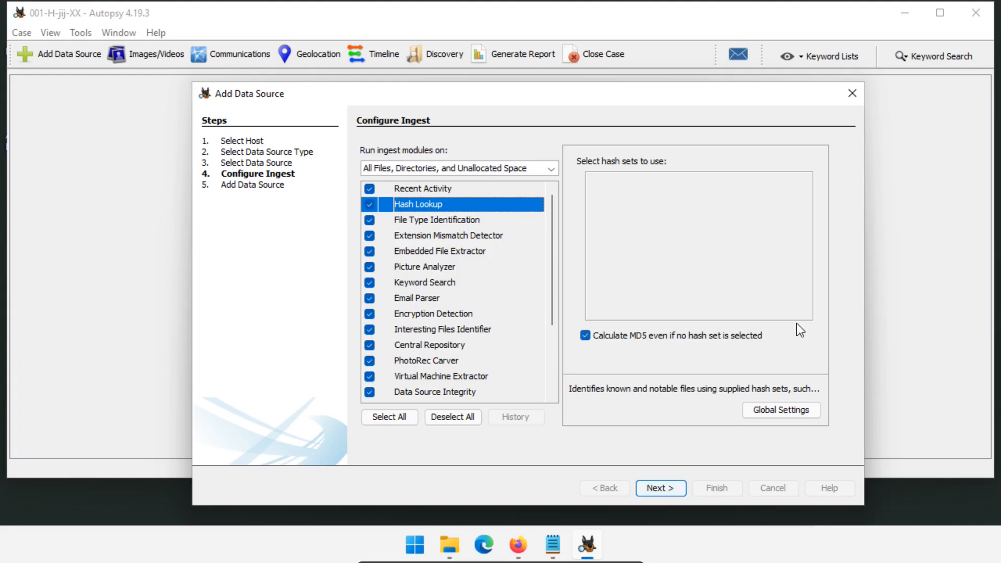
pyautogui.click(776, 411)
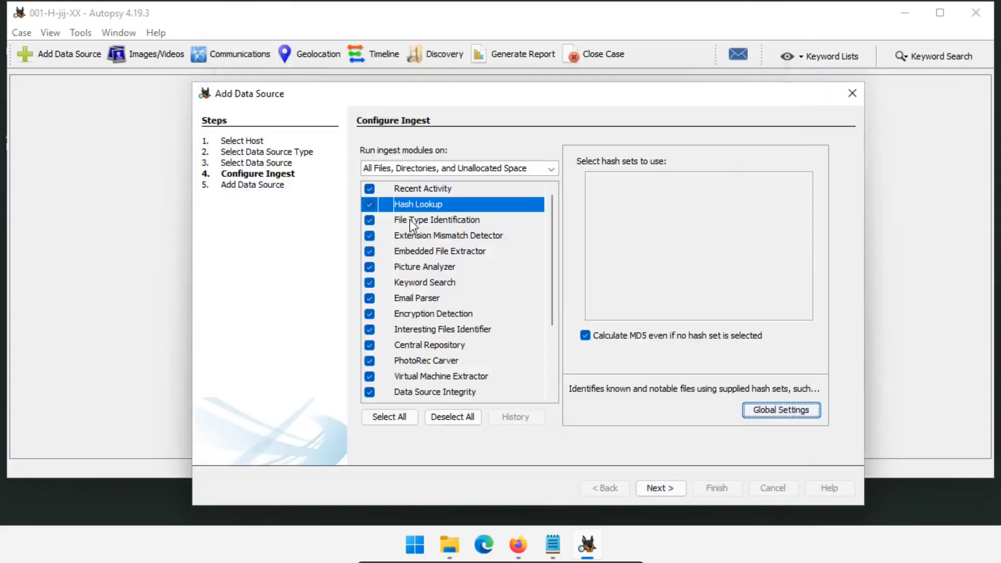
# - Open the global settings of the File Type Identification module and start a new custom MIME type
pyautogui.click(448, 220)
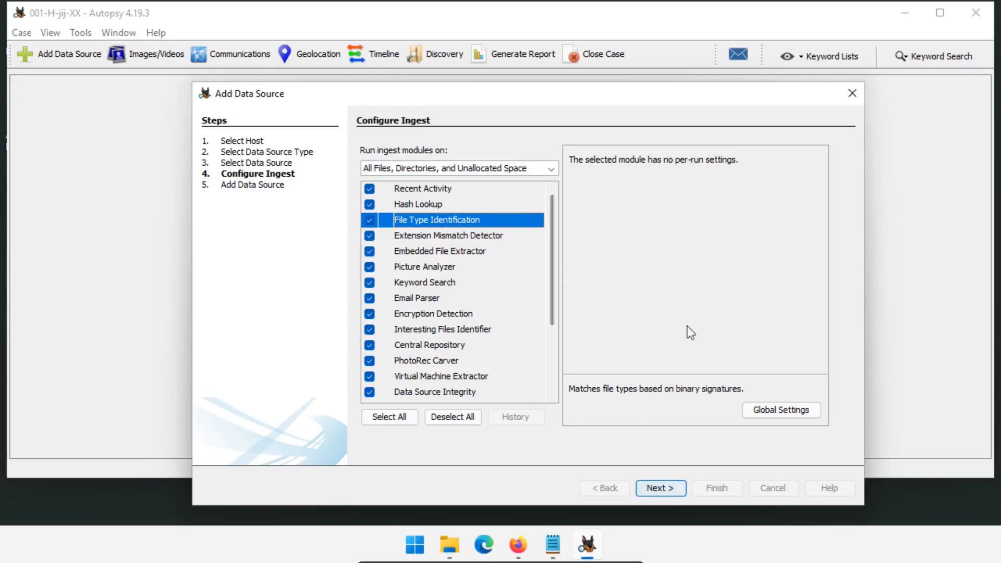
pyautogui.click(791, 412)
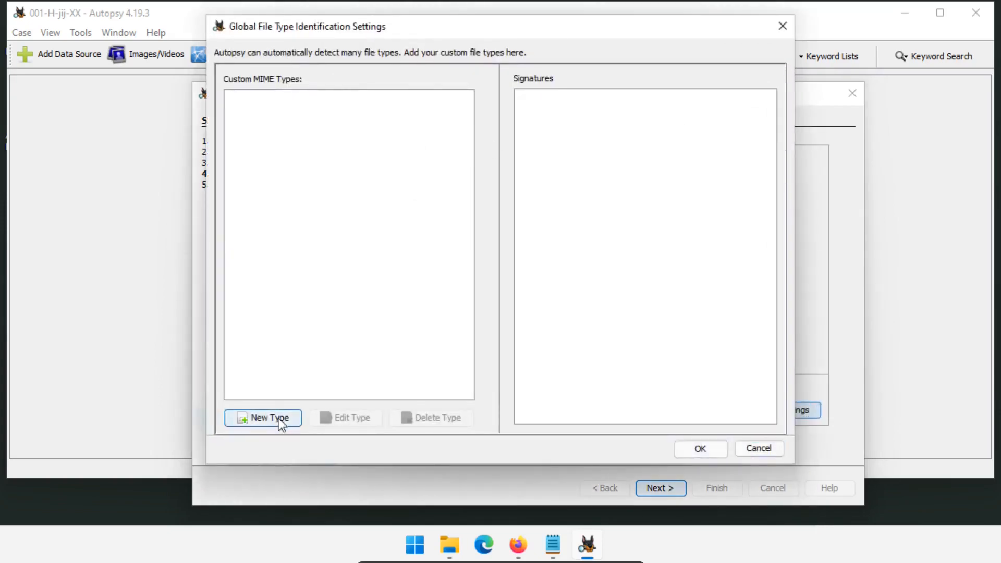
pyautogui.click(278, 419)
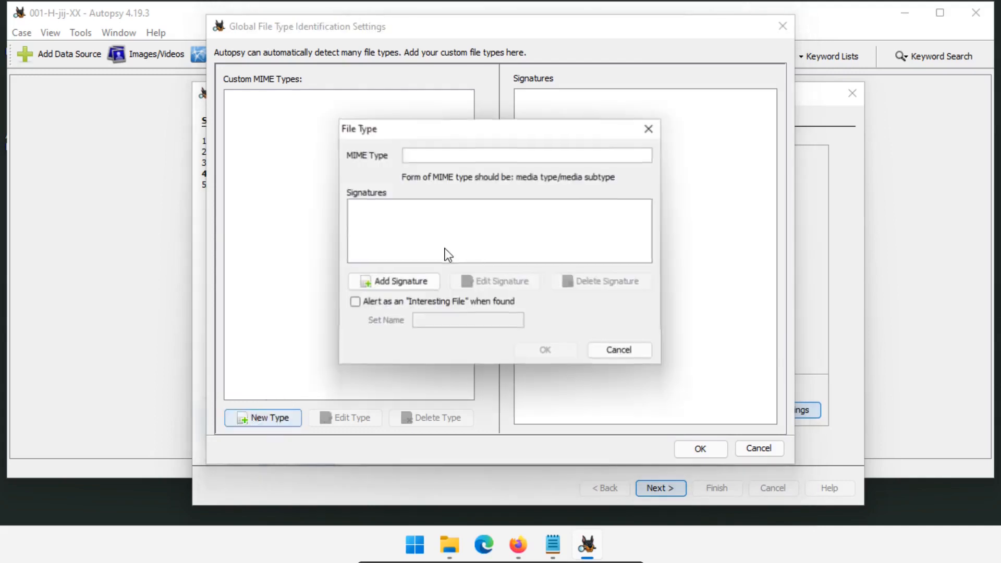
# - Switch to the Linux terminal and run file -i ENSRL.txt to look up the file's MIME type
pyautogui.hotkey('alt', 'Tab')
pyautogui.click(584, 380)
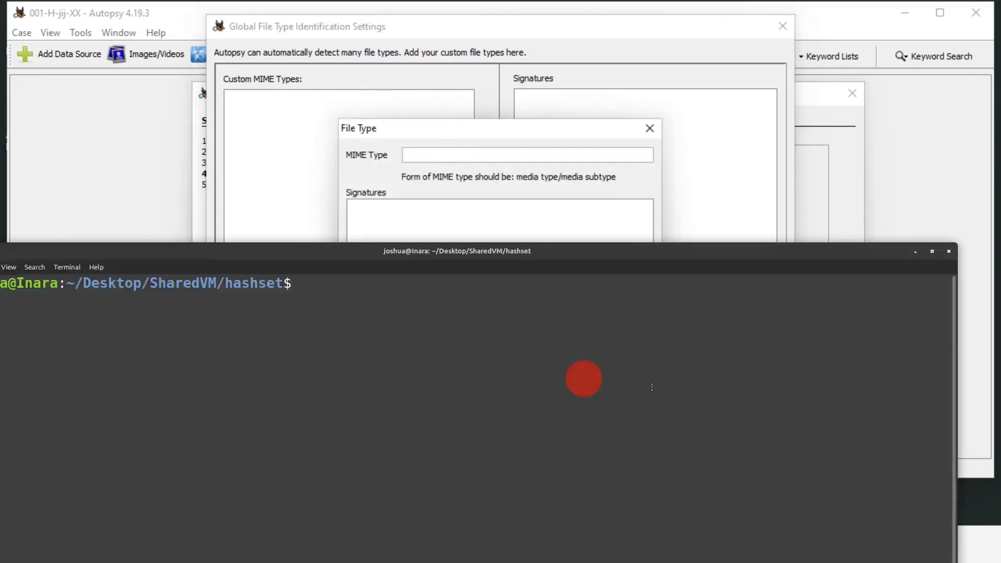
pyautogui.write('fi')
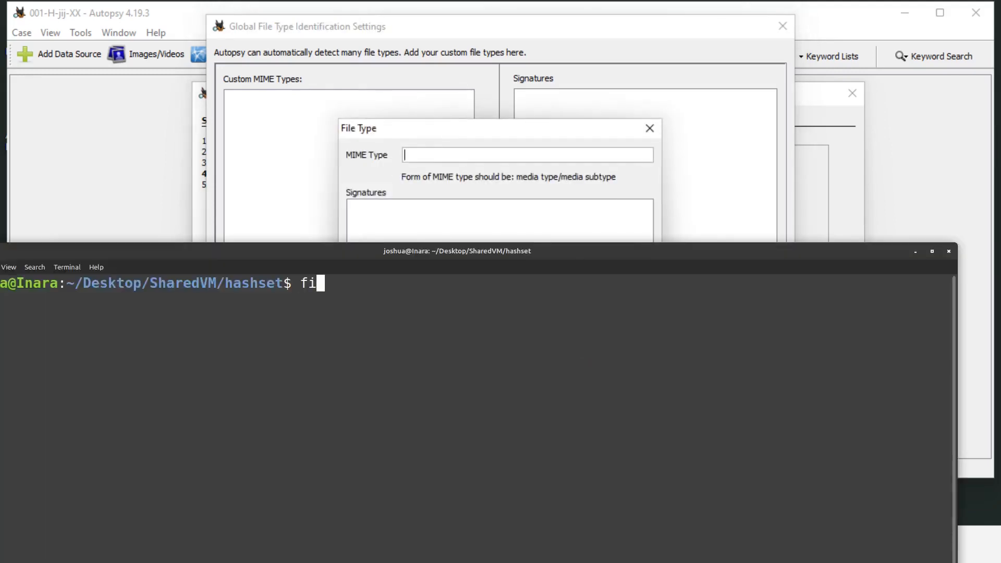
pyautogui.write('le -i ENSRL.txt')
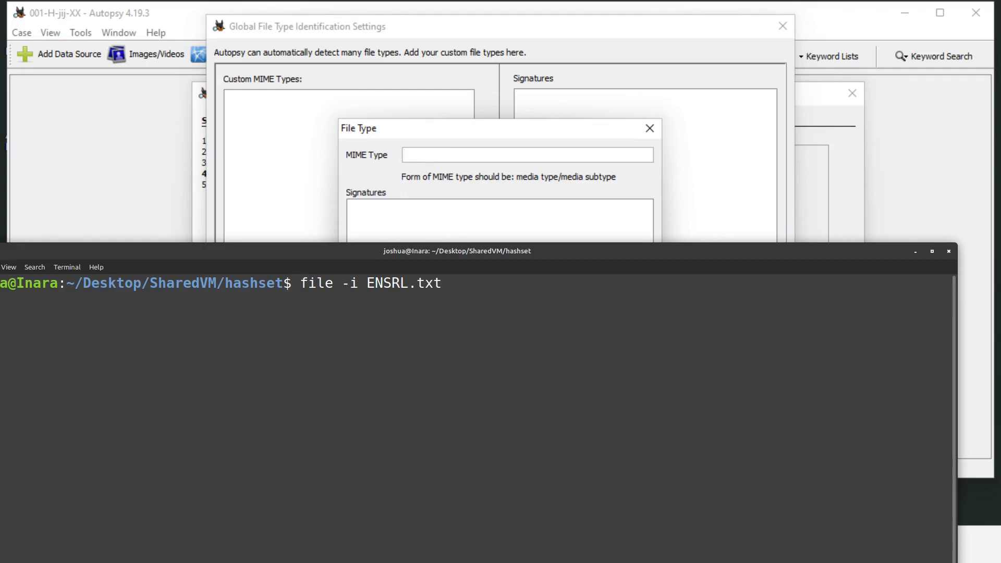
pyautogui.press('Return')
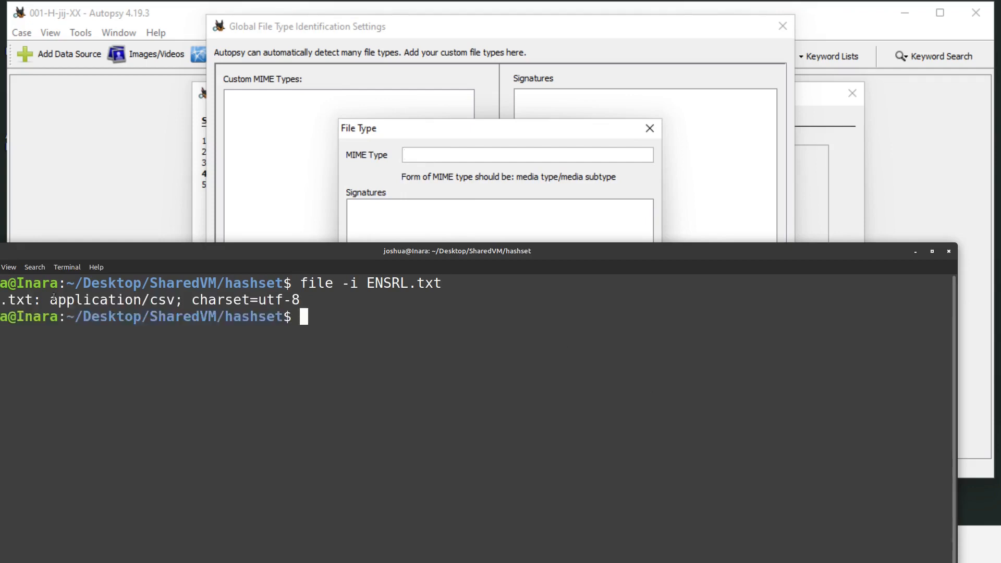
# - Copy application/csv from the terminal output and paste it as the new file type's MIME type in Autopsy
pyautogui.moveTo(51, 300); pyautogui.dragTo(174, 300)
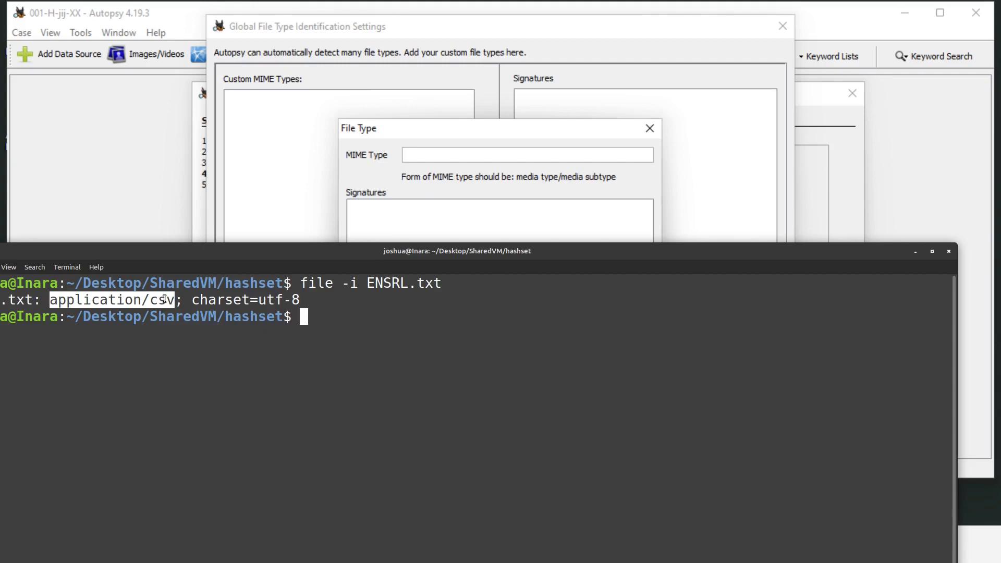
pyautogui.rightClick(163, 299)
pyautogui.click(186, 336)
pyautogui.click(450, 203)
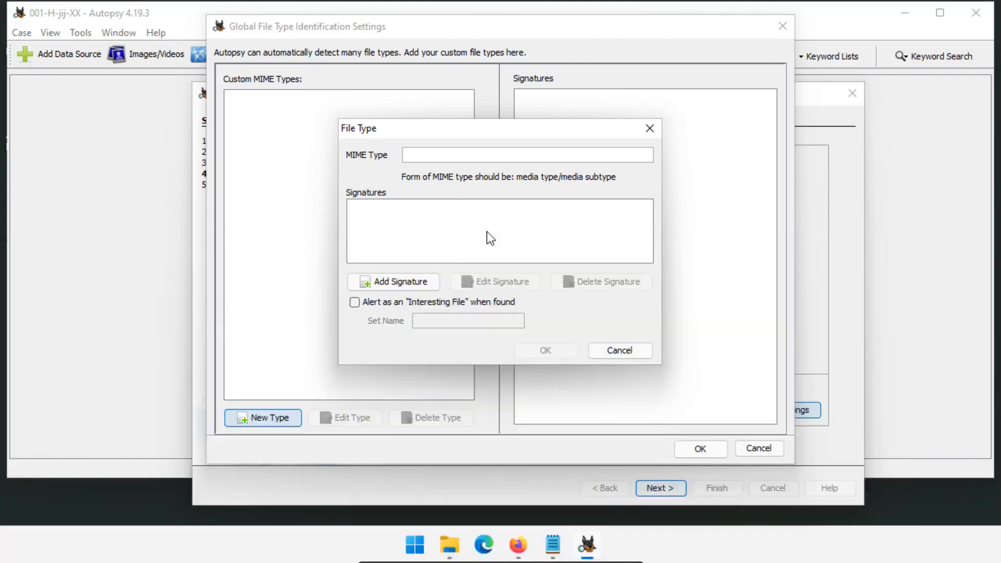
pyautogui.hotkey('ctrl', 'v')
# - Start a new signature for the file type and run xxd ENSRL.txt | head in the Linux terminal to examine the file's header bytes
pyautogui.click(380, 281)
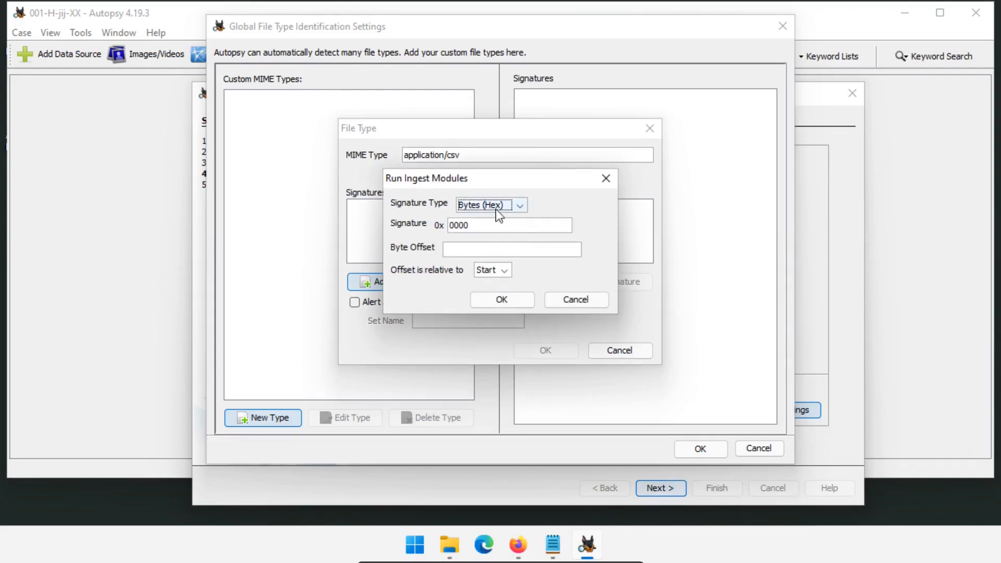
pyautogui.hotkey('alt', 'Tab')
pyautogui.write('xxd ')
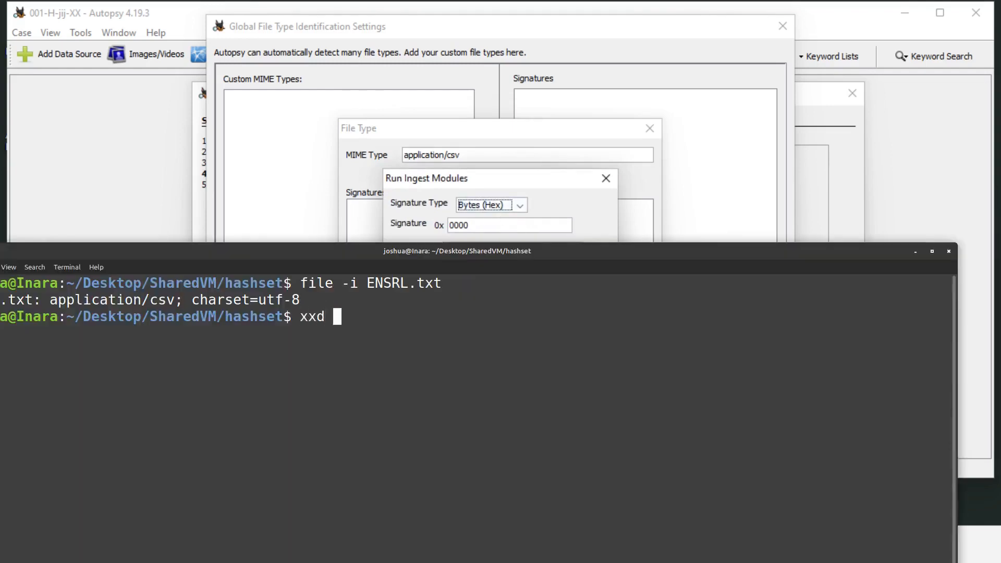
pyautogui.write('ENSRL.txt | head')
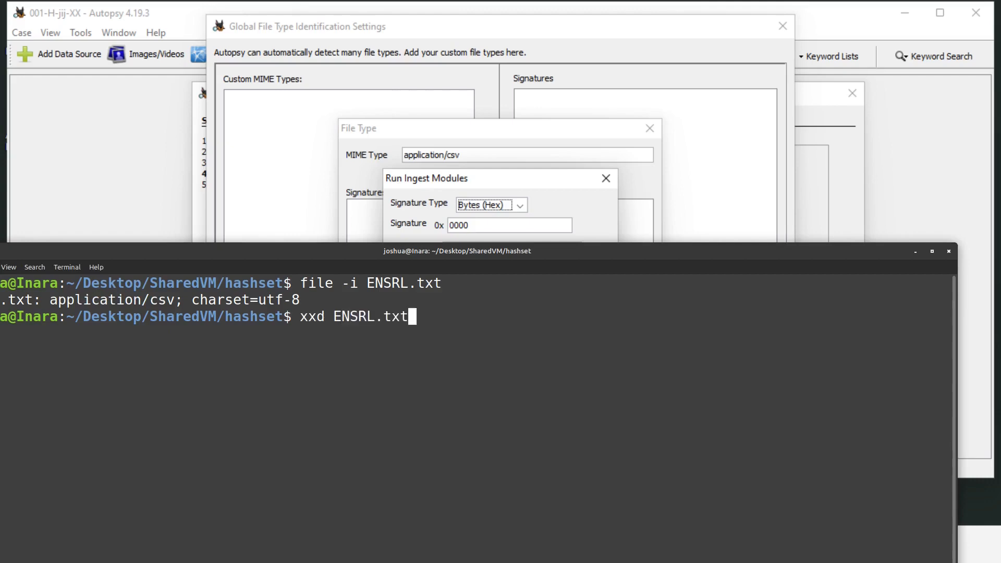
pyautogui.press('Return')
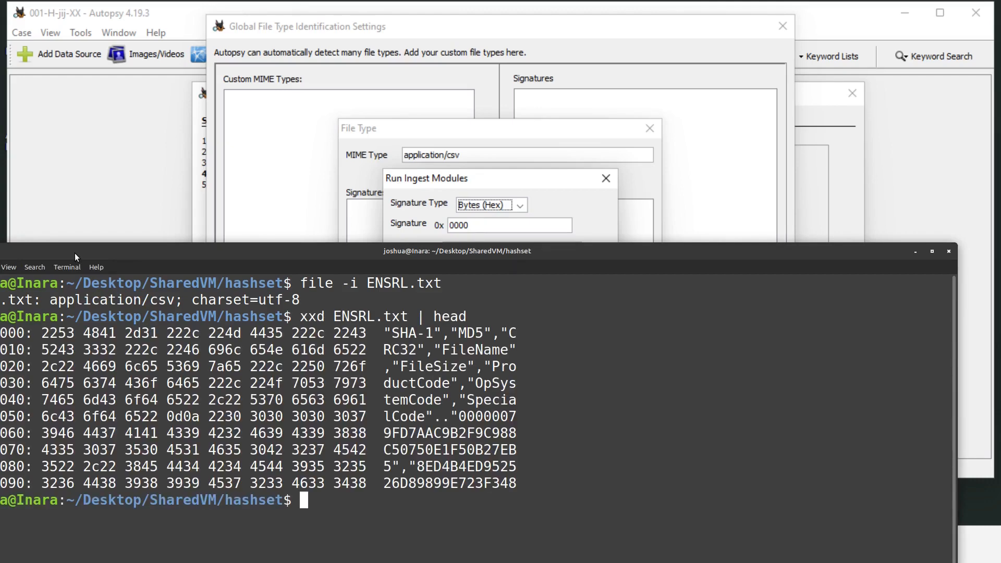
pyautogui.moveTo(74, 252); pyautogui.dragTo(168, 253)
pyautogui.moveTo(135, 333); pyautogui.dragTo(235, 334)
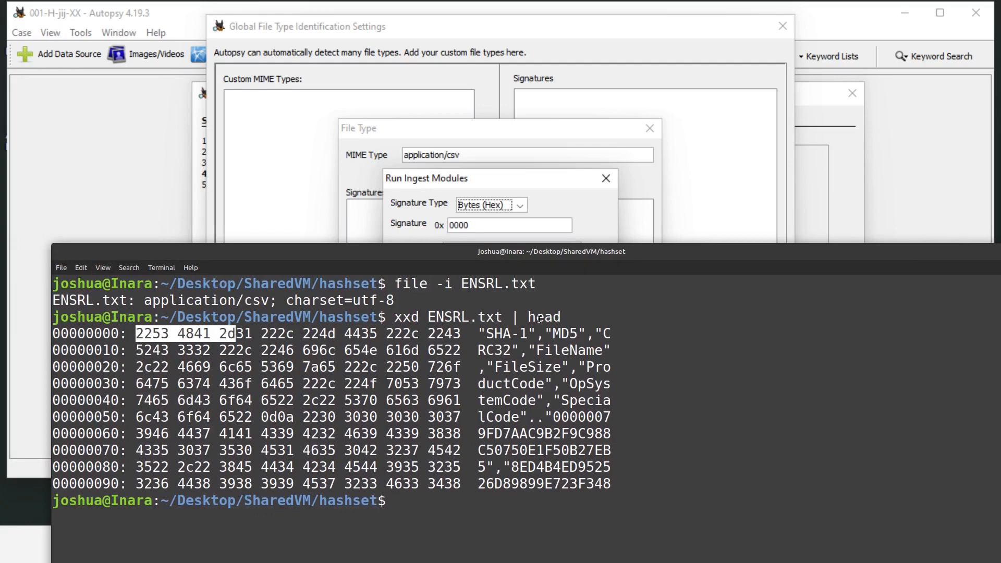
pyautogui.moveTo(484, 333); pyautogui.dragTo(615, 333)
pyautogui.click(586, 333)
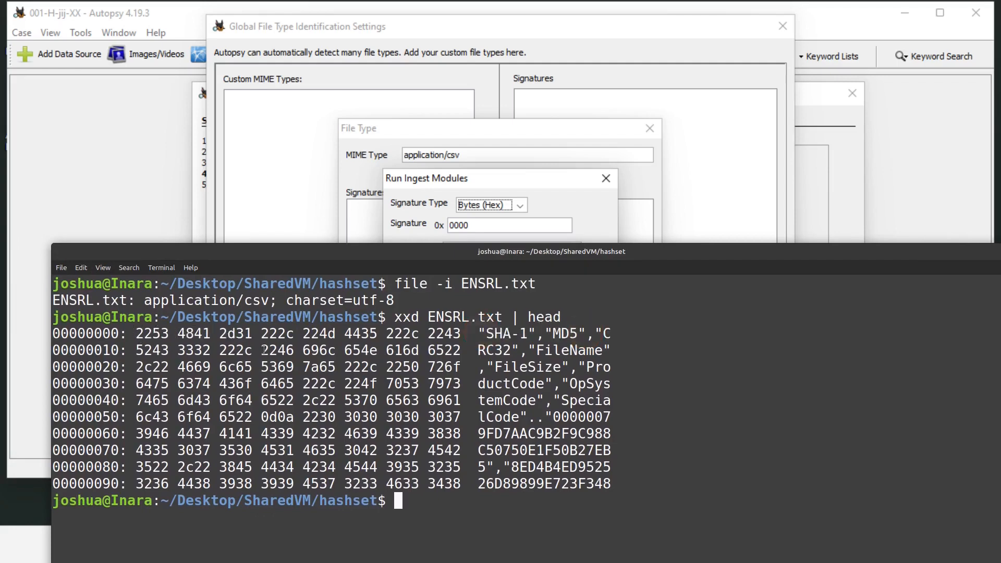
# - Copy the leading bytes 2253 from the hex dump and paste them as the hex signature in Autopsy
pyautogui.moveTo(135, 334); pyautogui.dragTo(169, 333)
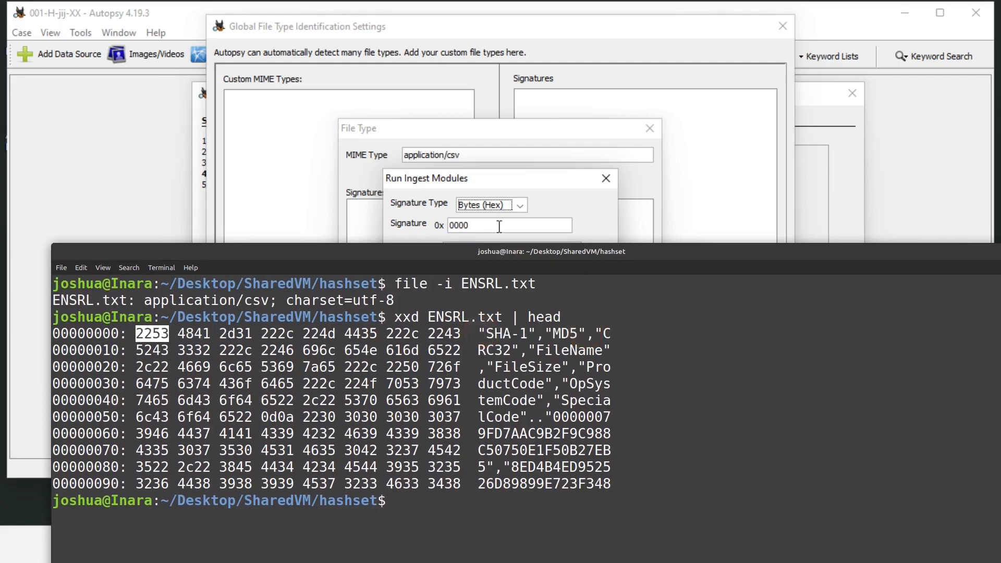
pyautogui.rightClick(155, 333)
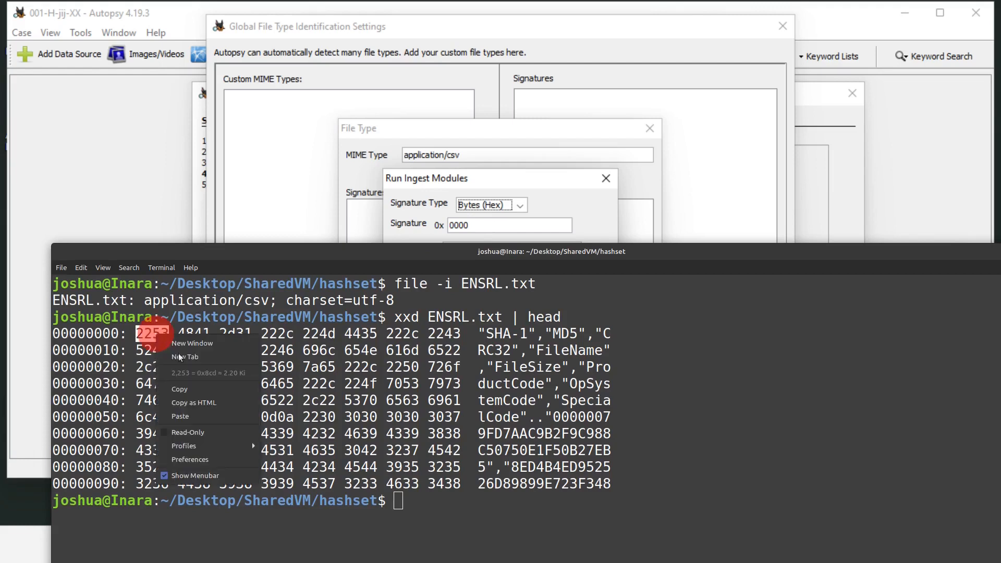
pyautogui.click(193, 388)
pyautogui.click(480, 190)
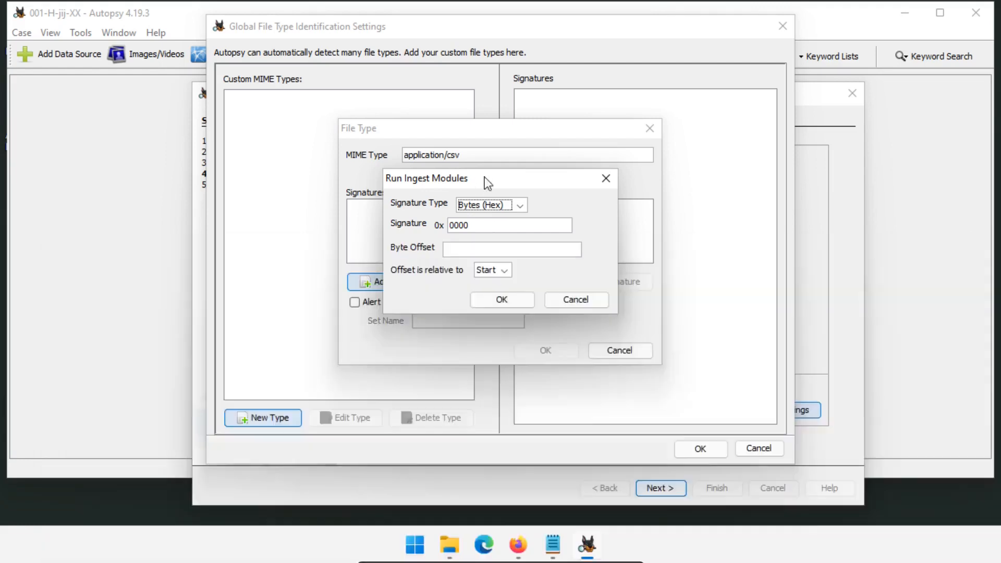
pyautogui.moveTo(472, 225); pyautogui.dragTo(435, 226)
pyautogui.hotkey('ctrl', 'v')
# - Add the signature at byte offset 0 relative to the start, enable the interesting-file alert and save the file type
pyautogui.click(446, 249)
pyautogui.click(492, 270)
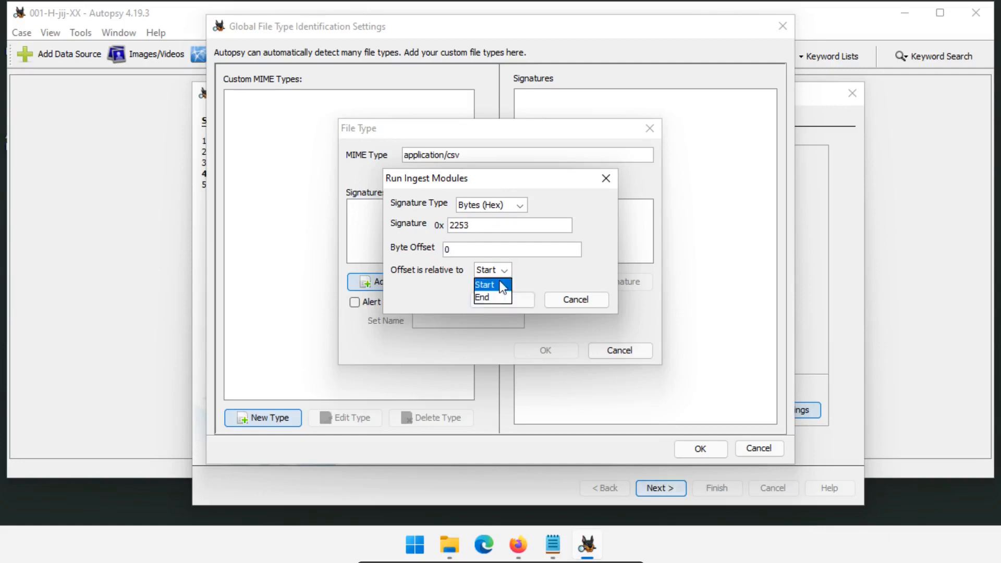
pyautogui.click(502, 289)
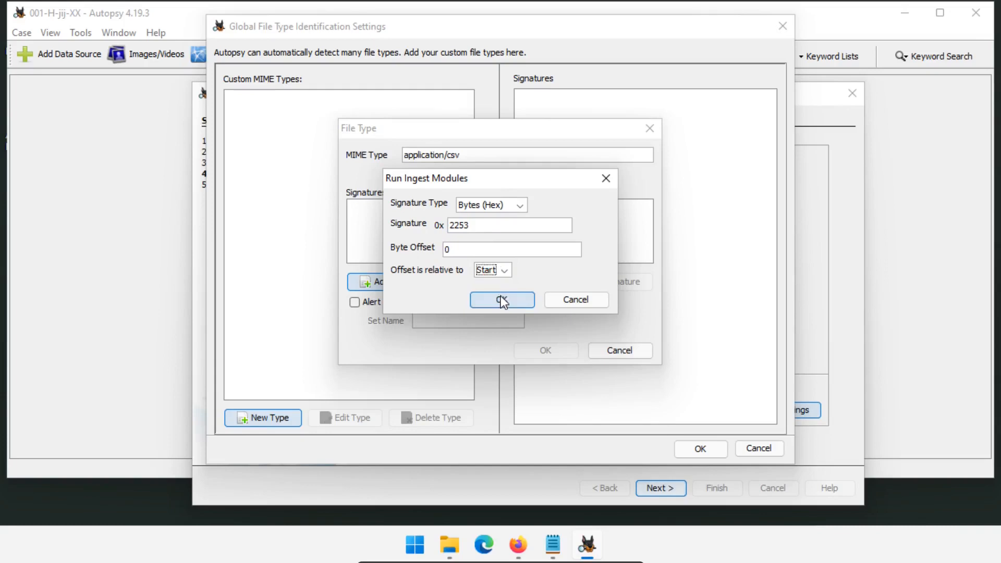
pyautogui.click(501, 300)
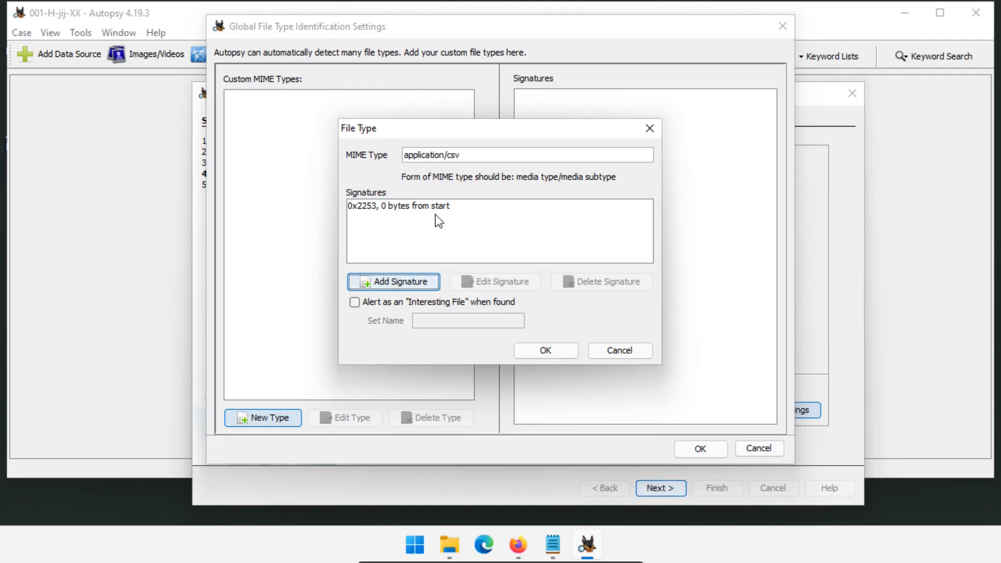
pyautogui.click(354, 302)
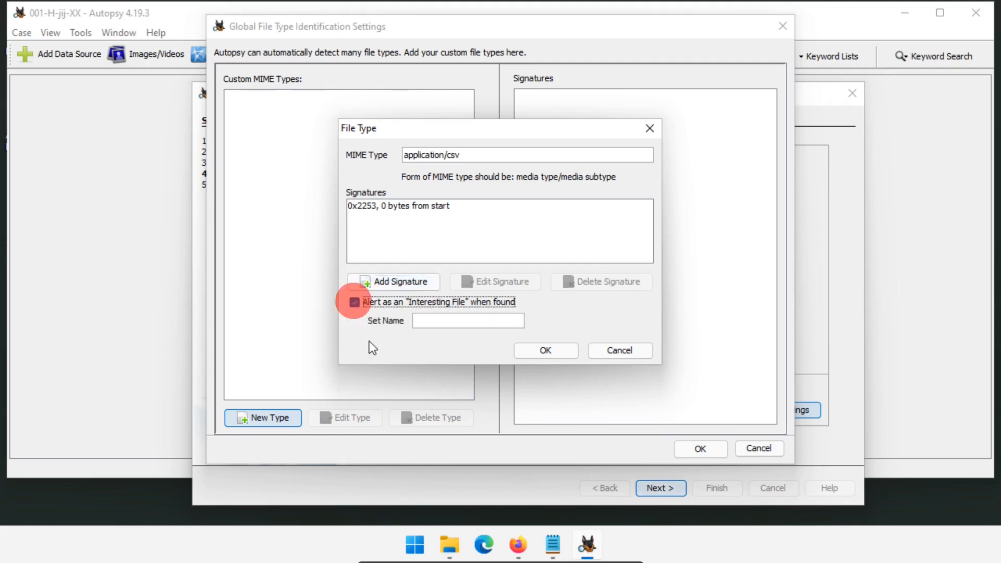
pyautogui.press('Return')
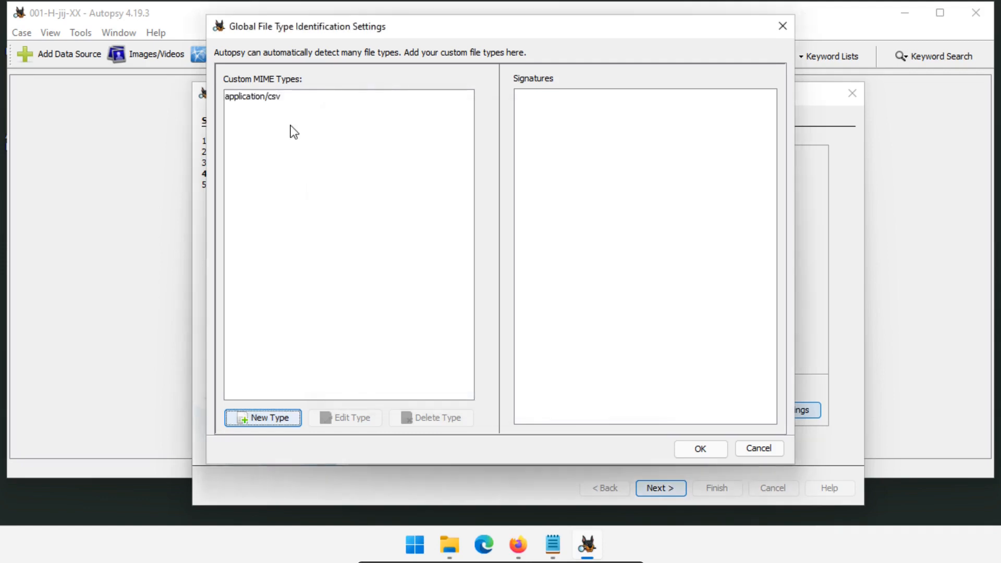
# - Delete application/csv from the custom MIME types and confirm the global settings
pyautogui.click(253, 96)
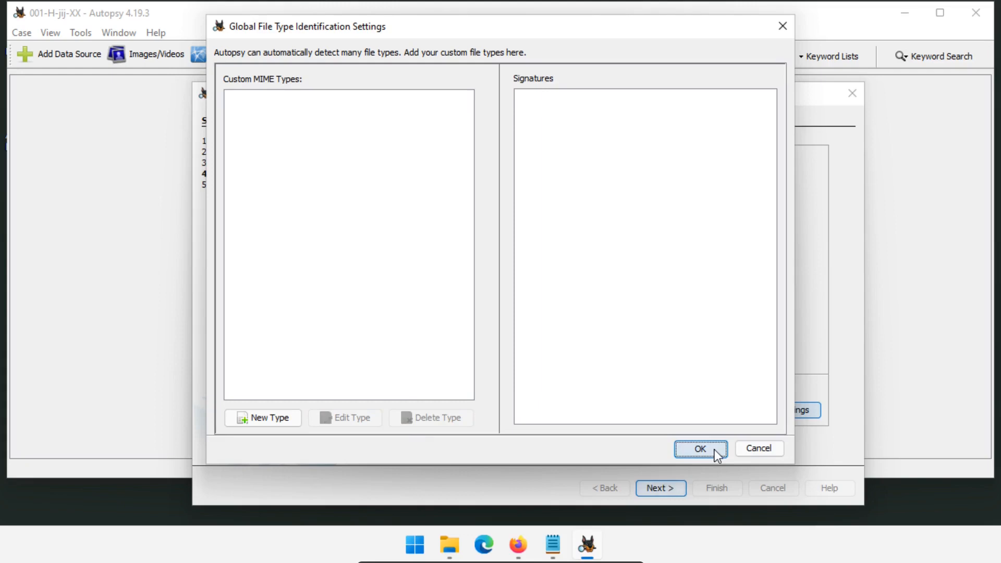
pyautogui.click(715, 449)
# - Select the Extension Mismatch Detector module and run file -i test.hwp in the Linux terminal to look up the file's MIME type
pyautogui.click(420, 237)
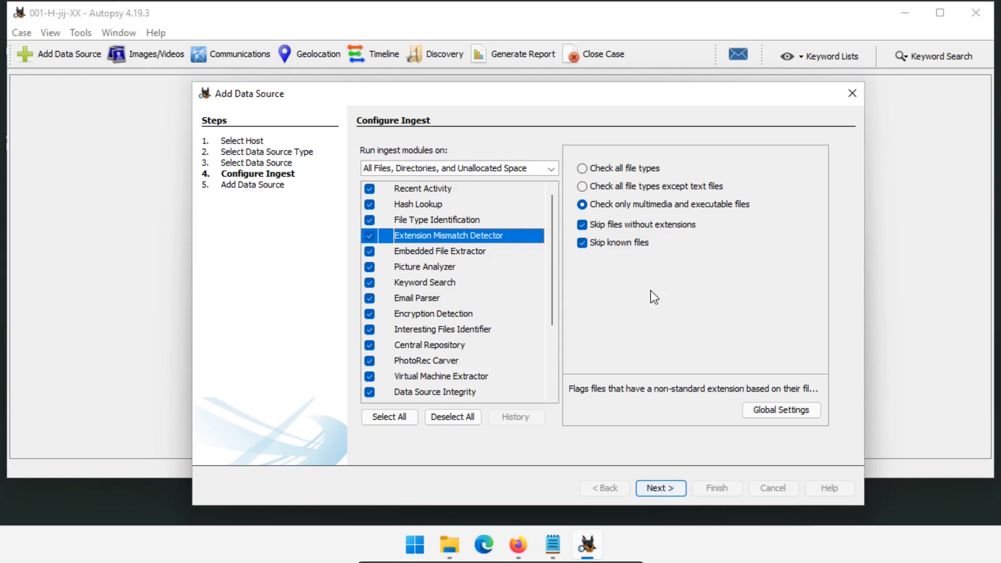
pyautogui.hotkey('alt', 'Tab')
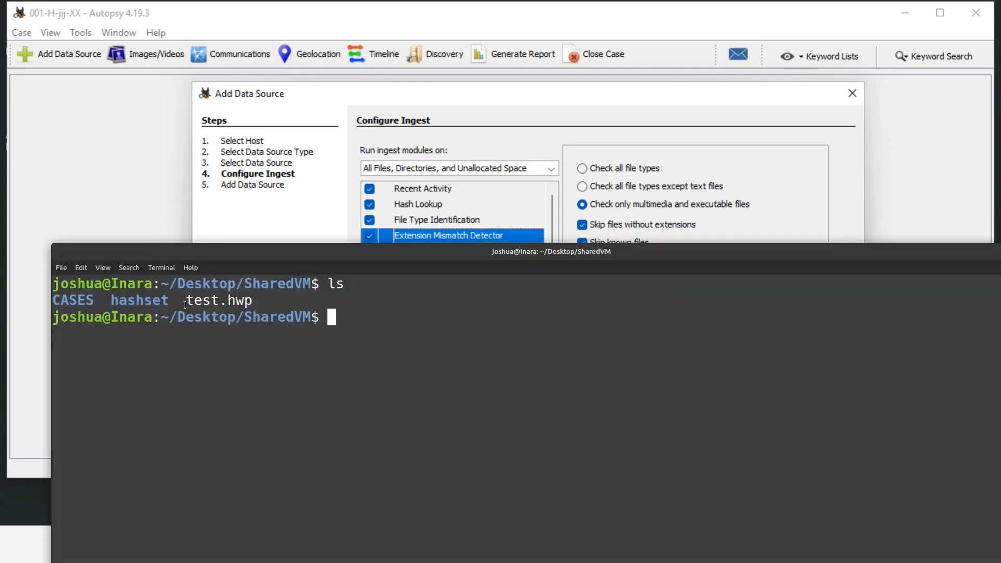
pyautogui.moveTo(186, 301); pyautogui.dragTo(251, 303)
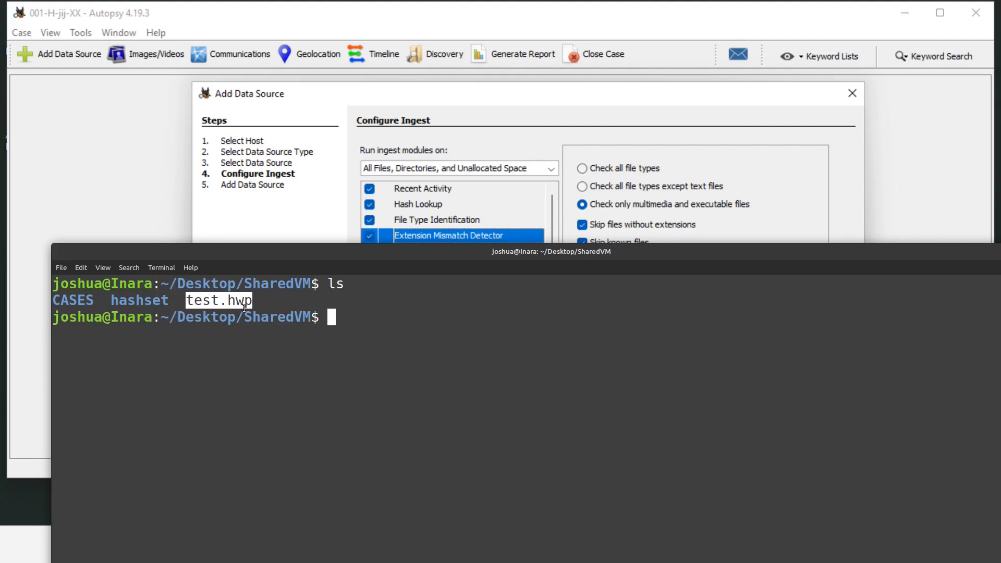
pyautogui.click(244, 308)
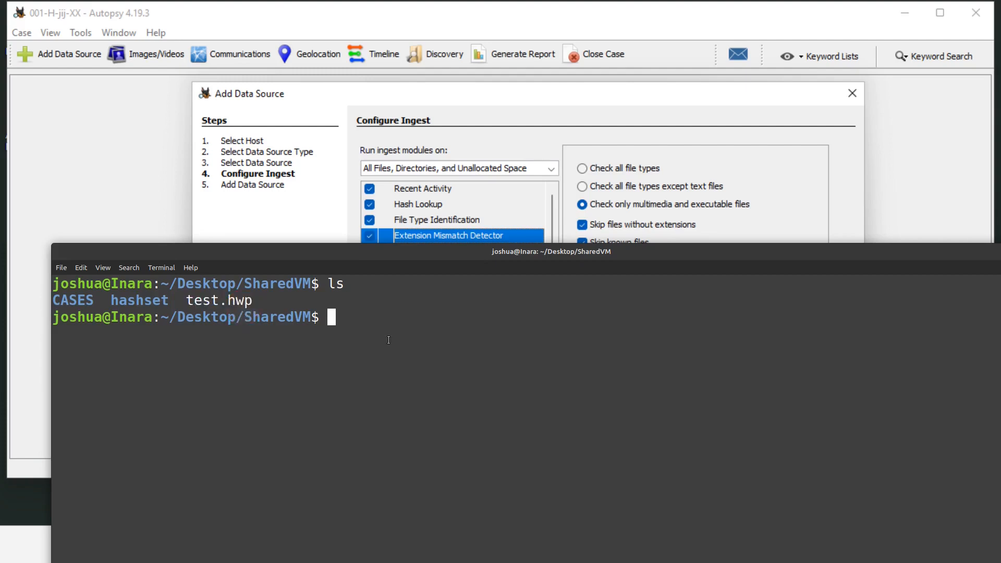
pyautogui.write('file -i test.hwp')
pyautogui.press('Return')
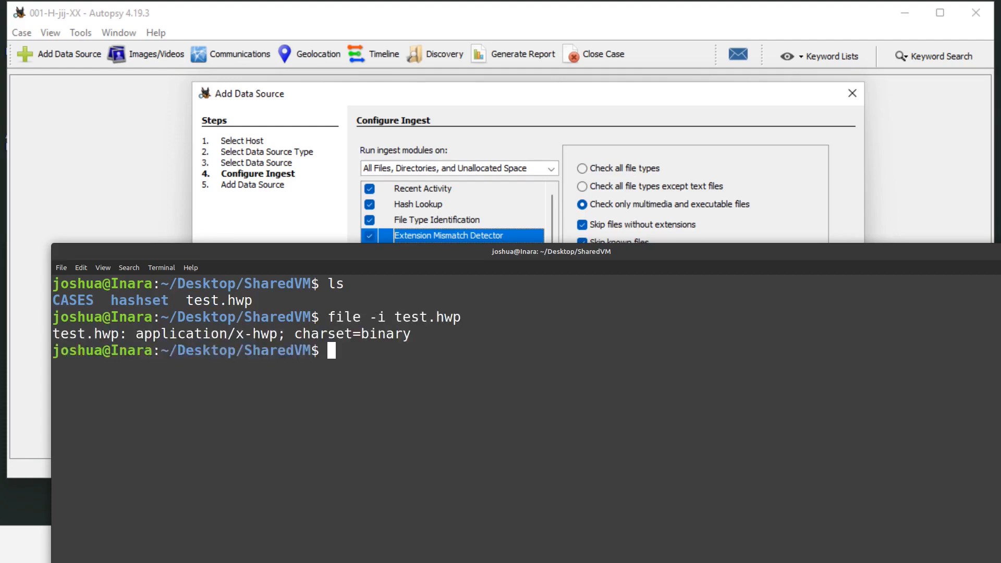
# - Compare the MIME type reported for test.hwp with the file's .hwp extension in the terminal output
pyautogui.moveTo(143, 338); pyautogui.dragTo(277, 334)
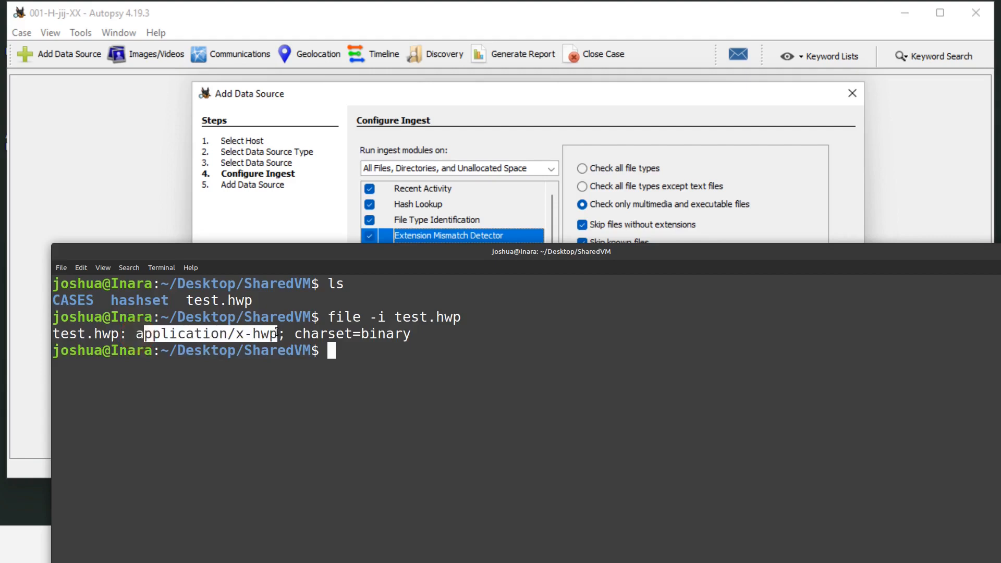
pyautogui.click(333, 345)
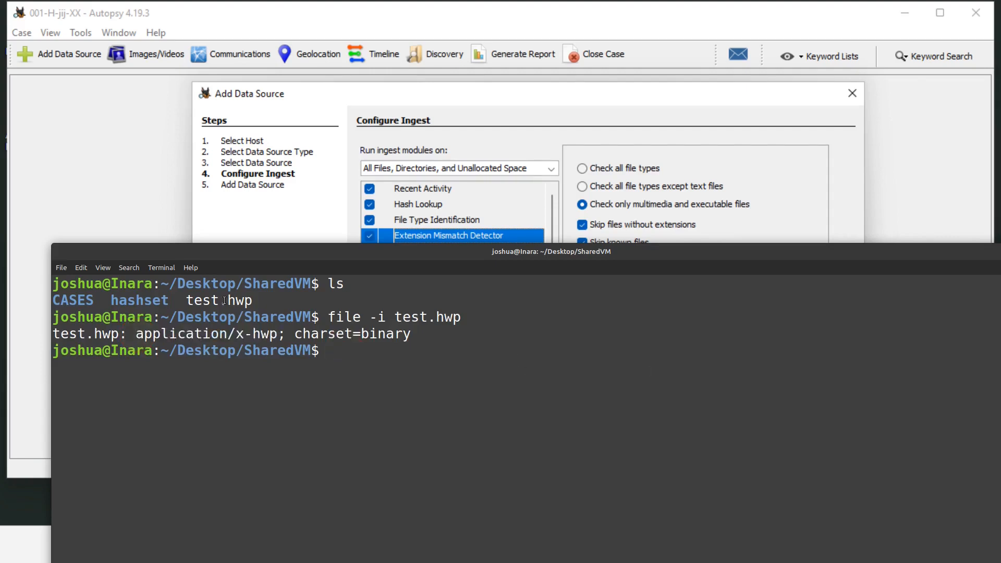
pyautogui.moveTo(221, 301); pyautogui.dragTo(254, 301)
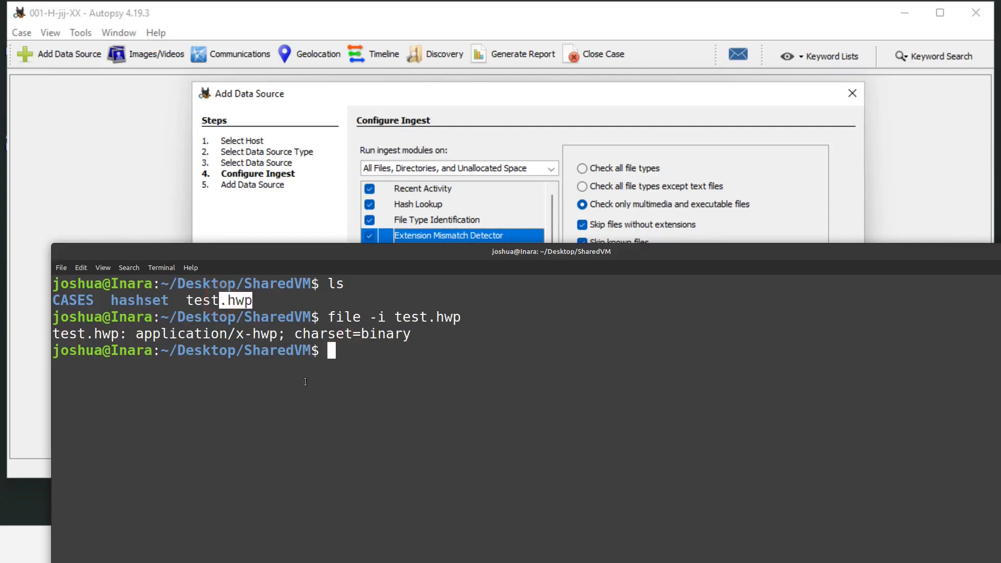
pyautogui.click(128, 329)
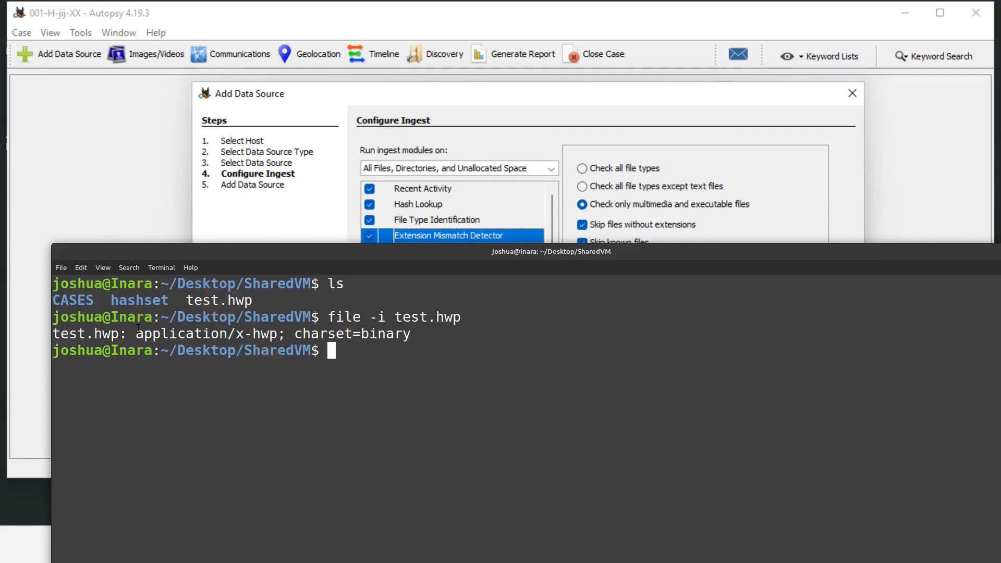
pyautogui.doubleClick(255, 335)
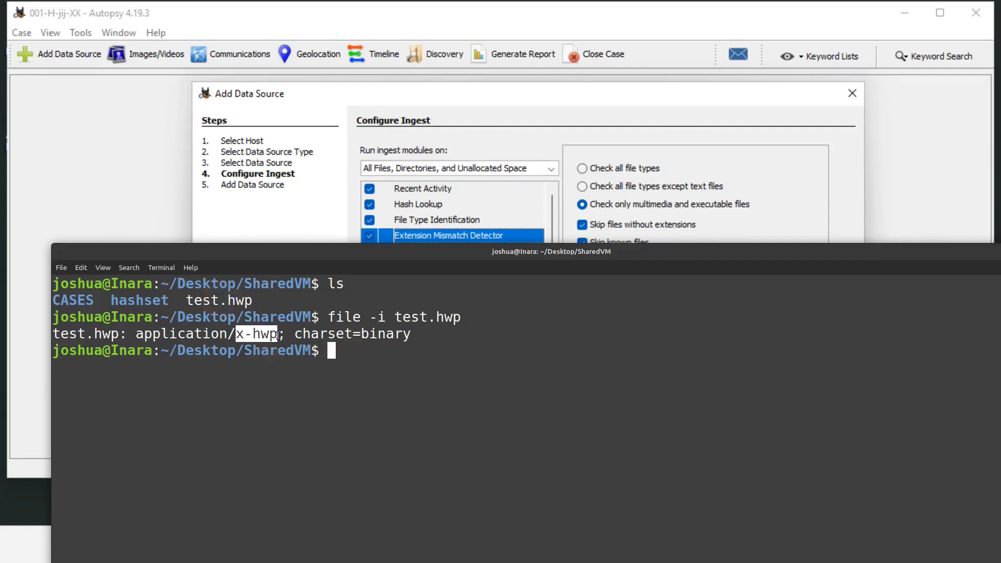
pyautogui.moveTo(253, 301); pyautogui.dragTo(220, 301)
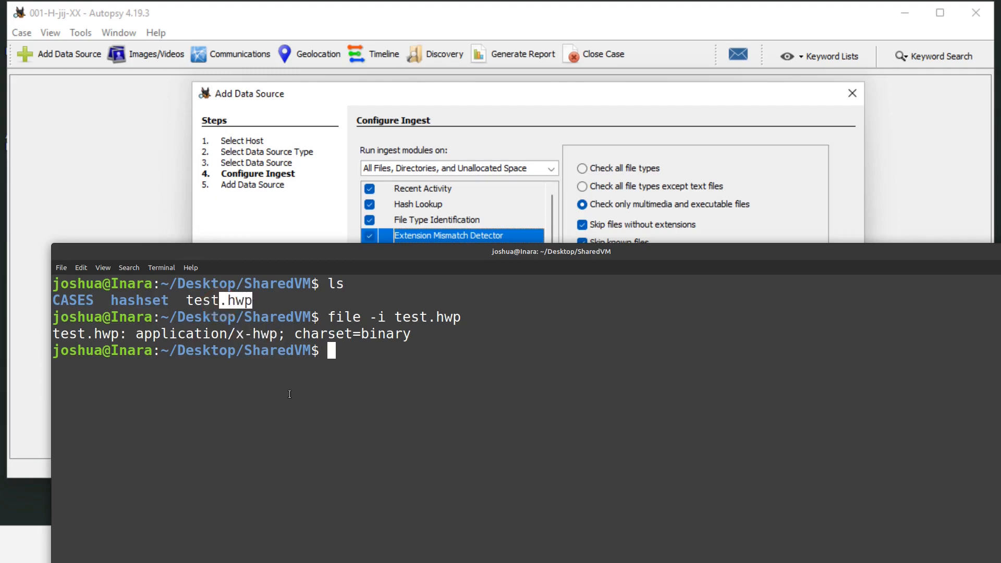
# - Return to Autopsy, open the Extension Mismatch Detector's global settings and examine the allowed extensions for application/pdf
pyautogui.click(477, 239)
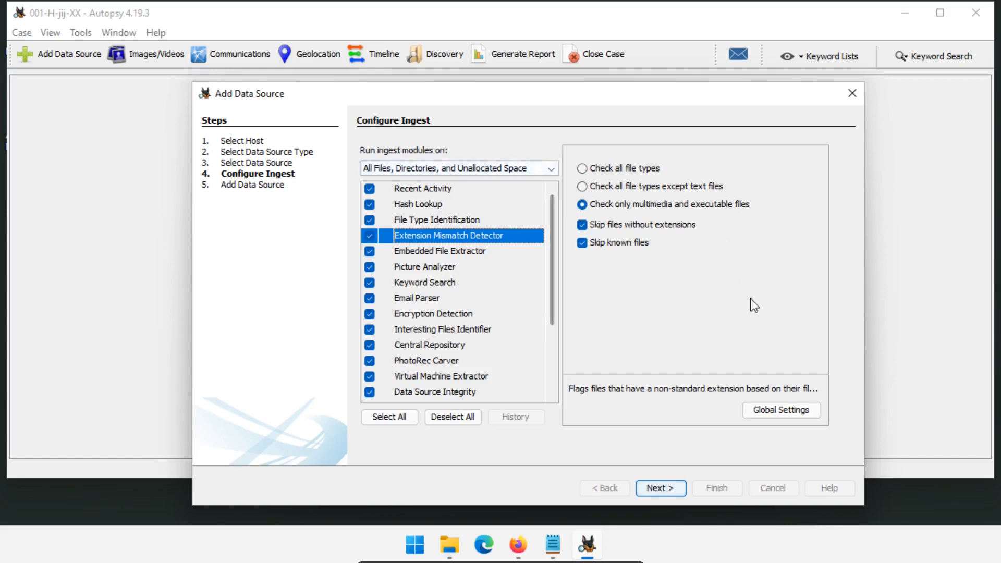
pyautogui.click(792, 409)
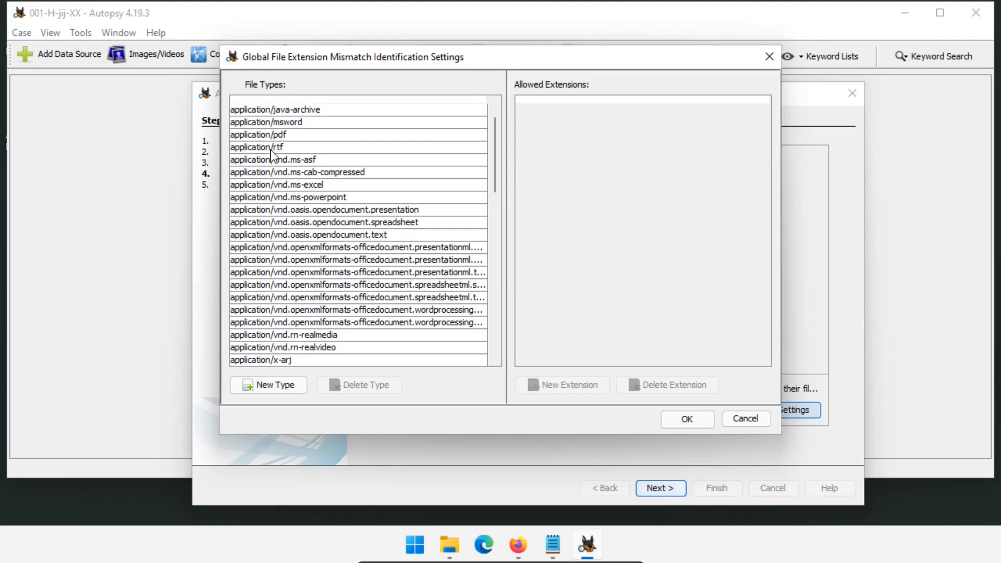
pyautogui.click(262, 134)
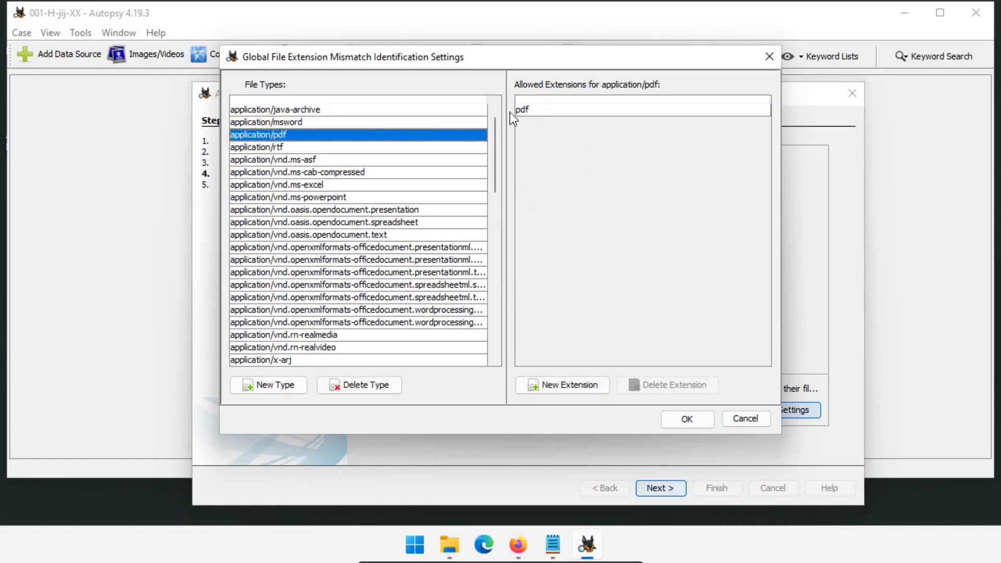
pyautogui.scroll(-12, 335, 253)
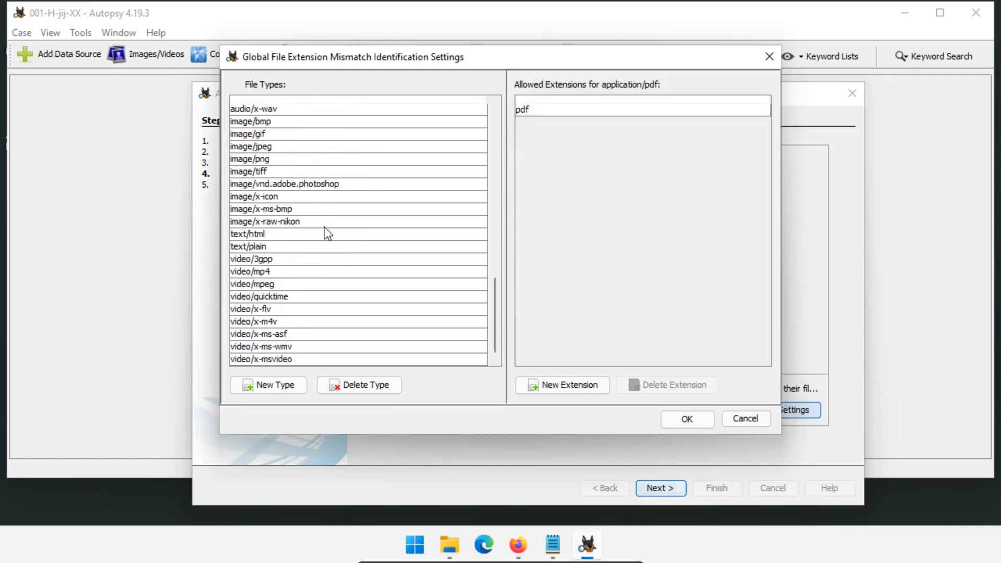
# - Add application/x-hwp, copied from the terminal output, as a new MIME file type and select it among the file types
pyautogui.click(275, 386)
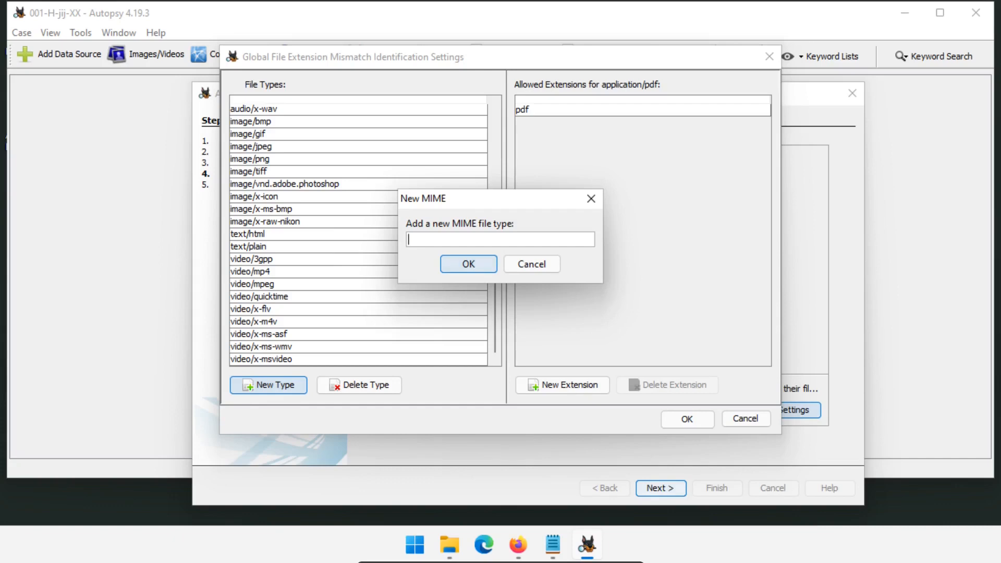
pyautogui.hotkey('alt', 'Tab')
pyautogui.moveTo(278, 335); pyautogui.dragTo(137, 336)
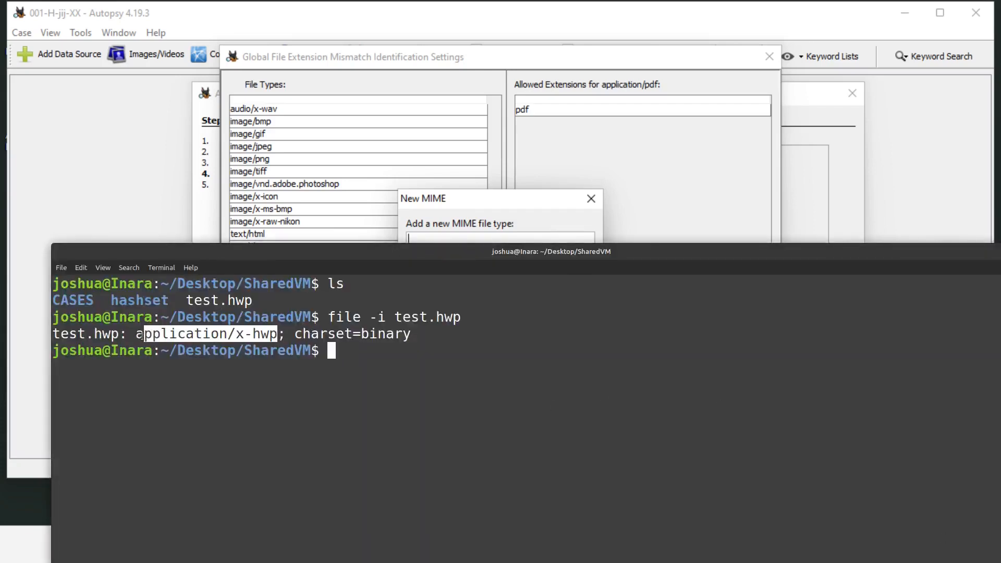
pyautogui.click(490, 238)
pyautogui.write('application/x-hwp')
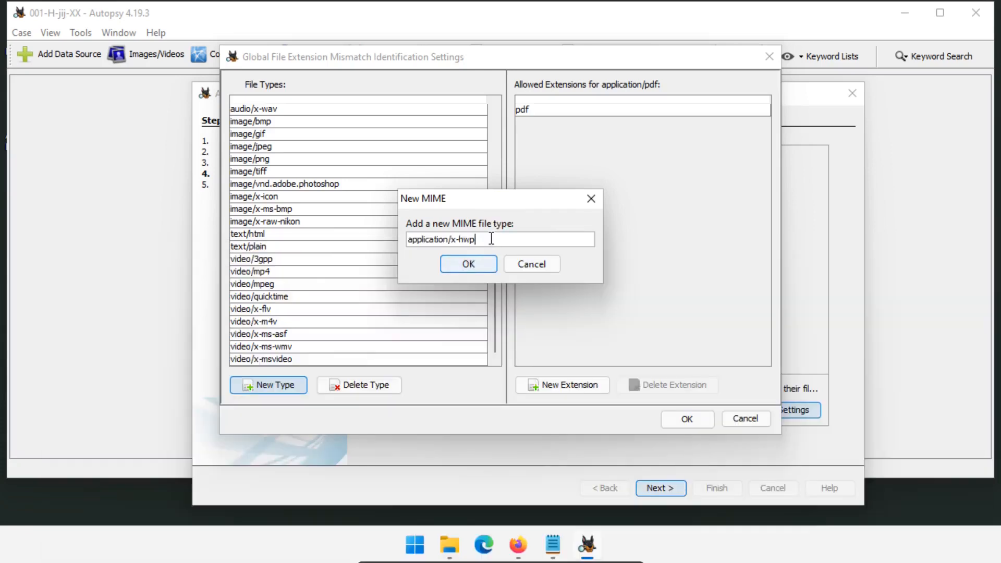
pyautogui.click(477, 263)
pyautogui.scroll(8, 436, 257)
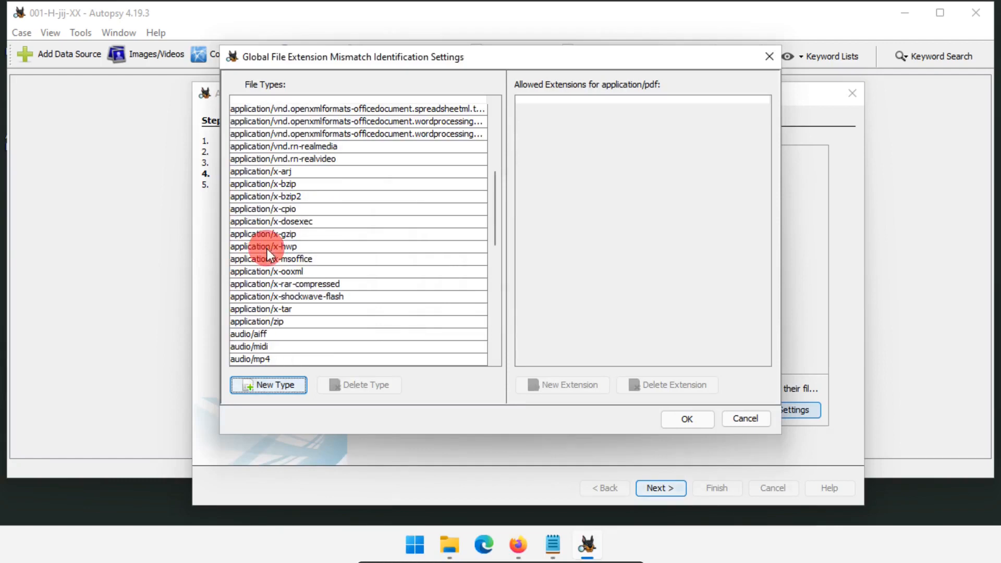
pyautogui.click(267, 247)
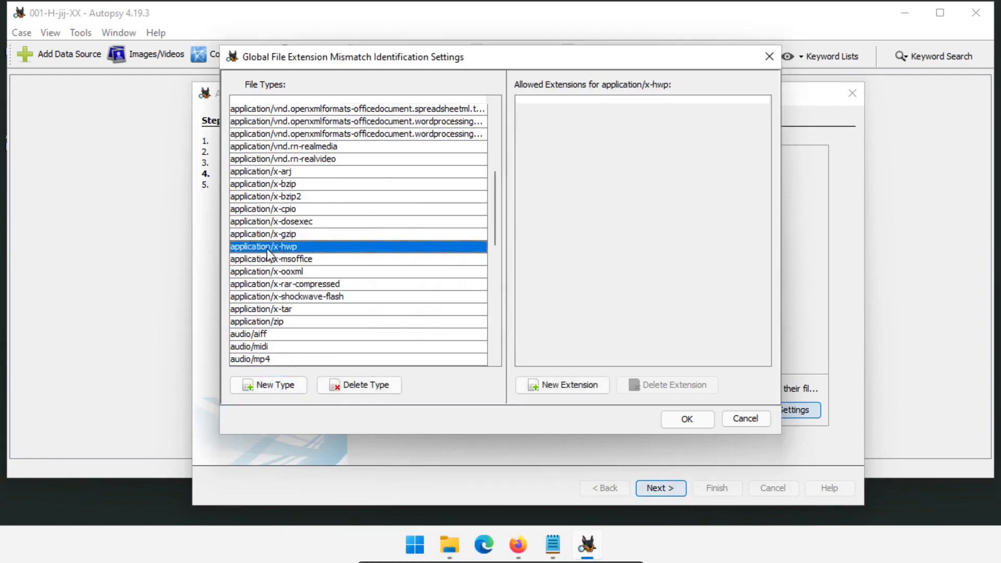
# - Add hwp as an allowed extension for application/x-hwp and save the extension mismatch settings
pyautogui.click(573, 388)
pyautogui.write('hwp')
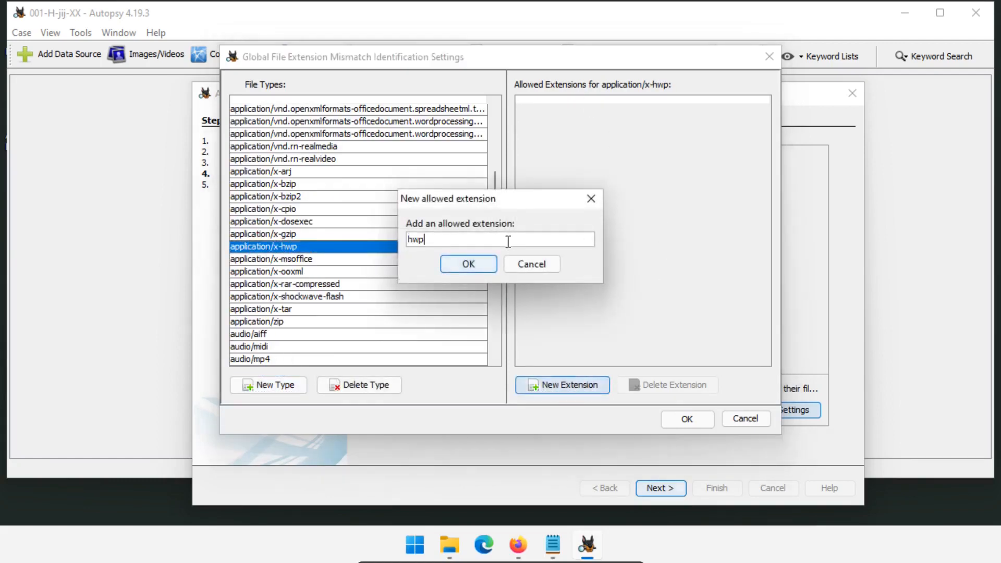
pyautogui.click(471, 264)
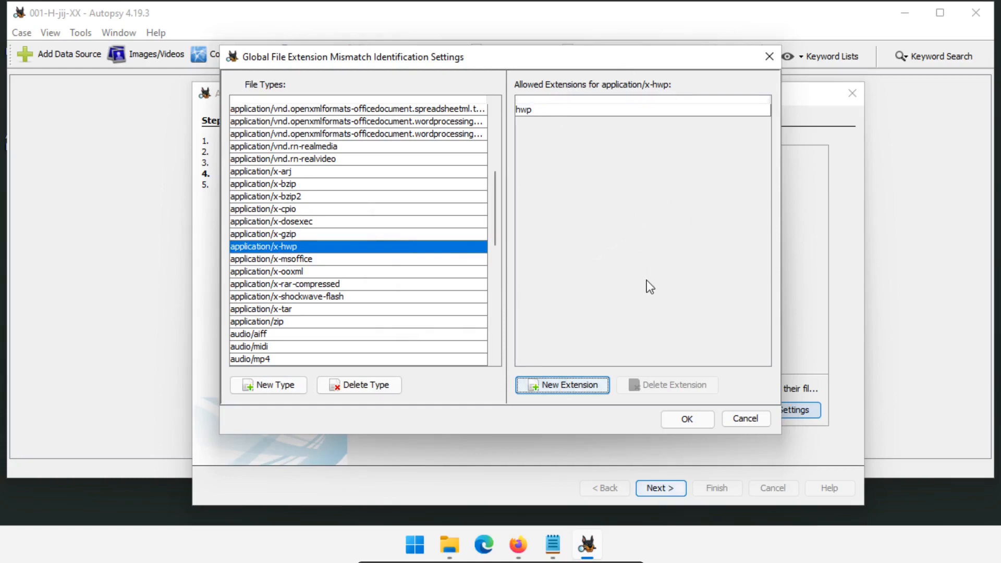
pyautogui.click(683, 416)
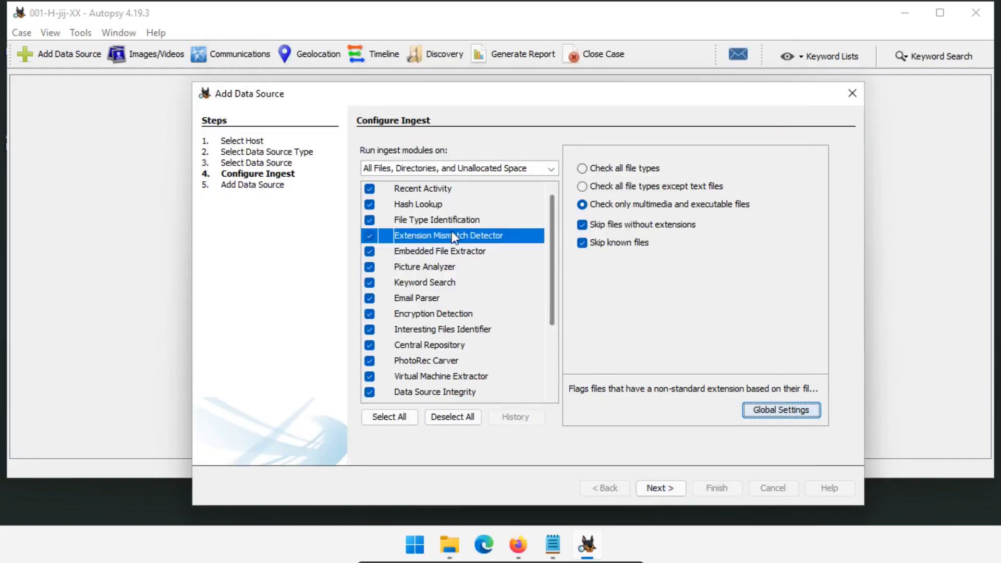
# - Look over the Embedded File Extractor and Picture Analyzer modules, and enable Optical Character Recognition (OCR) for the Keyword Search module
pyautogui.click(417, 252)
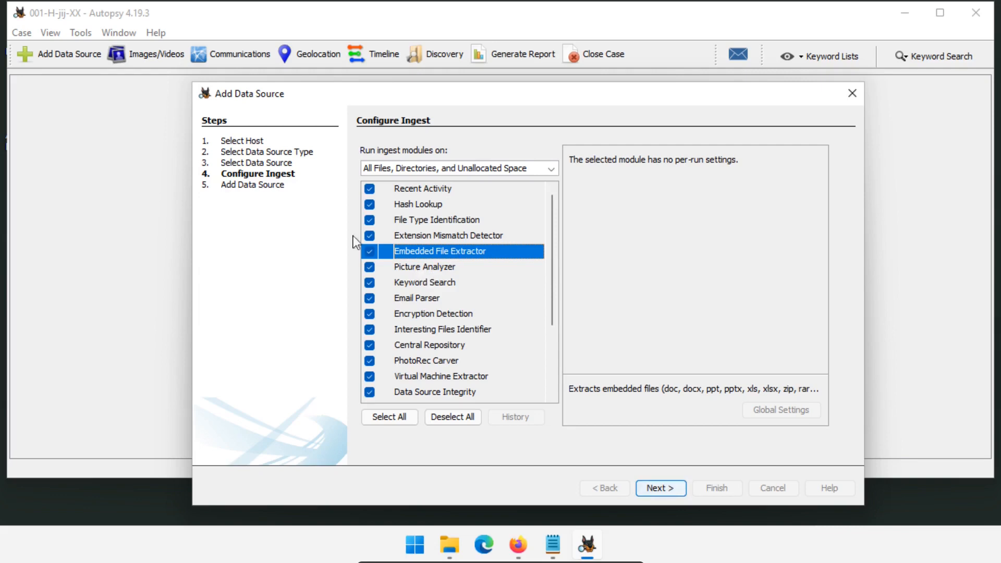
pyautogui.click(447, 268)
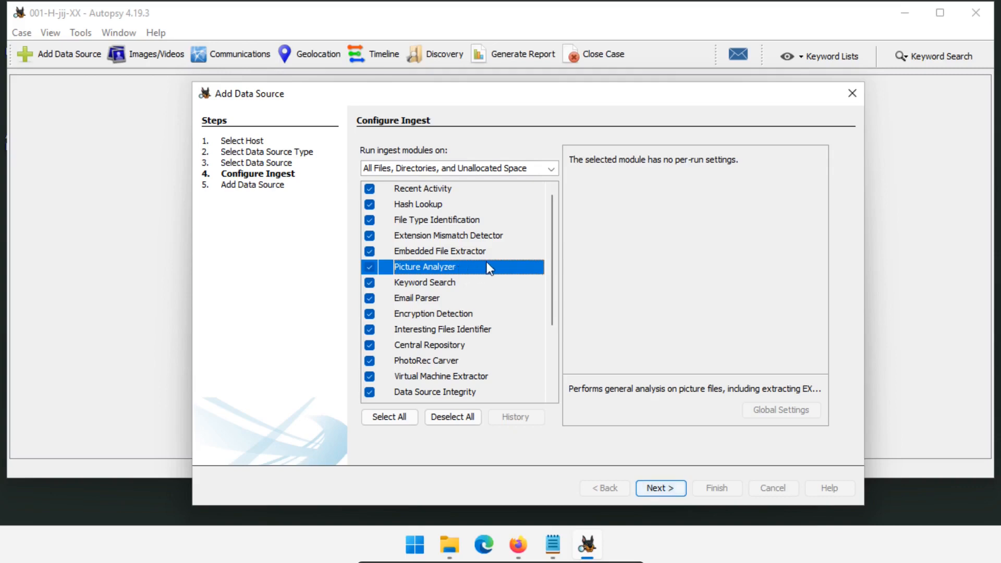
pyautogui.click(420, 282)
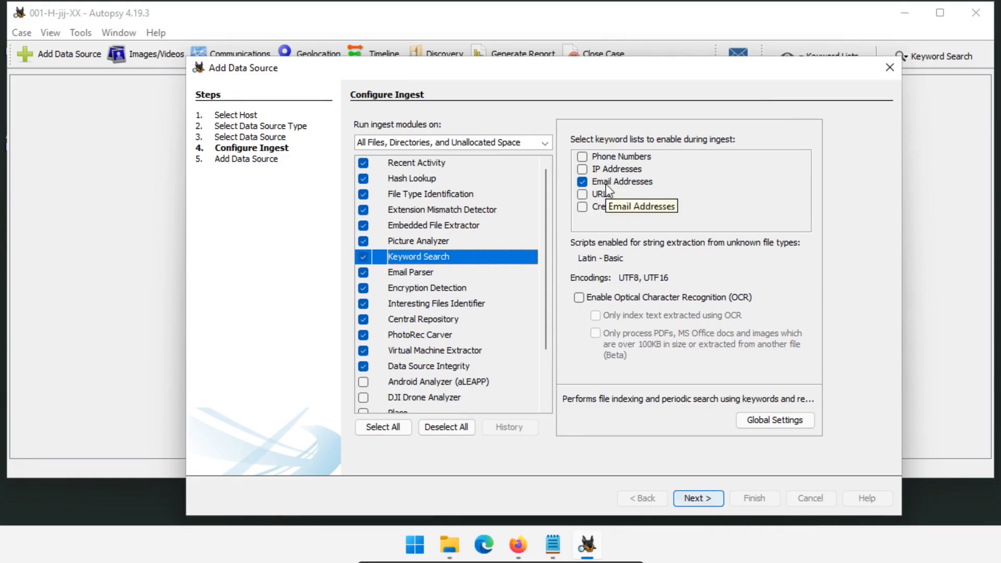
pyautogui.click(634, 158)
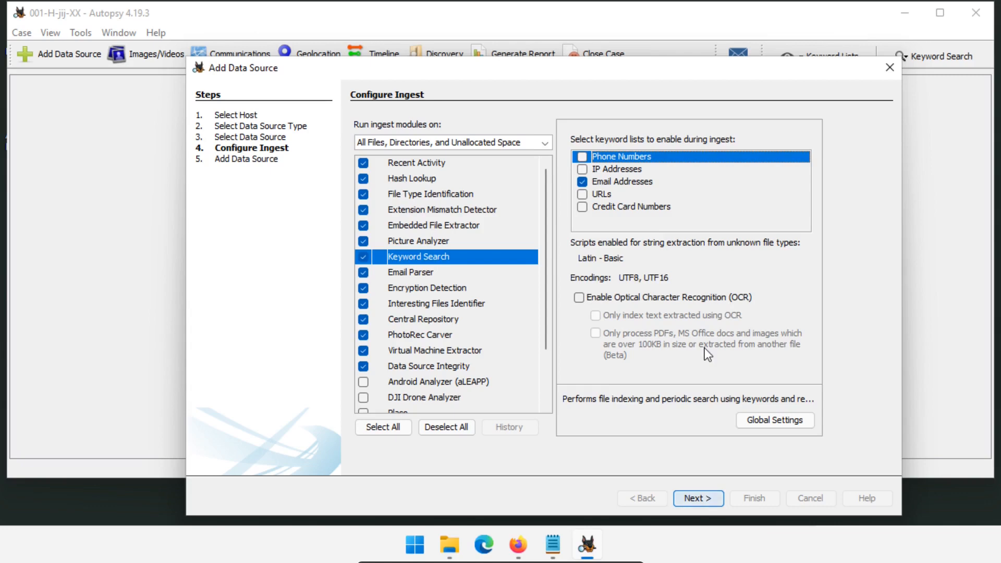
pyautogui.click(690, 301)
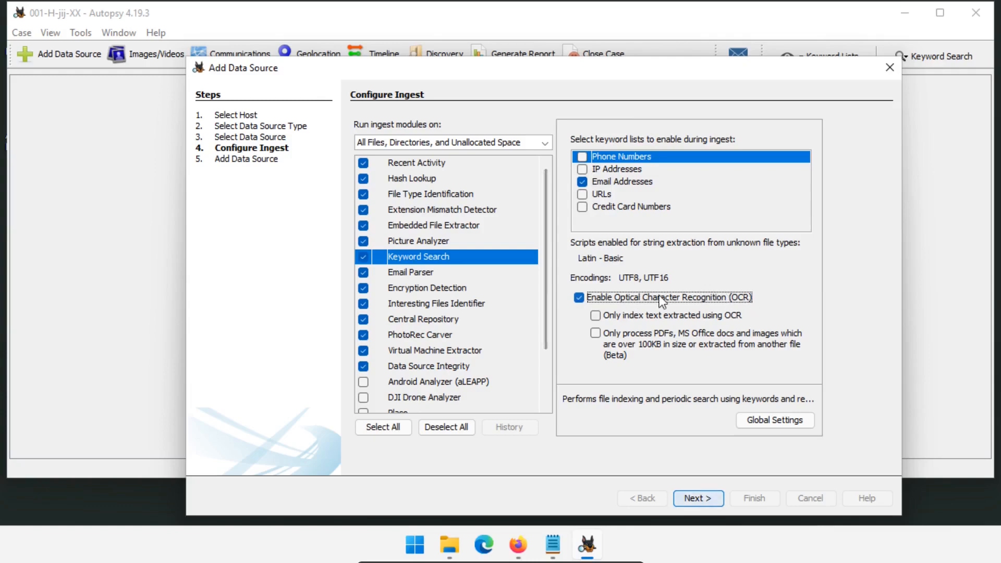
# - Create a new keyword list named Drugs in the Keyword Search module's global settings
pyautogui.click(774, 422)
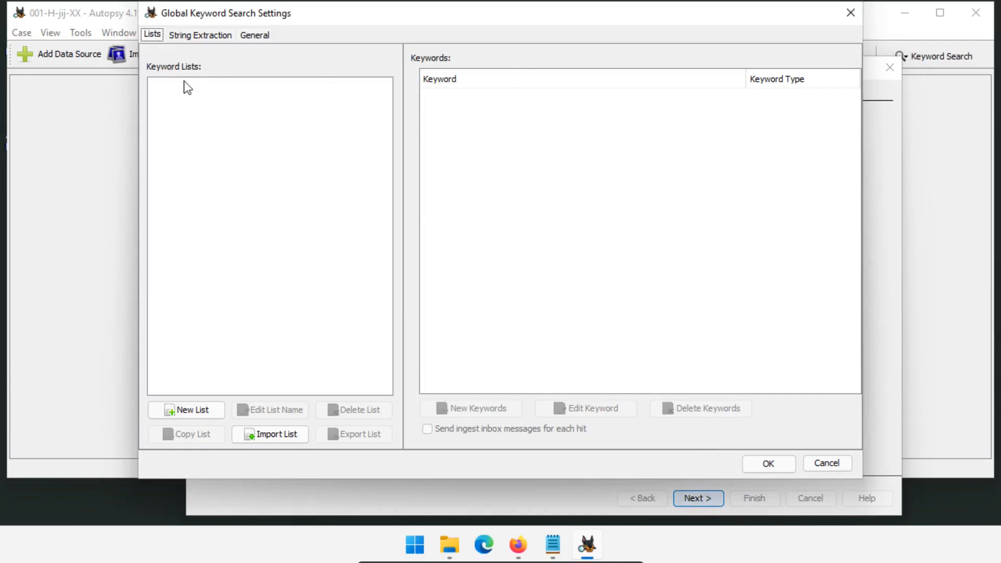
pyautogui.click(193, 409)
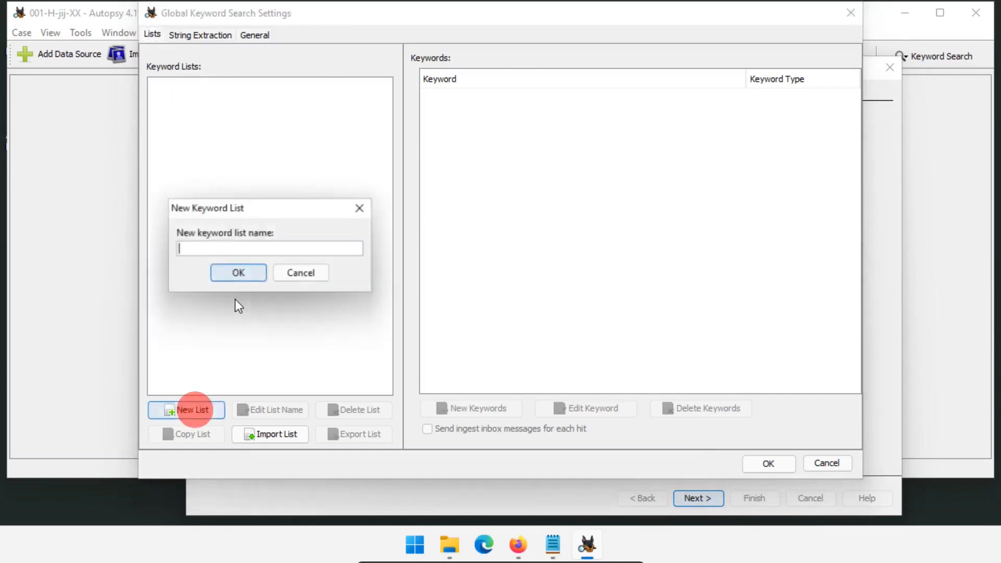
pyautogui.click(236, 246)
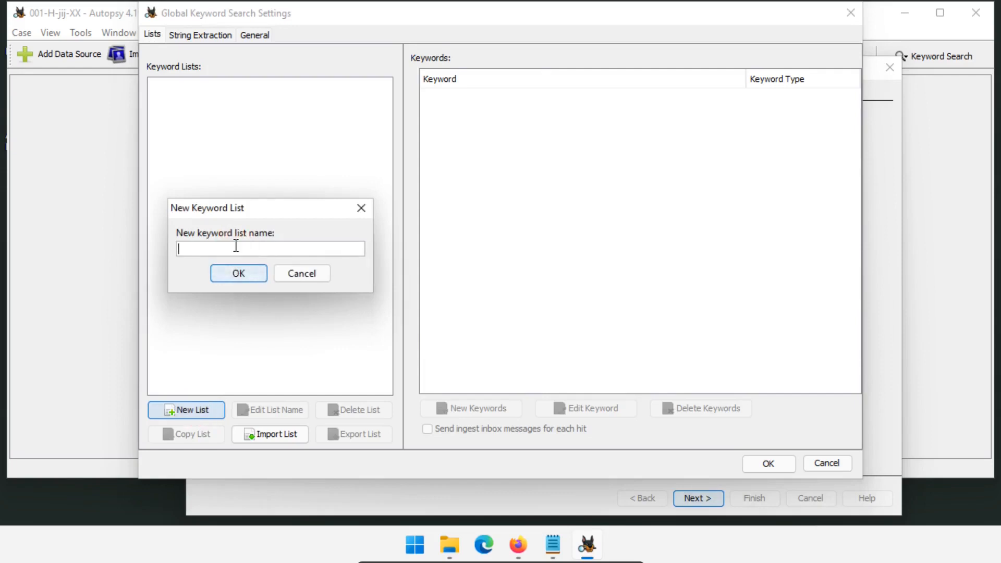
pyautogui.write('Drugs')
pyautogui.click(236, 273)
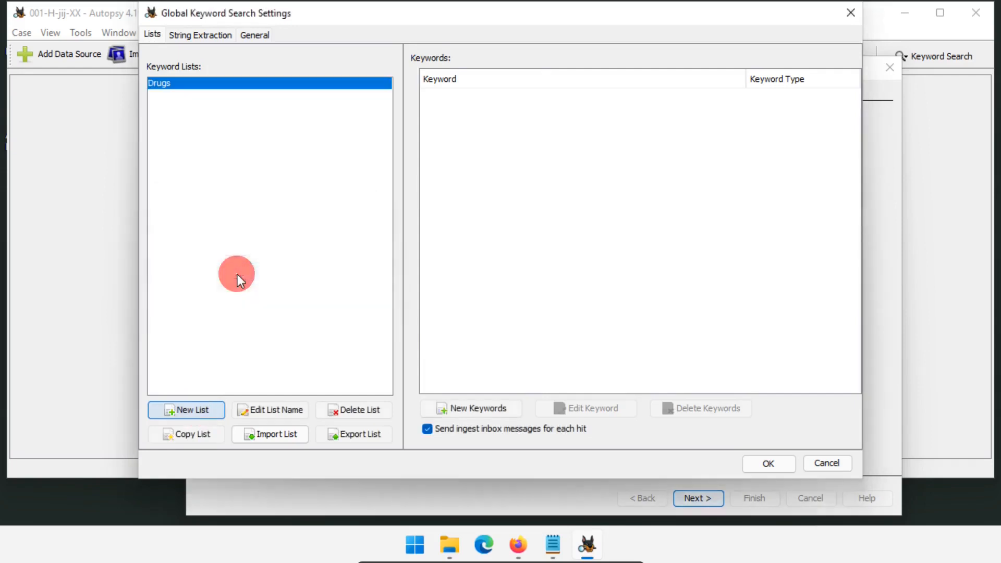
# - Add the keywords meth and cocaine to the Drugs list as Exact Match keywords
pyautogui.click(474, 410)
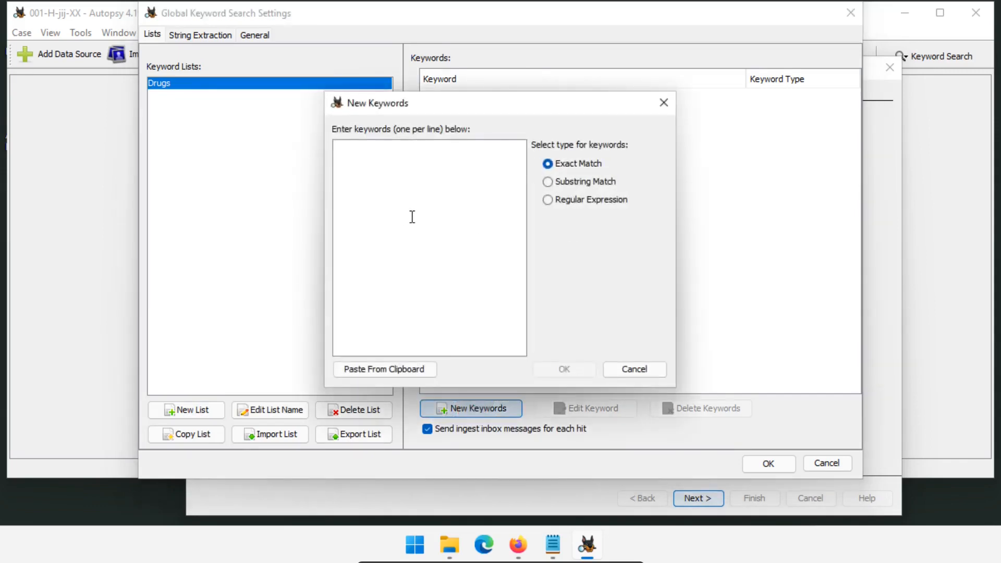
pyautogui.write('meth cocaine')
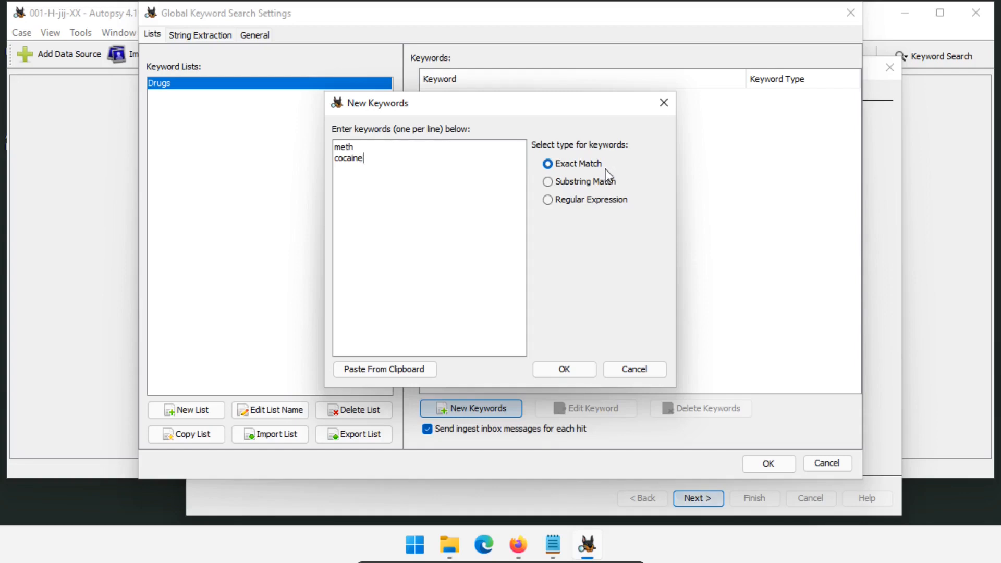
pyautogui.click(548, 200)
pyautogui.click(566, 165)
pyautogui.click(564, 369)
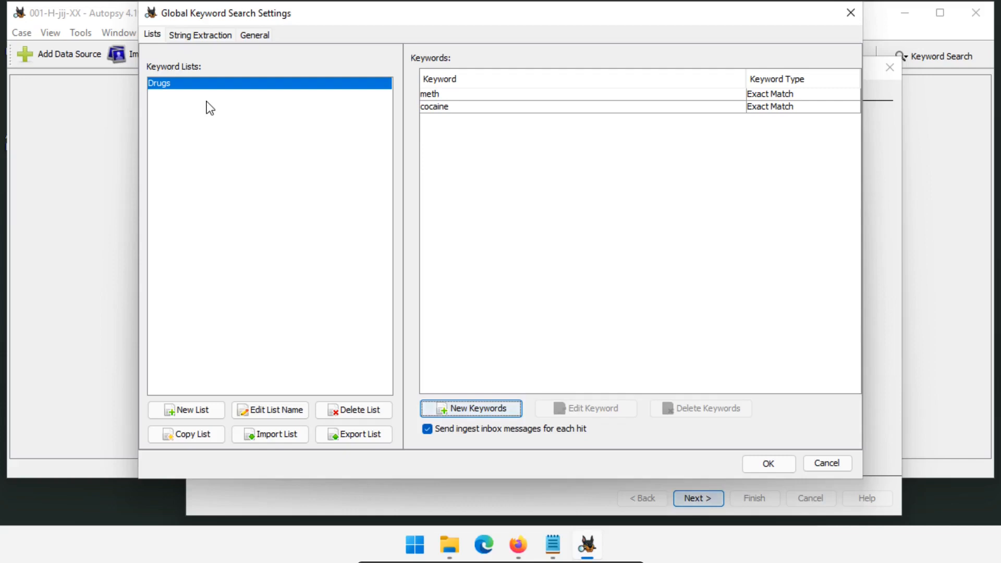
pyautogui.click(609, 32)
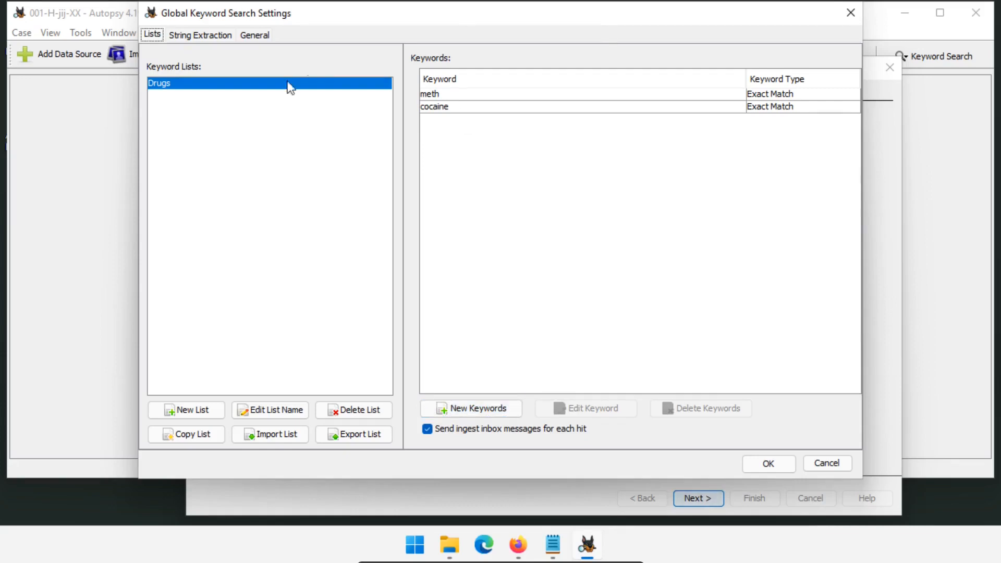
# - Enable the Hangul (Korean) script for string extraction and save the global keyword search settings
pyautogui.click(211, 36)
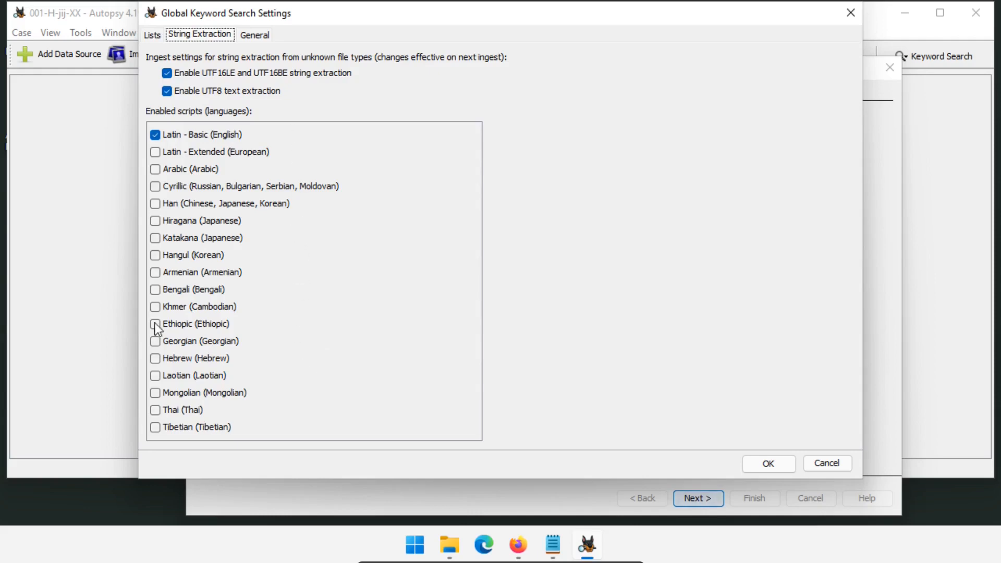
pyautogui.click(155, 256)
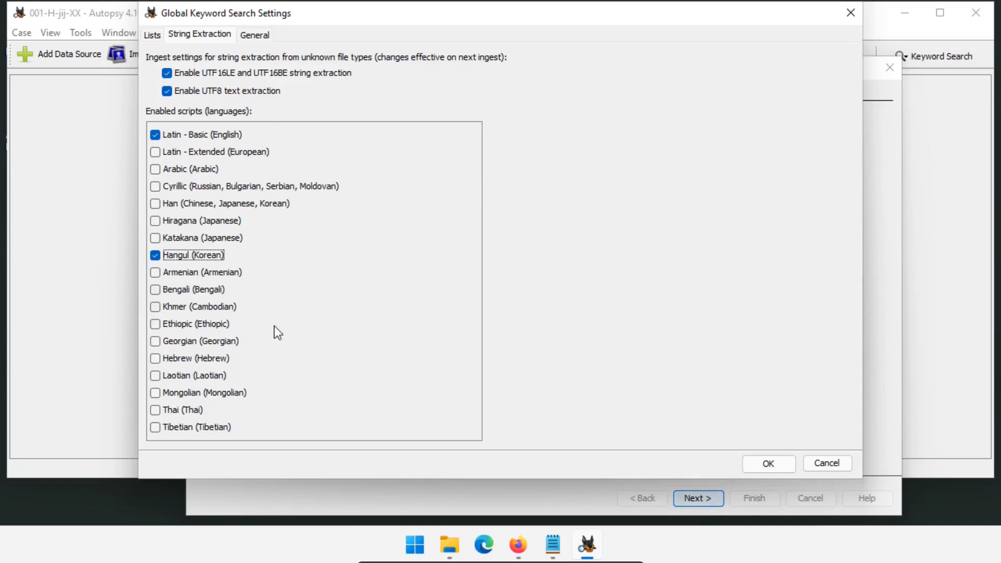
pyautogui.click(151, 35)
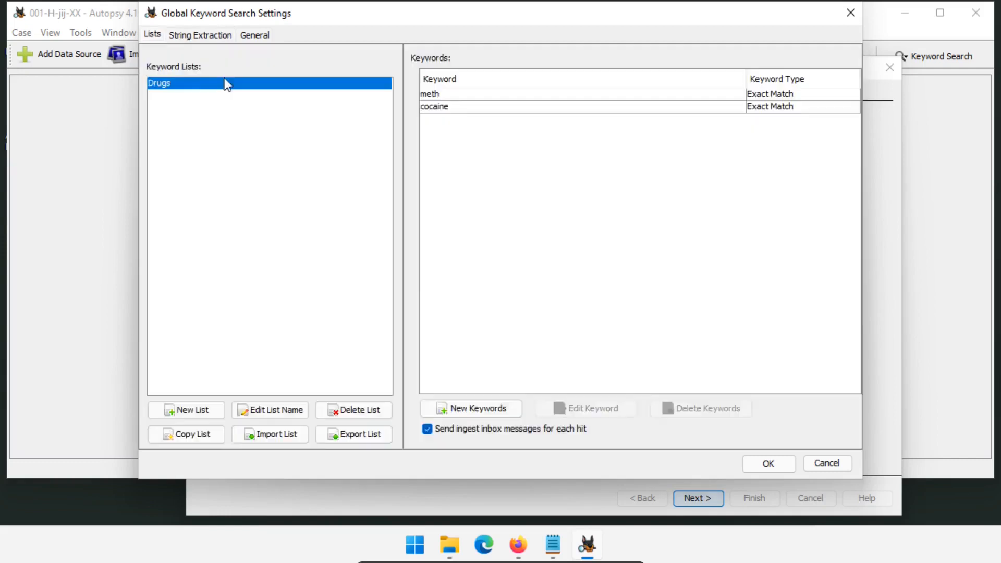
pyautogui.click(200, 34)
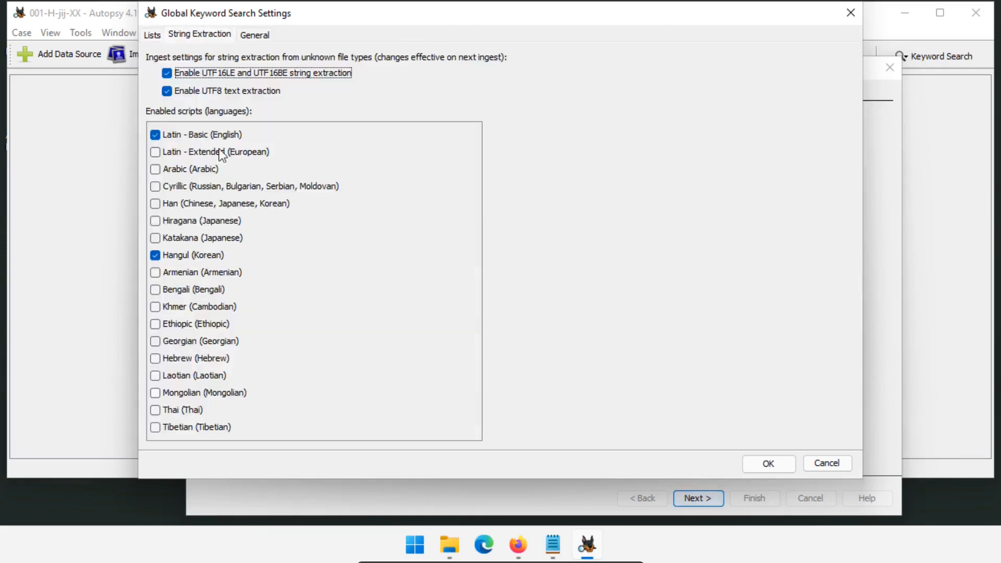
pyautogui.click(152, 34)
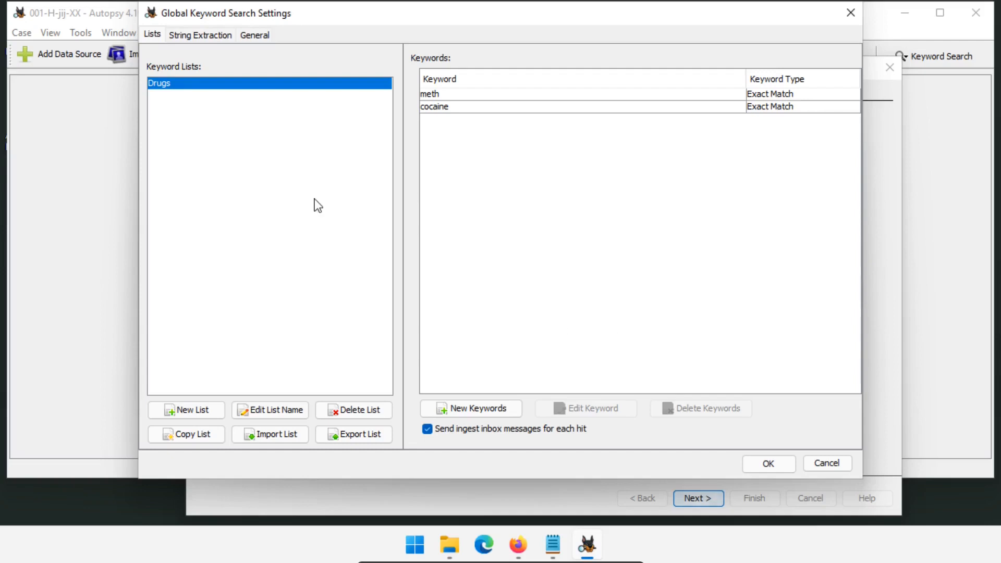
pyautogui.click(768, 463)
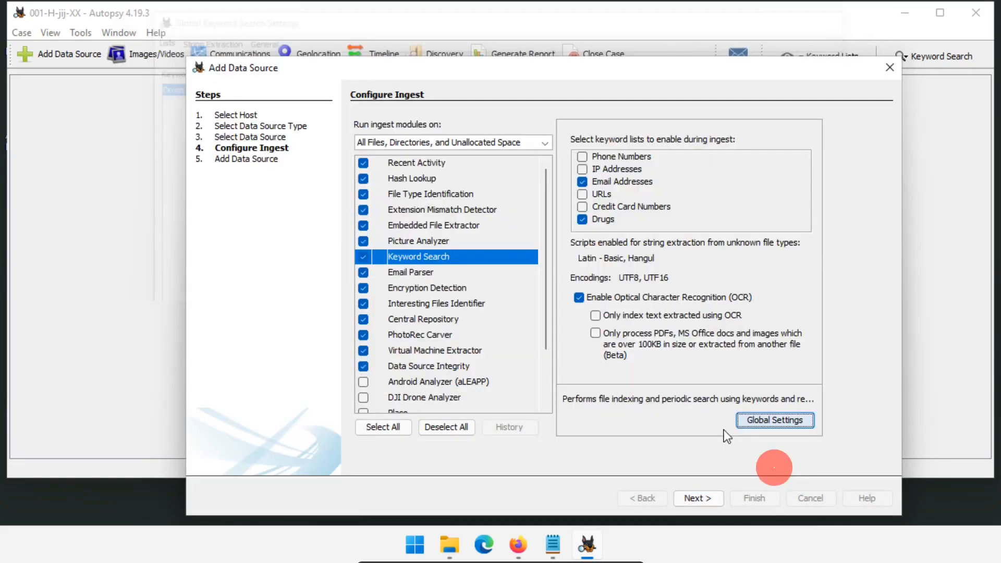
# - Look over the Email Parser module and exclude the Encryption Detection module from the ingest
pyautogui.click(409, 272)
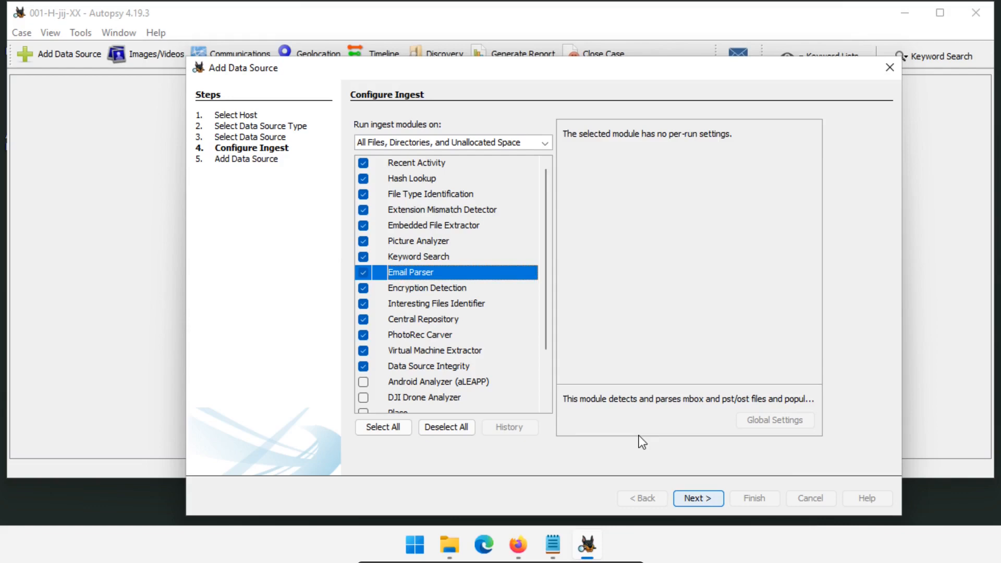
pyautogui.click(419, 289)
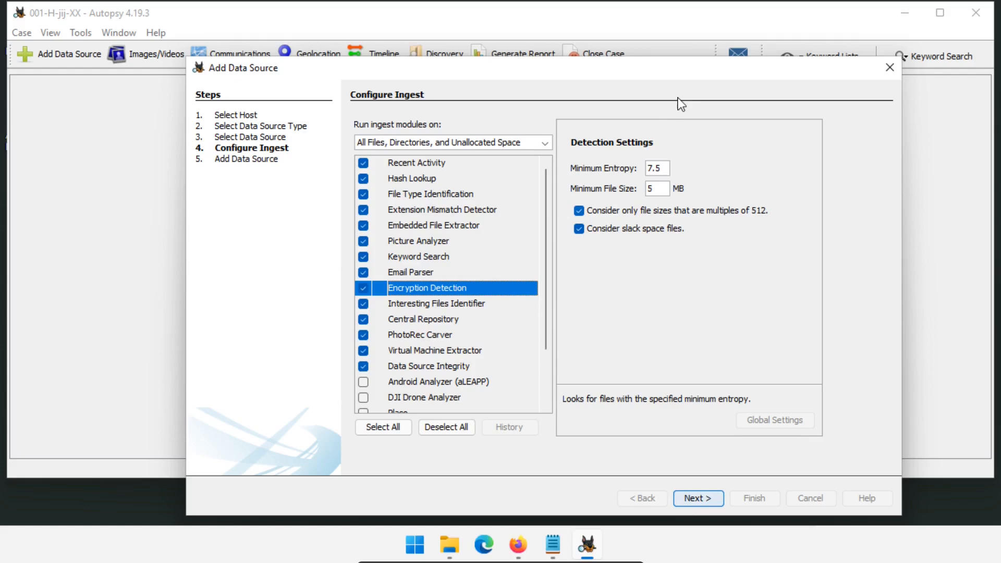
pyautogui.click(364, 288)
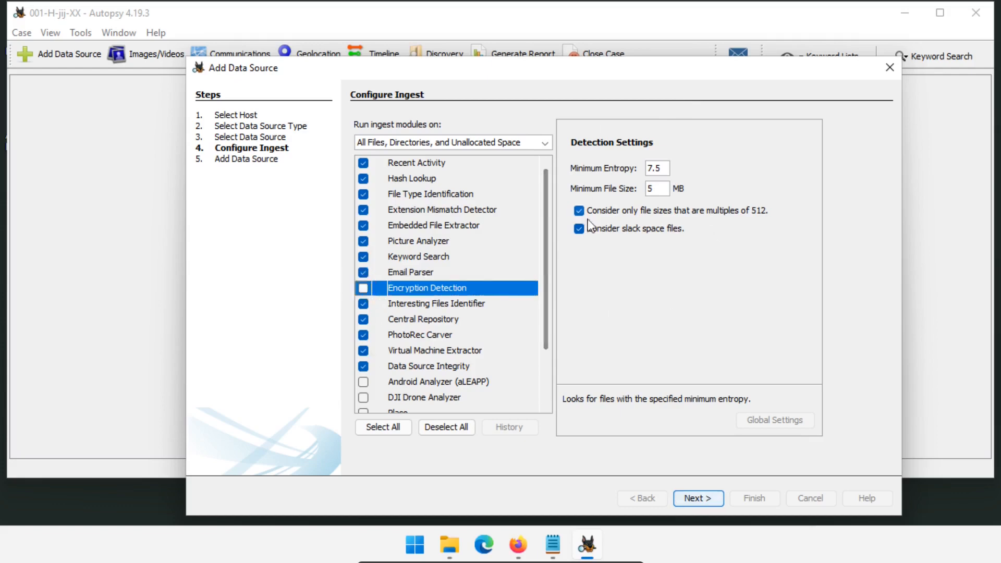
# - Try excluding the Cryptocurrency Wallets, Encryption Programs and Privacy Programs sets from the Interesting Files Identifier
pyautogui.press('Down')
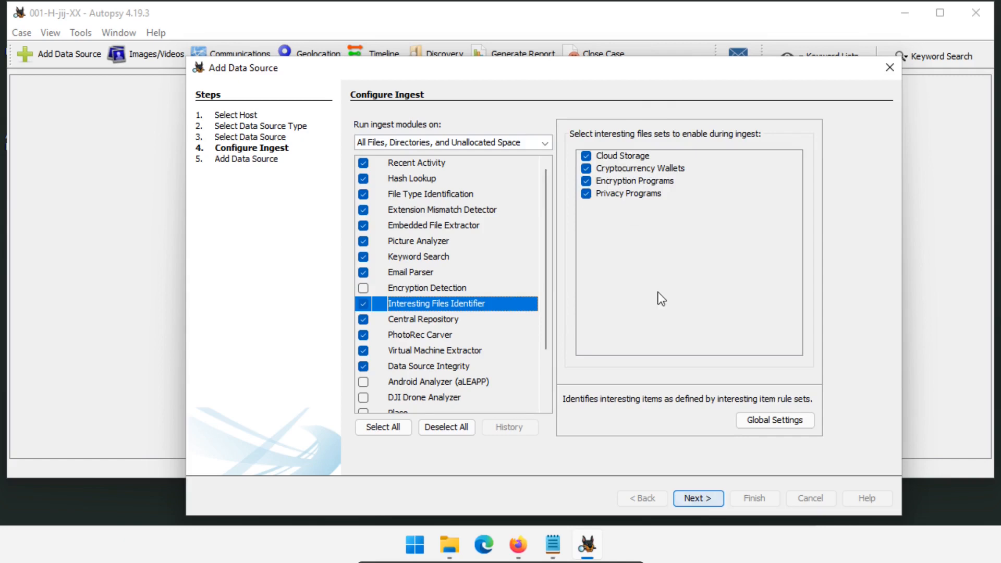
pyautogui.click(587, 195)
pyautogui.click(586, 169)
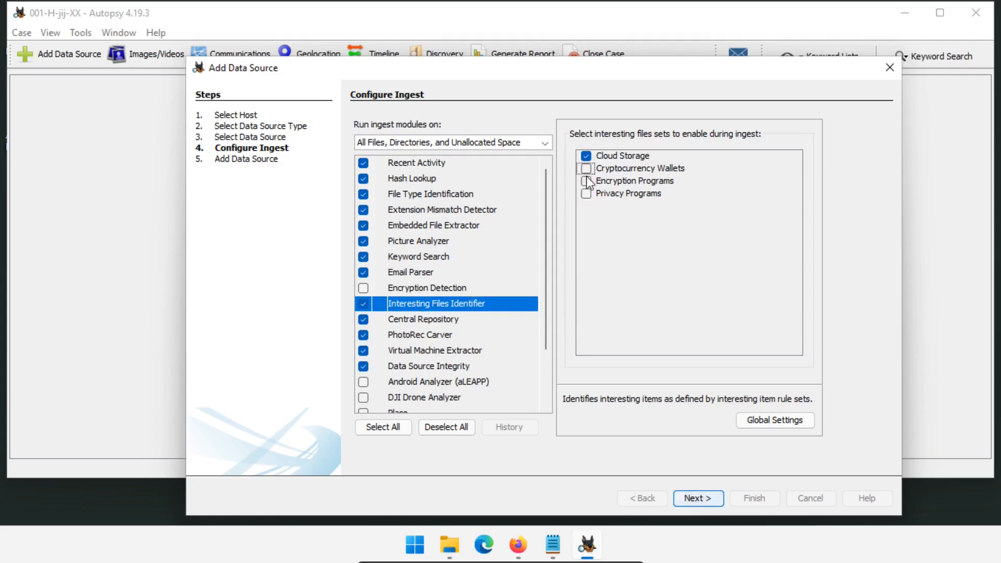
# - Examine the rule sets, including Privacy Programs, in the Interesting Files Identifier's global settings and accept the dialog
pyautogui.click(761, 421)
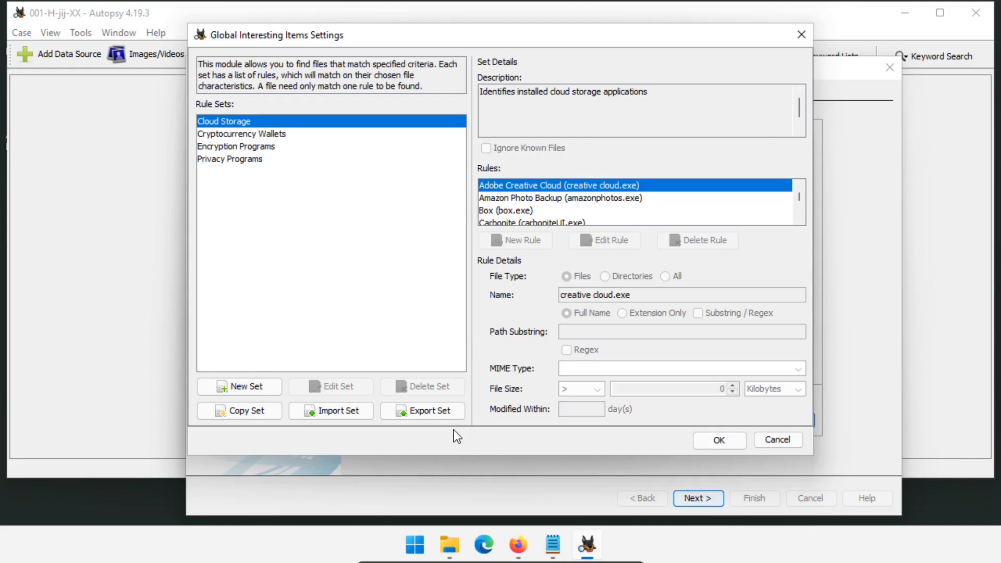
pyautogui.click(263, 199)
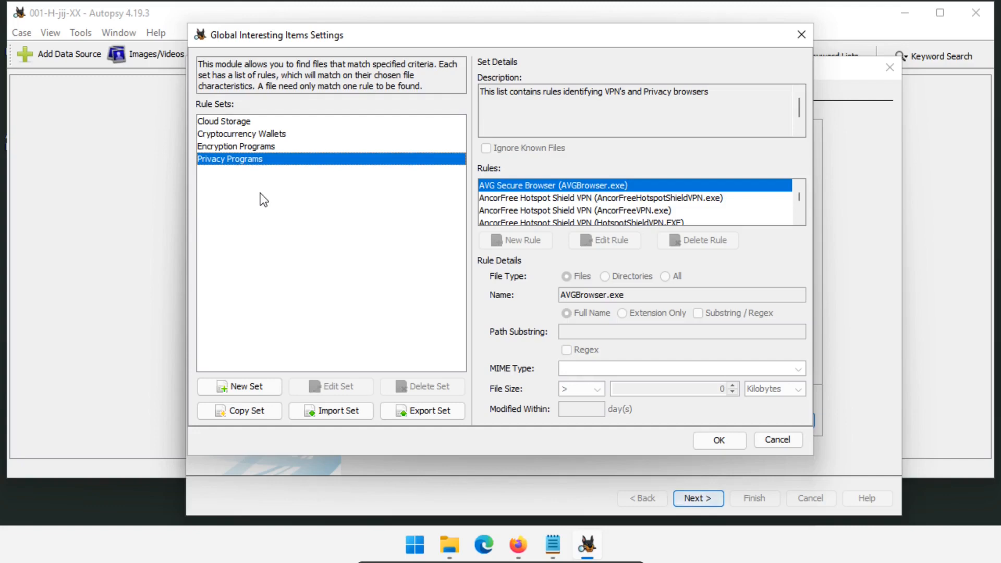
pyautogui.click(719, 441)
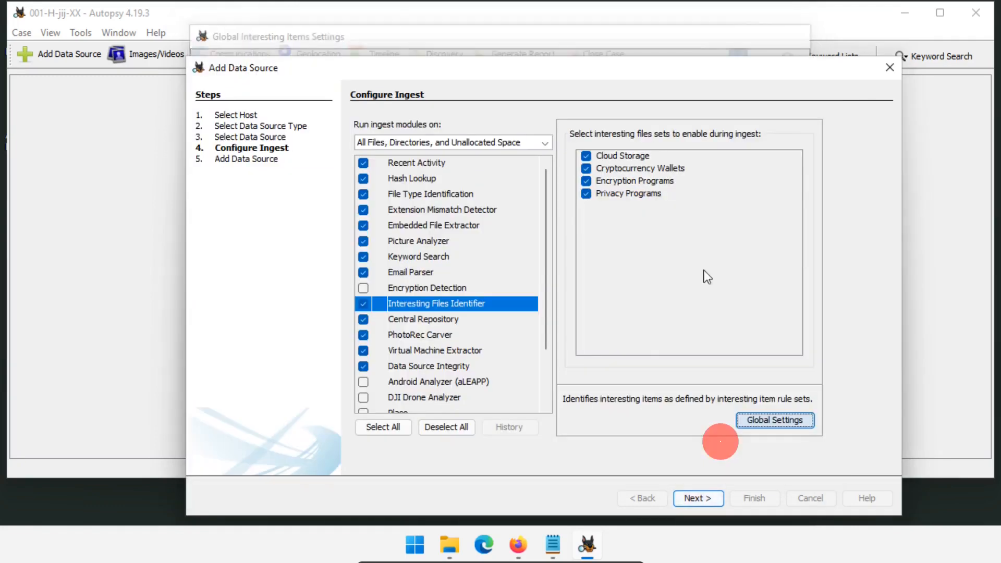
# - Set Central Repository to flag items previously tagged as notable, devices and users seen in other cases, and apps and domains not seen in other cases
pyautogui.click(422, 320)
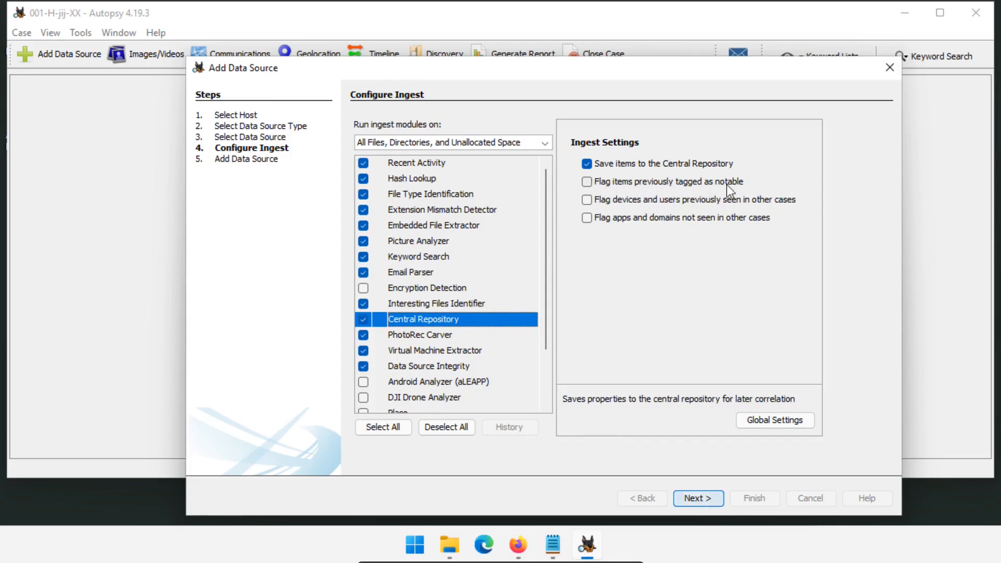
pyautogui.click(595, 184)
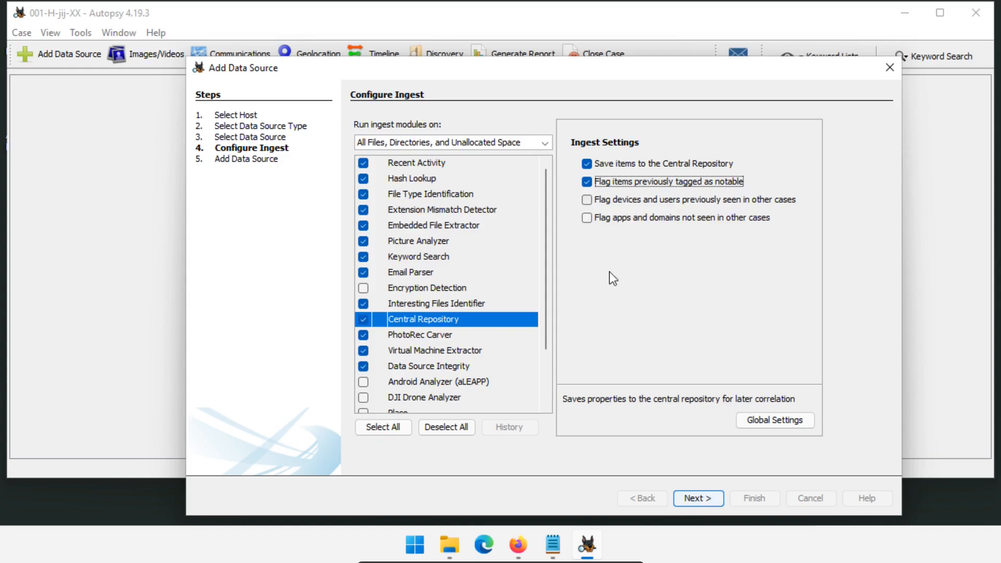
pyautogui.click(587, 199)
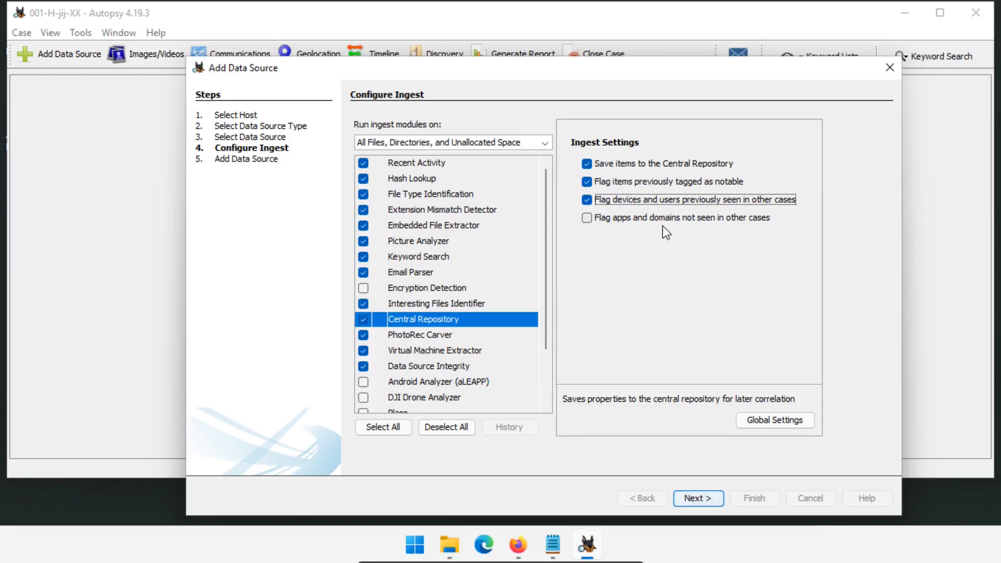
pyautogui.click(585, 218)
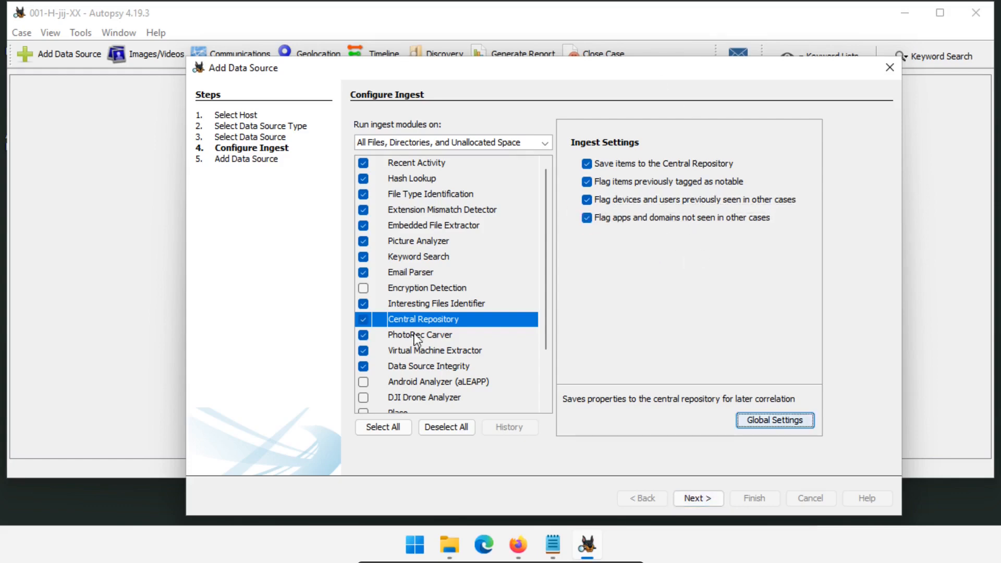
# - Try restricting the PhotoRec Carver module to certain file types
pyautogui.click(415, 338)
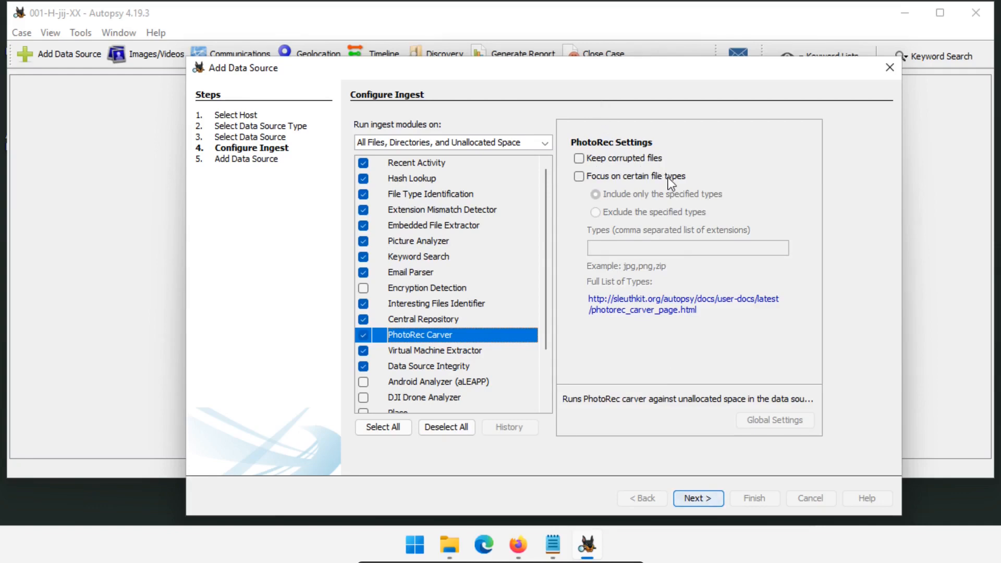
pyautogui.click(580, 178)
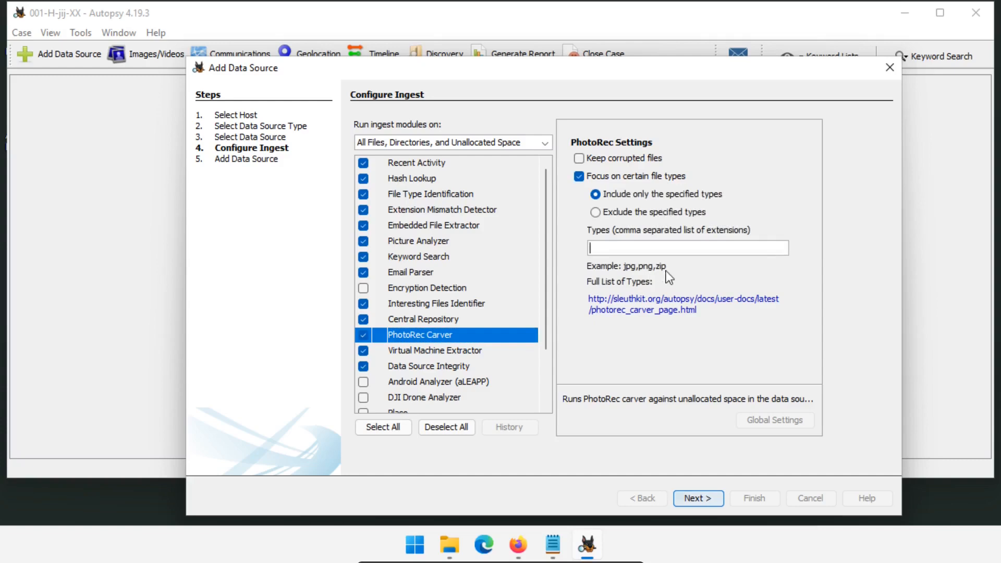
pyautogui.click(615, 179)
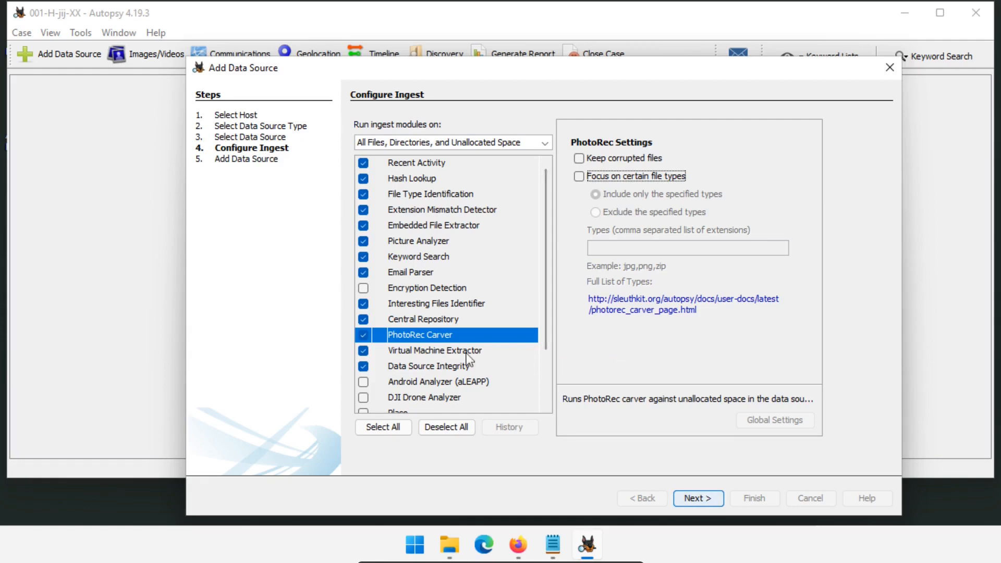
# - Look over the settings of the Virtual Machine Extractor, Data Source Integrity, Android Analyzer (aLEAPP), Plaso and YARA Analyzer modules
pyautogui.click(411, 356)
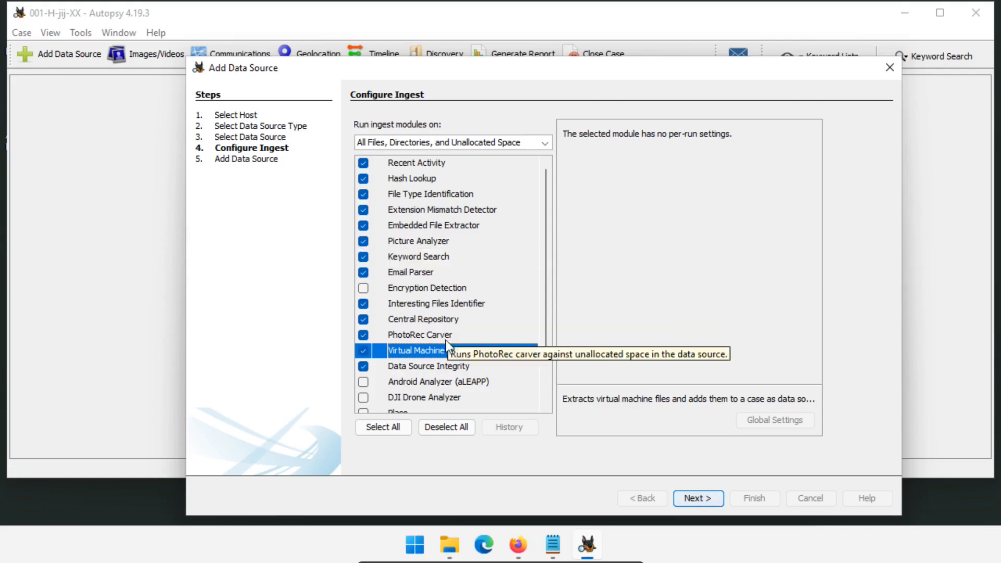
pyautogui.scroll(-3, 376, 296)
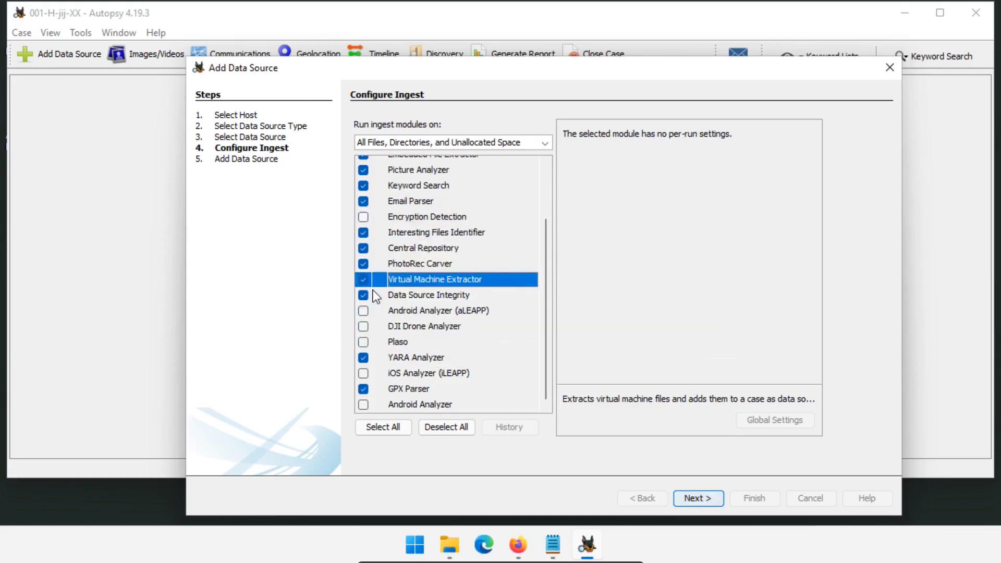
pyautogui.click(418, 296)
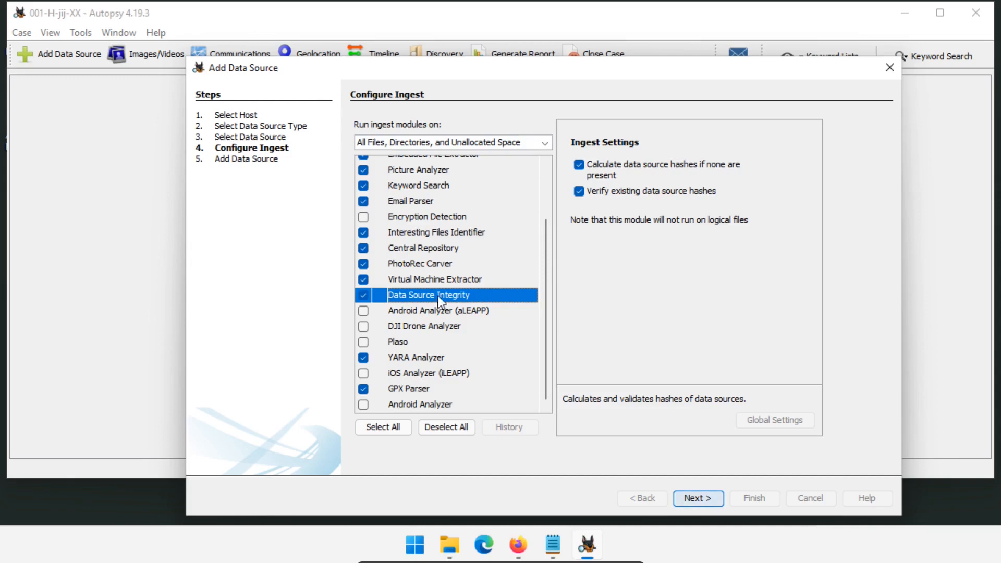
pyautogui.click(451, 311)
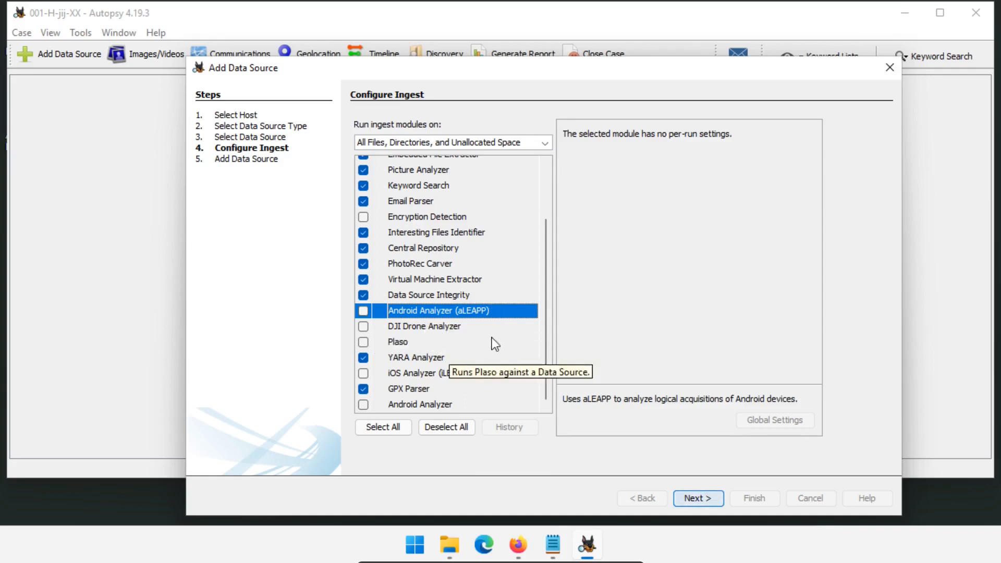
pyautogui.click(402, 341)
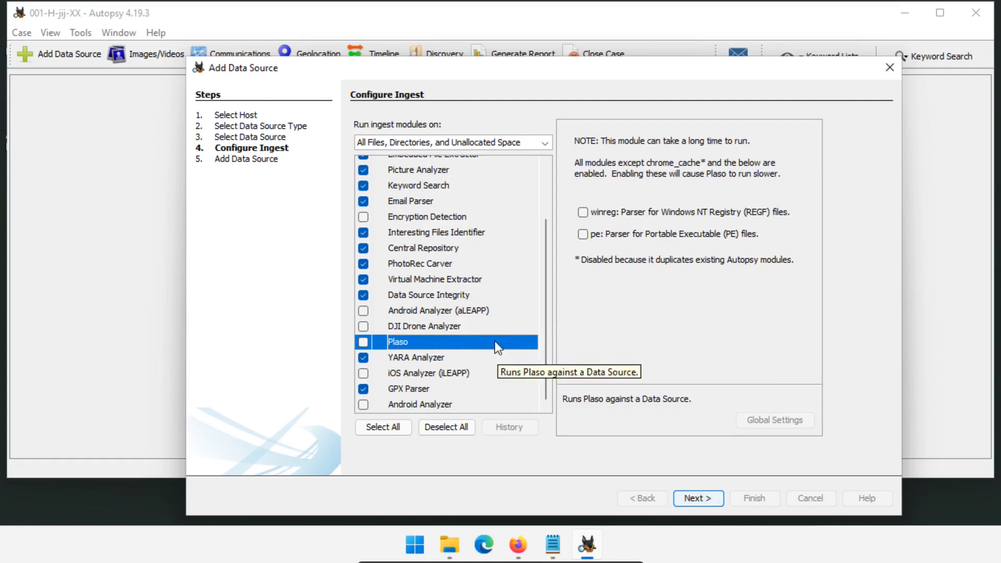
pyautogui.click(423, 357)
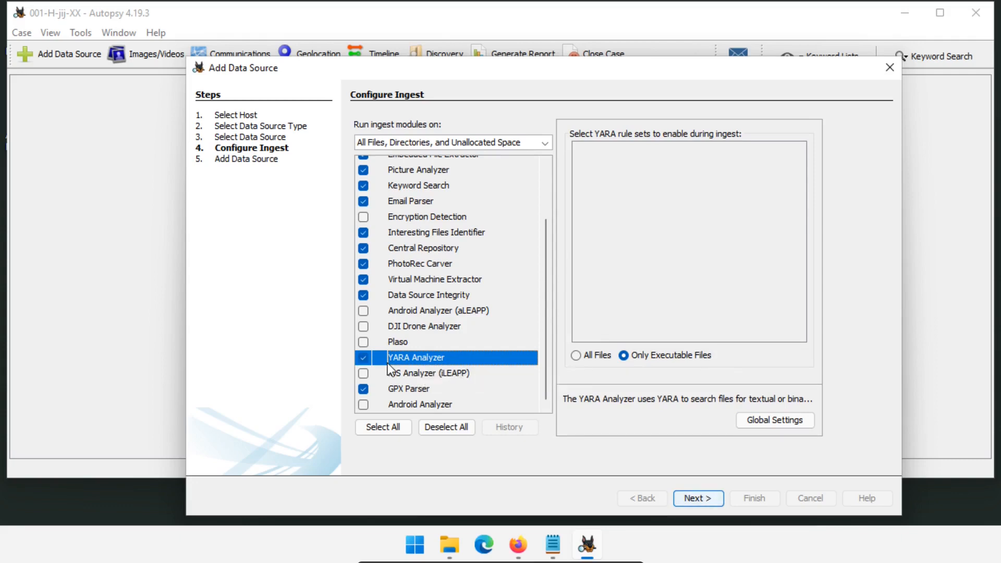
# - Look over the iOS Analyzer (iLEAPP), GPX Parser and Android Analyzer modules and review the whole ingest module selection
pyautogui.scroll(2, 392, 198)
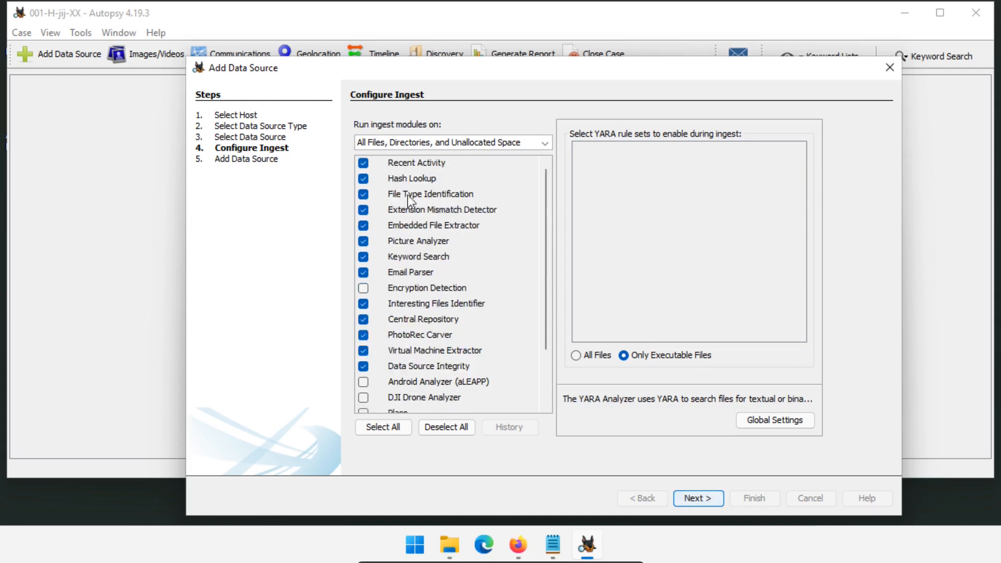
pyautogui.scroll(-2, 406, 361)
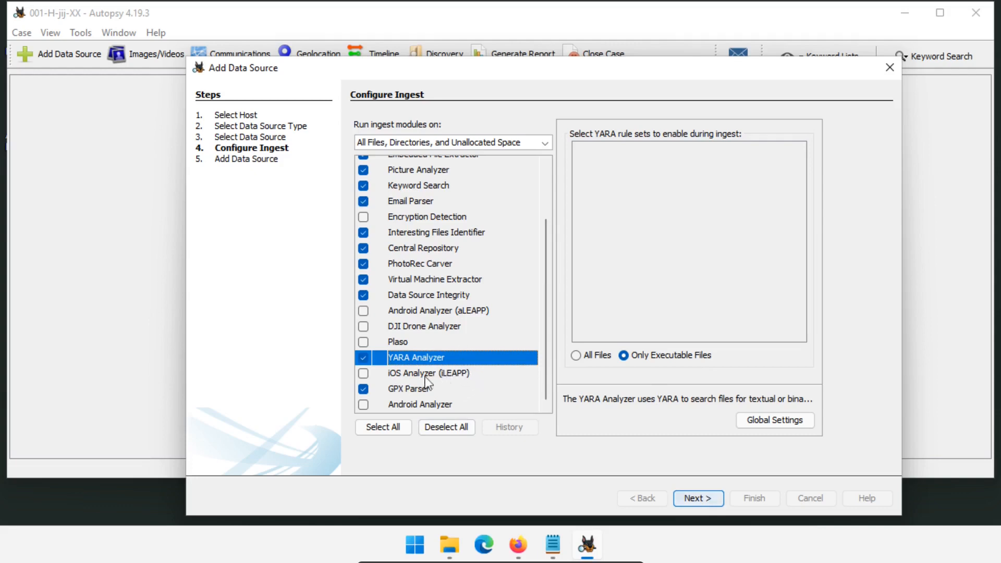
pyautogui.click(401, 374)
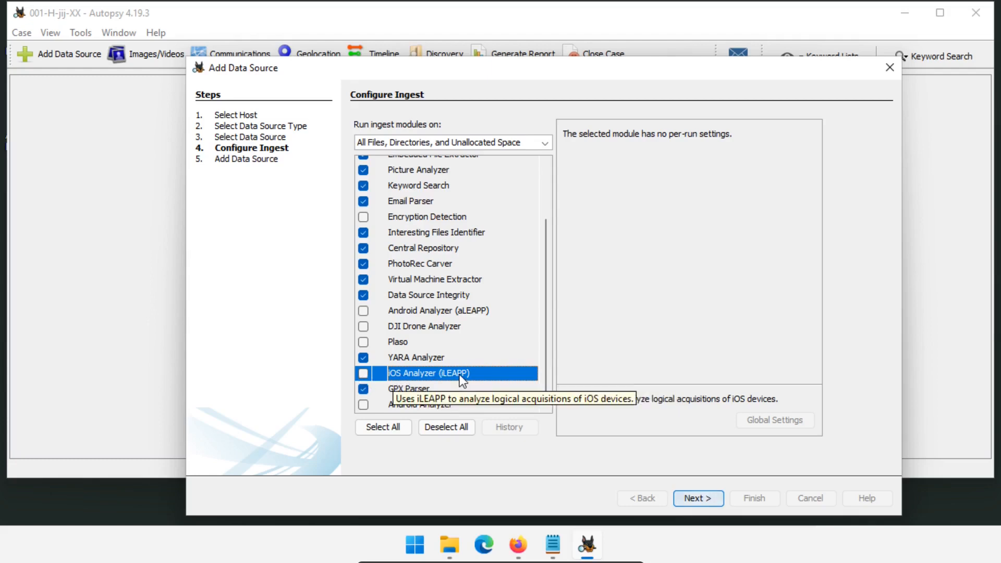
pyautogui.click(435, 394)
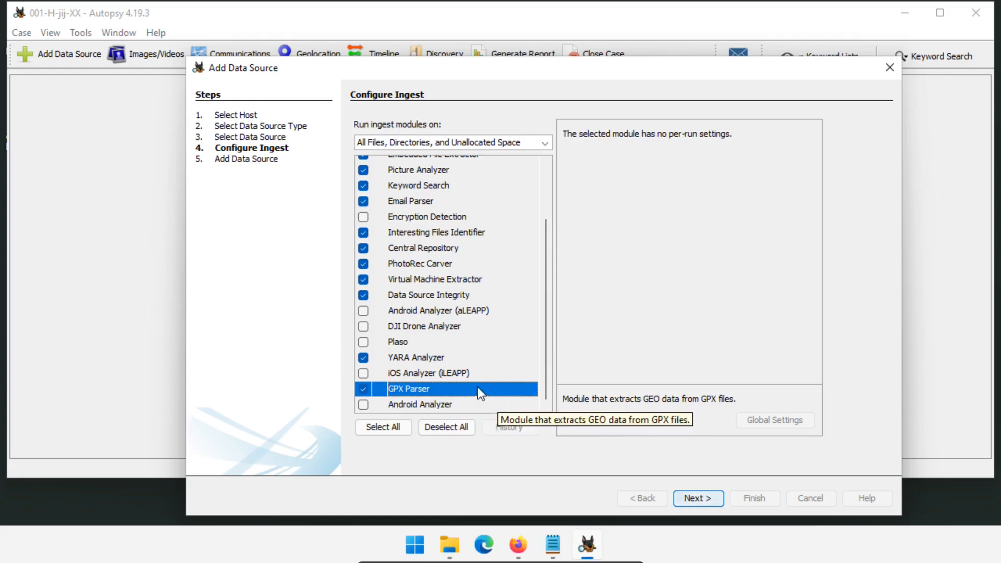
pyautogui.click(445, 405)
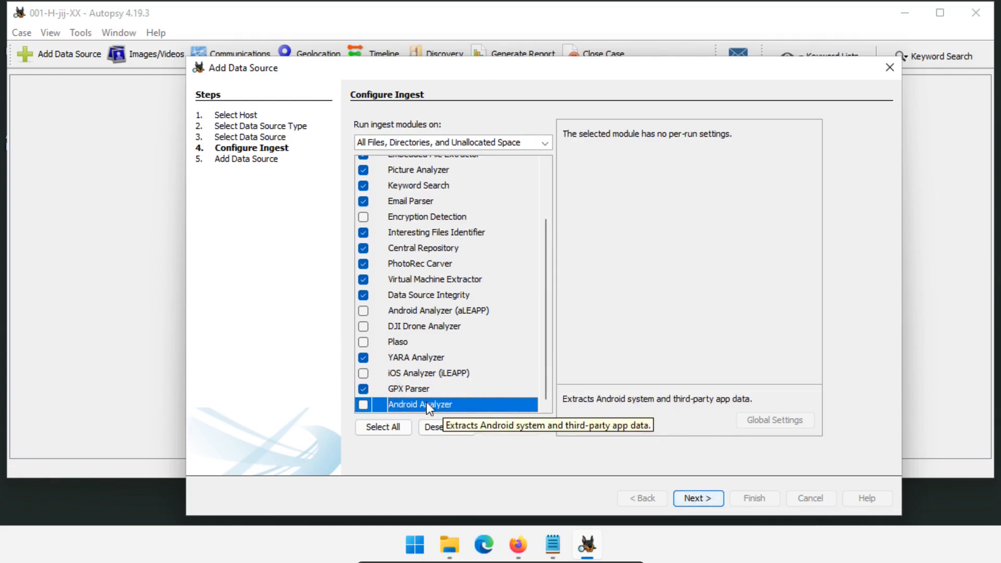
pyautogui.scroll(2, 505, 385)
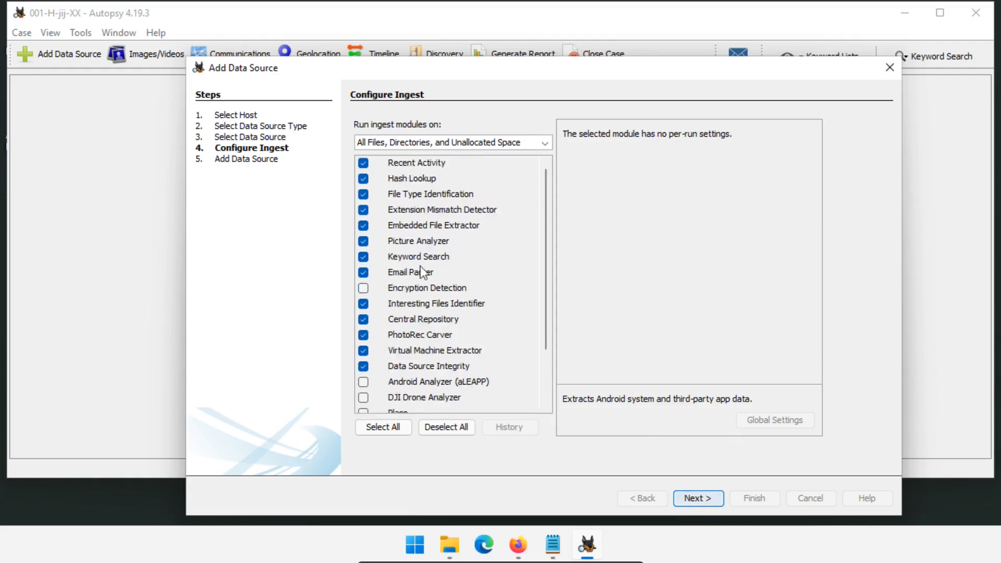
pyautogui.scroll(-2, 429, 310)
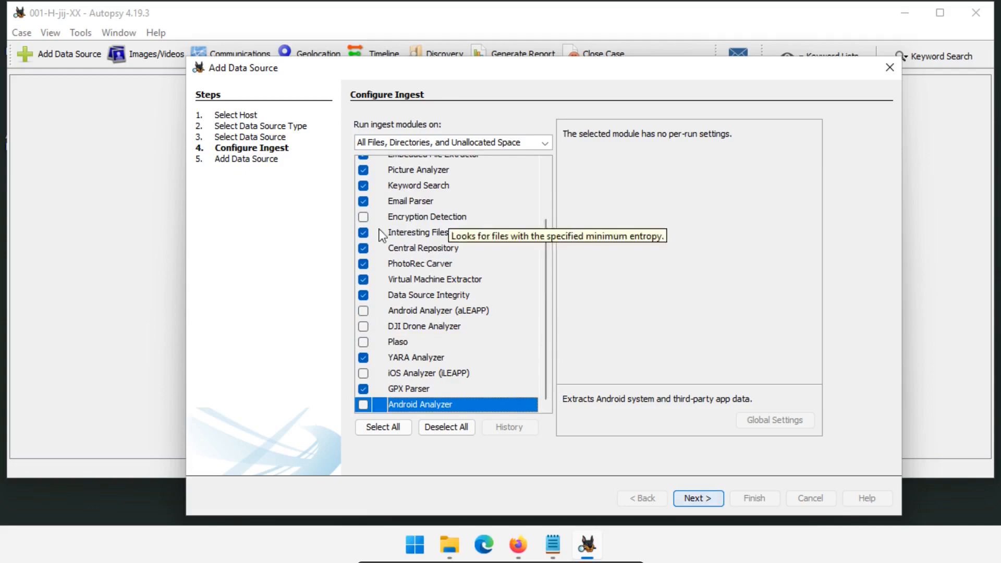
pyautogui.scroll(2, 418, 302)
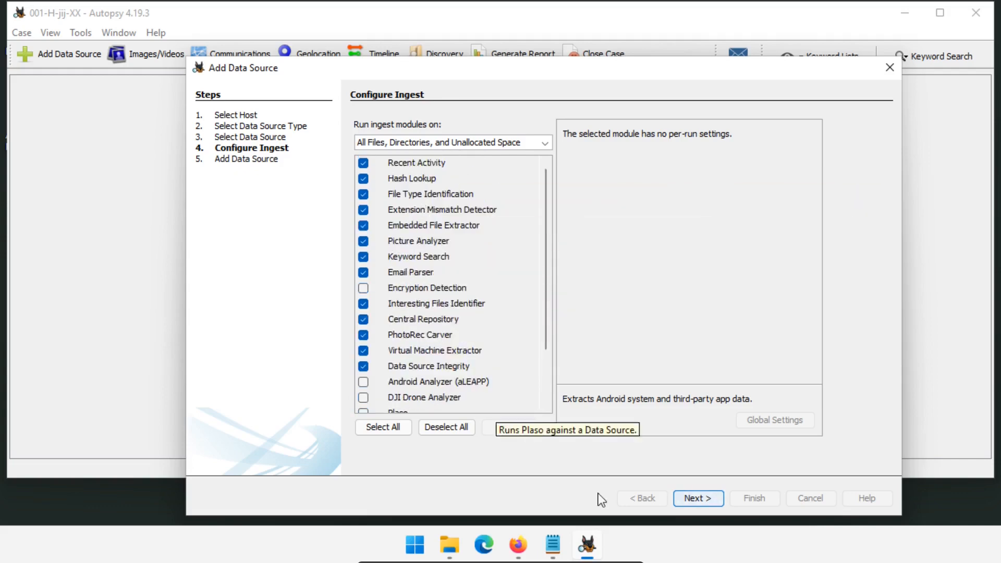
pyautogui.scroll(-2, 492, 252)
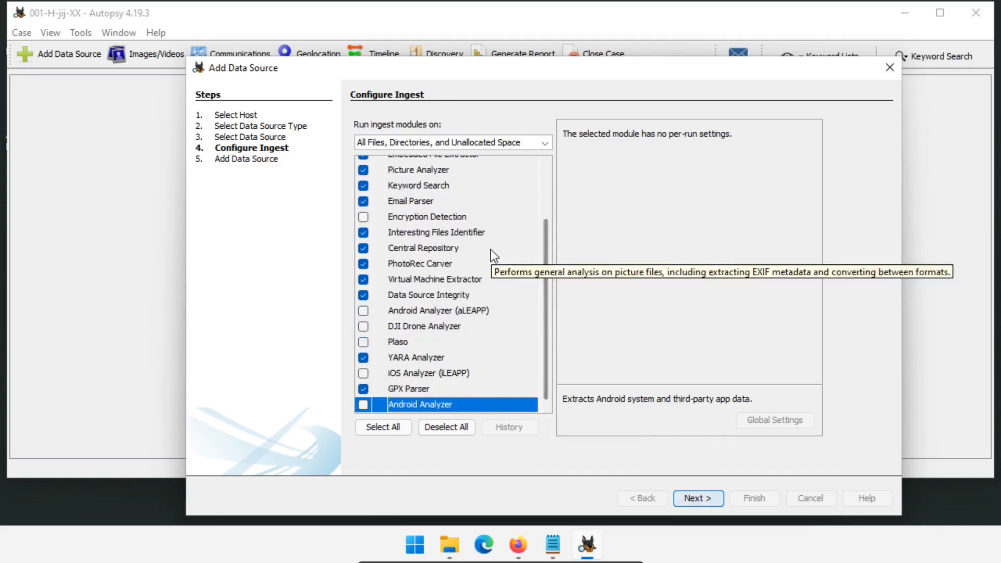
# - Accept the ingest configuration, let the data source be added to the case, and finish the wizard
pyautogui.click(707, 500)
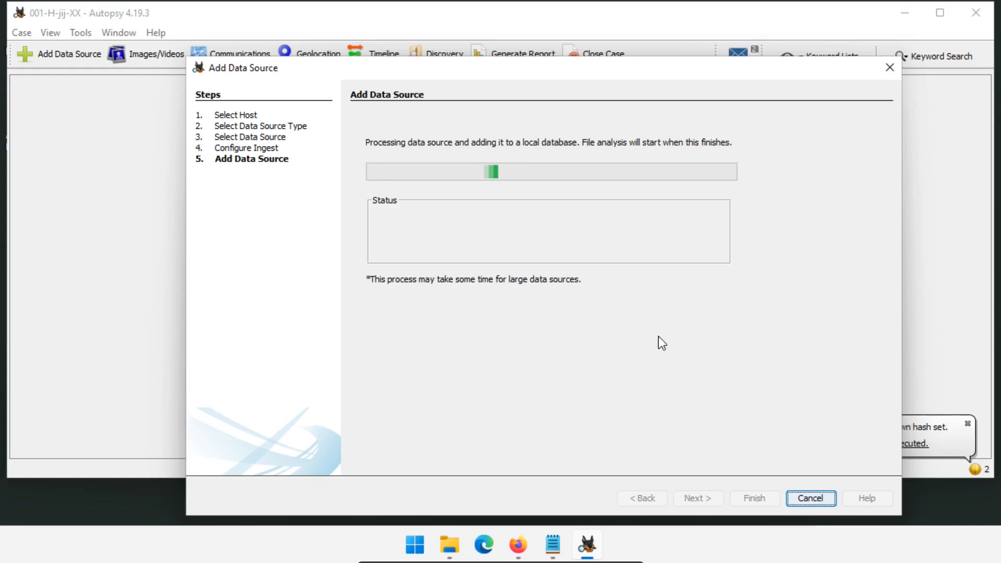
pyautogui.moveTo(789, 63); pyautogui.dragTo(612, 42)
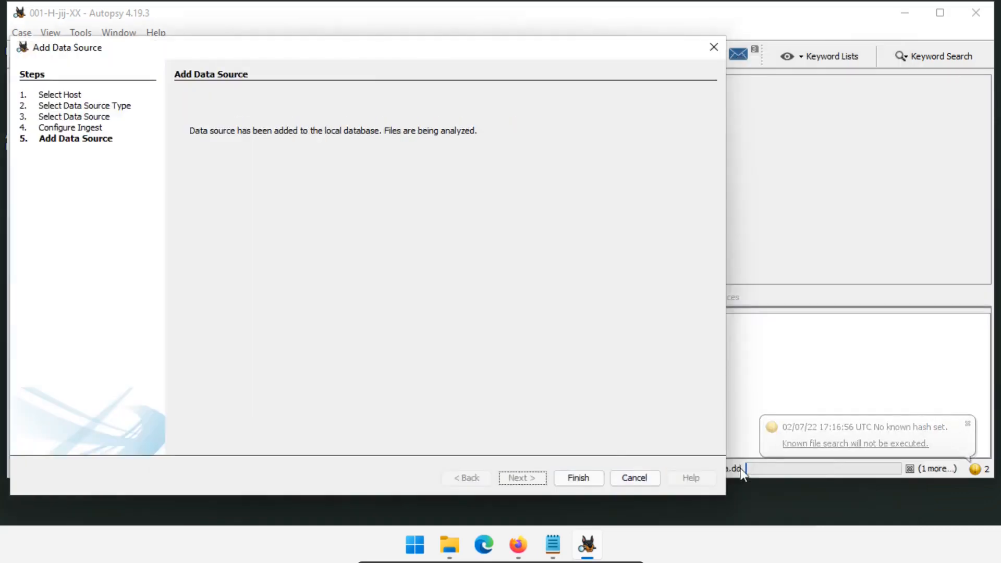
pyautogui.click(578, 478)
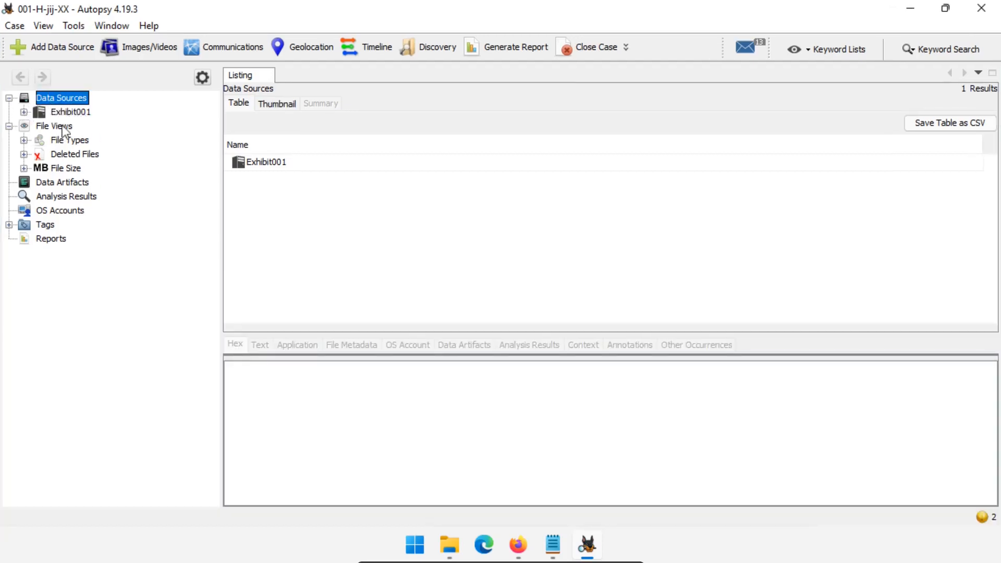
# - Expand the Exhibit001 host and list the contents of its SuspectData.dd image
pyautogui.click(23, 113)
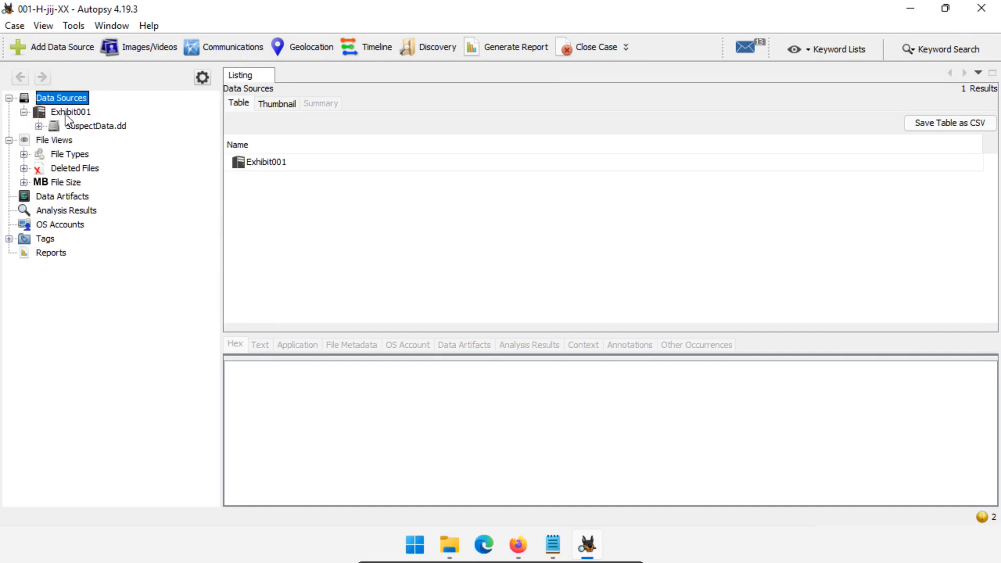
pyautogui.click(88, 111)
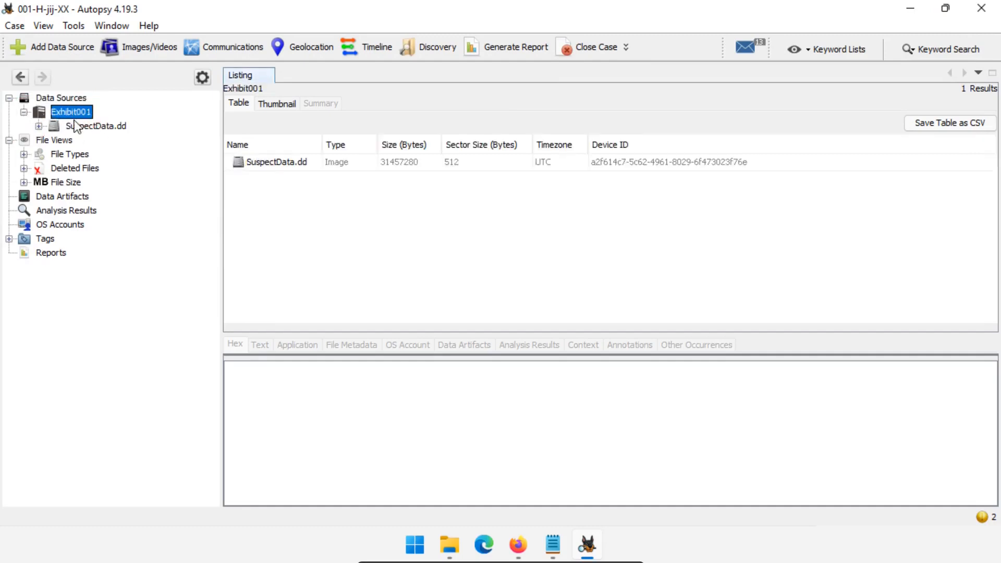
pyautogui.click(108, 125)
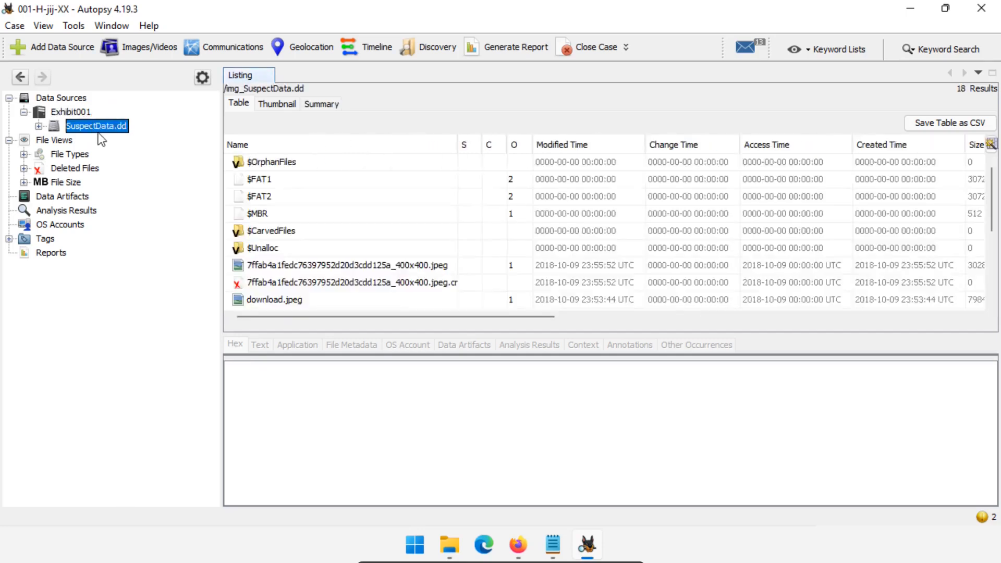
pyautogui.click(39, 126)
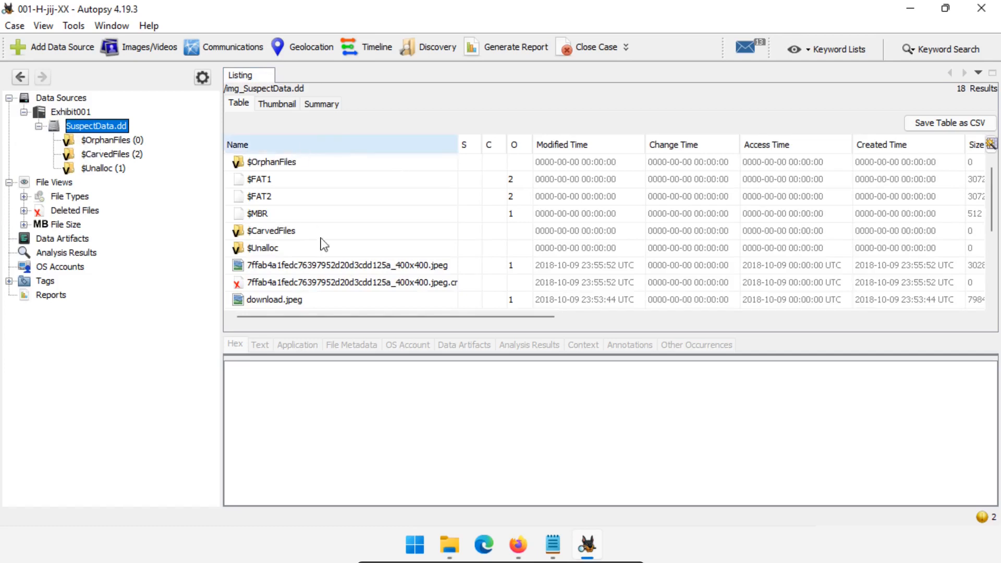
# - Look through the SuspectData.dd file listing, including the size, flags, hash, MIME type, extension and location columns
pyautogui.scroll(-2, 369, 241)
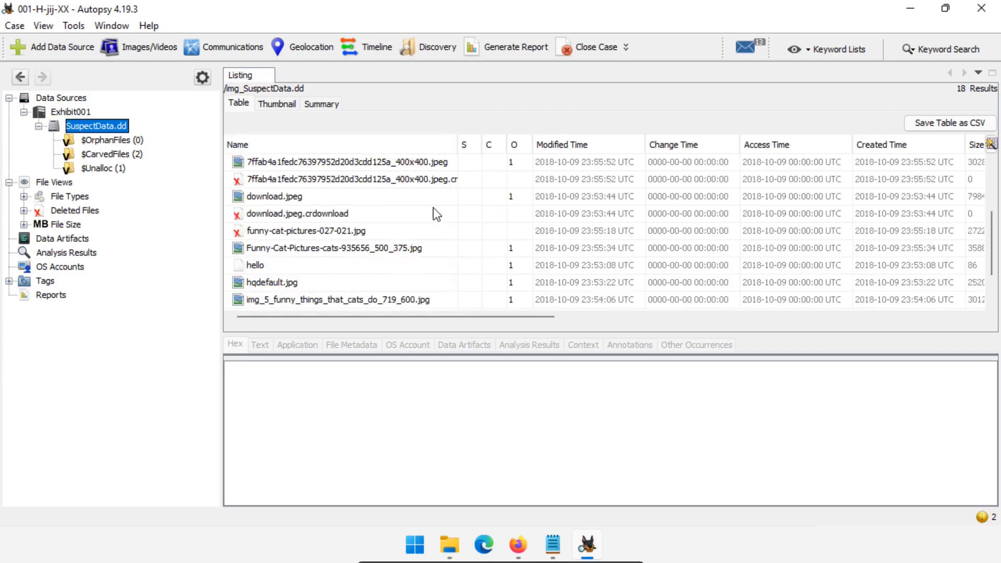
pyautogui.scroll(2, 521, 255)
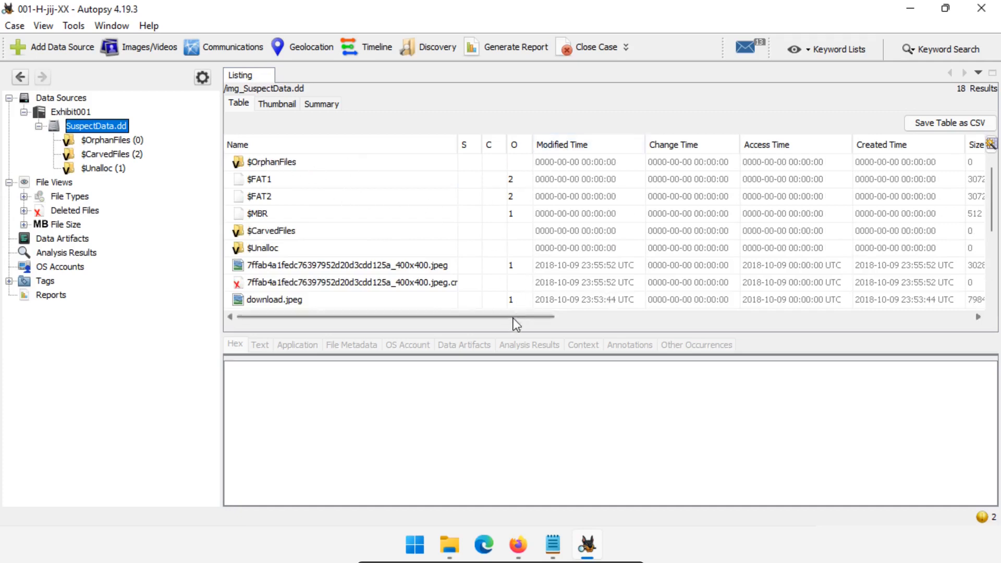
pyautogui.moveTo(514, 319); pyautogui.dragTo(786, 318)
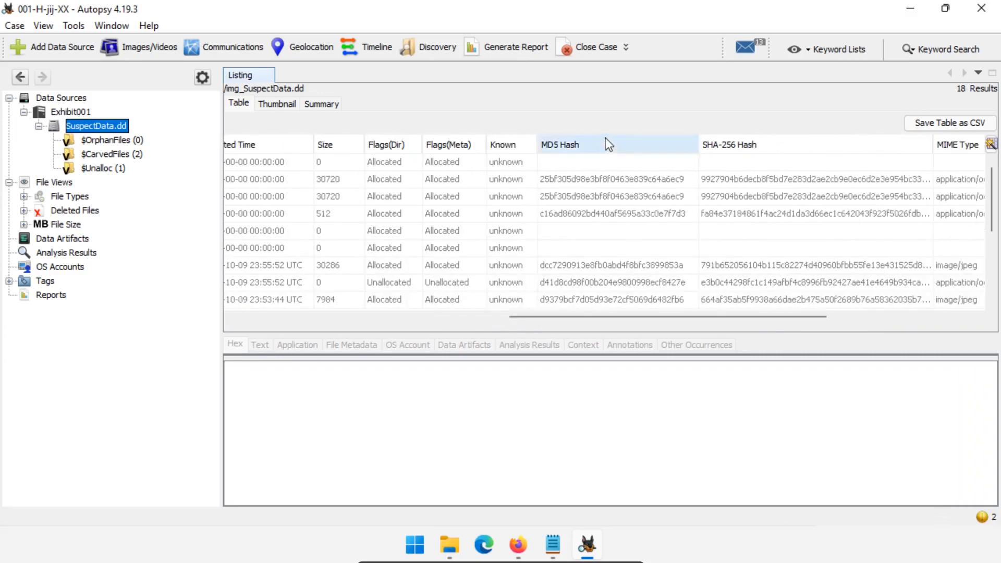
pyautogui.moveTo(824, 318); pyautogui.dragTo(980, 320)
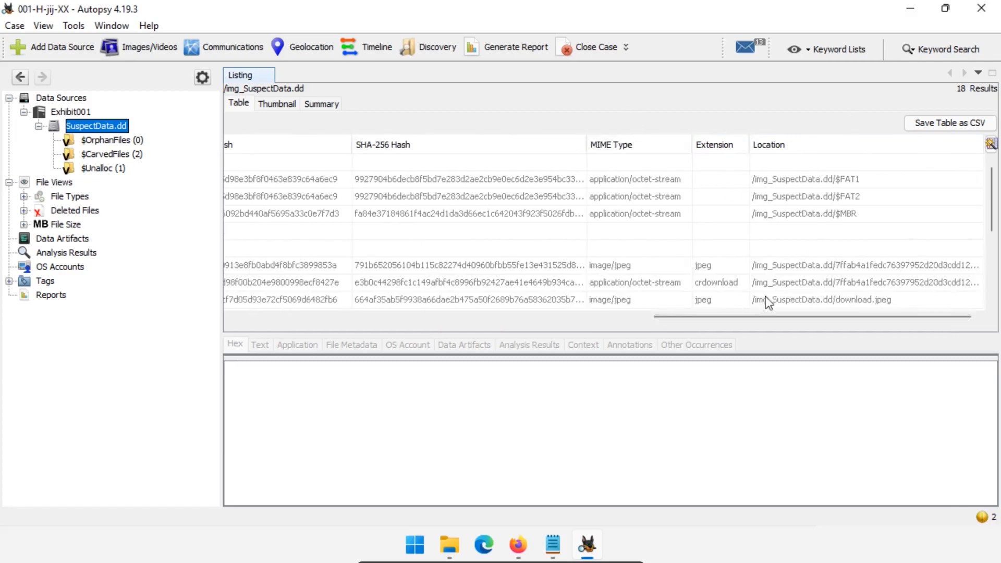
pyautogui.moveTo(805, 316); pyautogui.dragTo(388, 316)
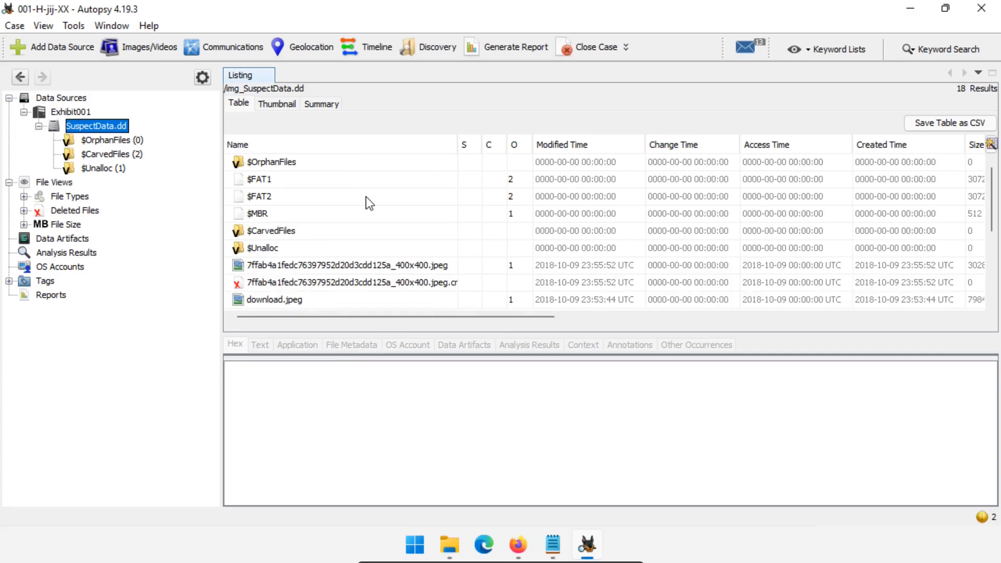
# - Examine the hex content of 7ffab4a1fedc76397952d20d3cdd125a_400x400.jpeg and open the file in HxD
pyautogui.click(260, 265)
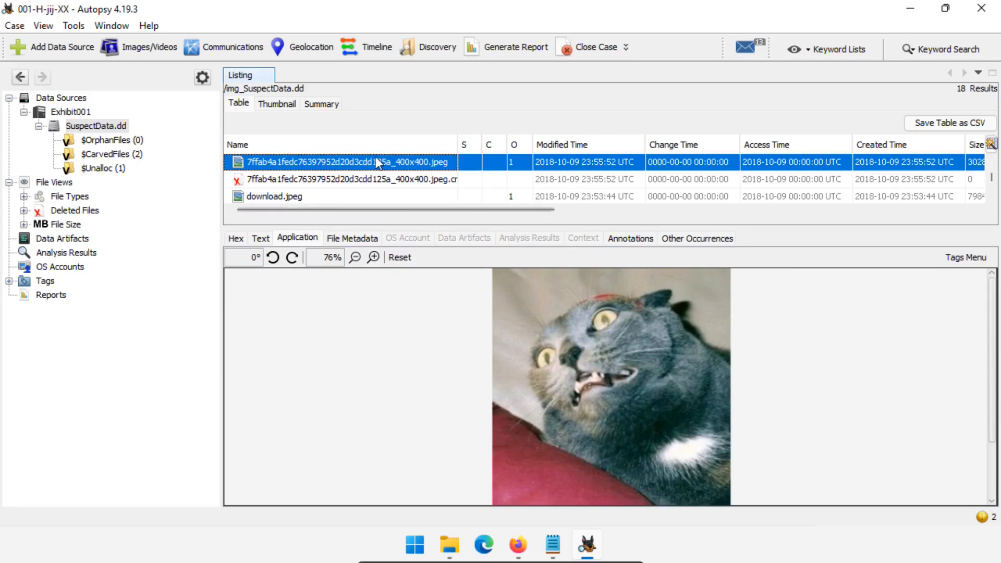
pyautogui.click(236, 238)
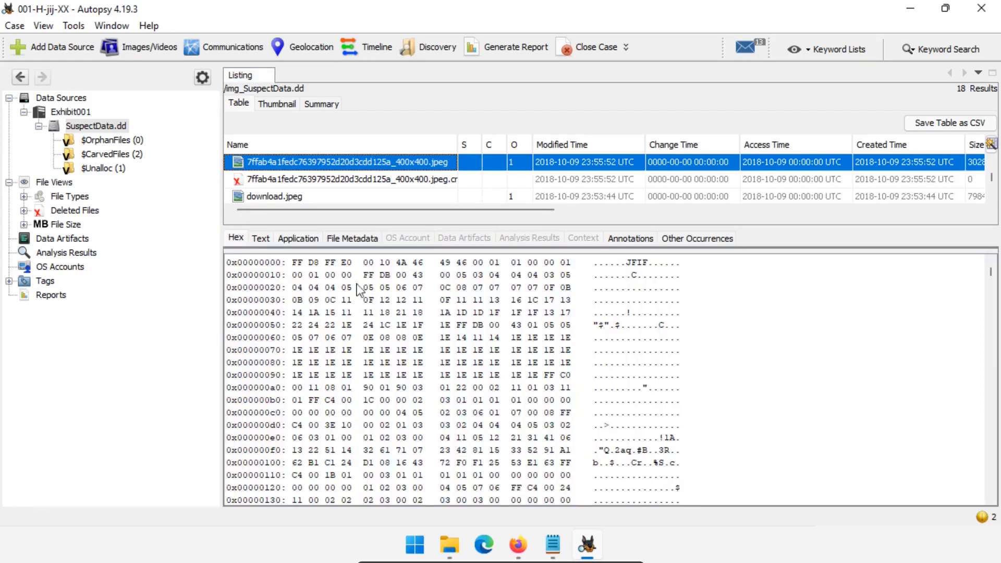
pyautogui.moveTo(291, 262); pyautogui.dragTo(550, 272)
pyautogui.click(627, 347)
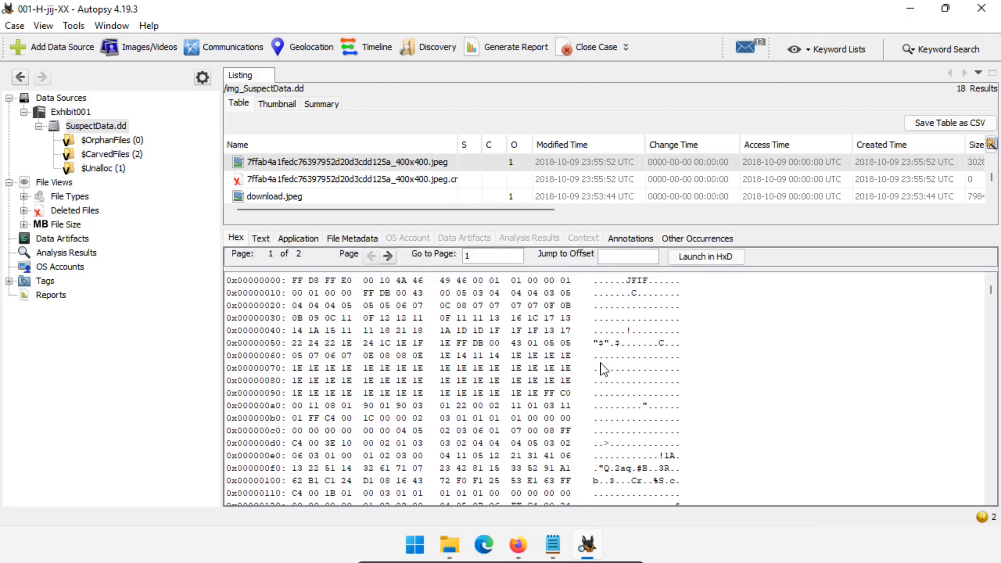
pyautogui.click(707, 257)
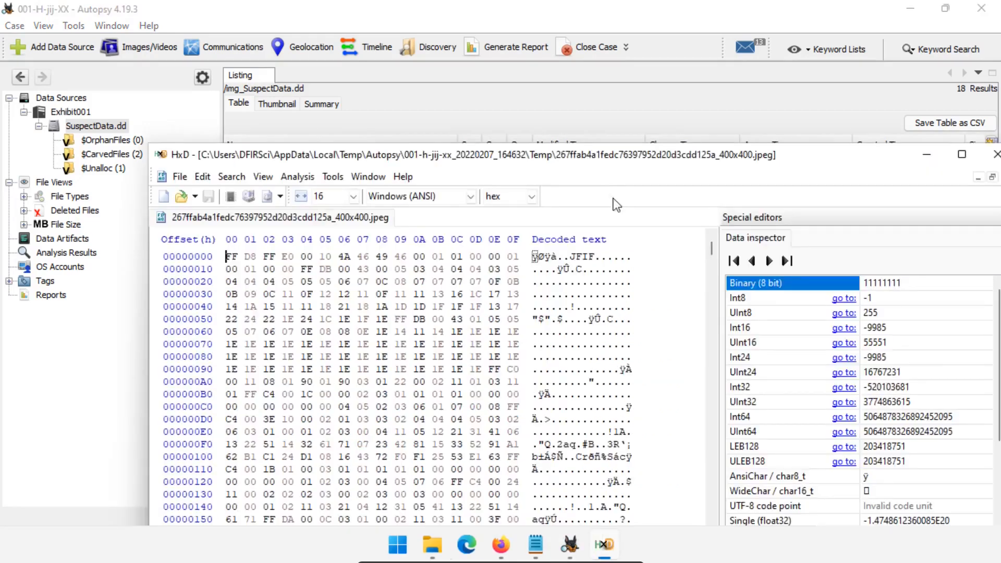
pyautogui.moveTo(590, 156); pyautogui.dragTo(506, 53)
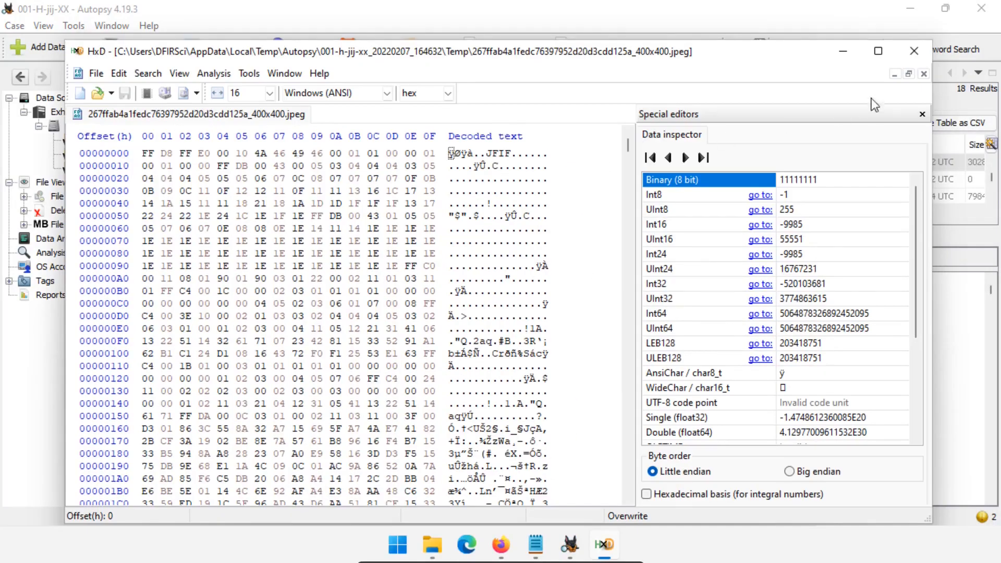
# - Close HxD and look through the extracted strings of the selected 400x400 JPEG in Autopsy
pyautogui.click(914, 51)
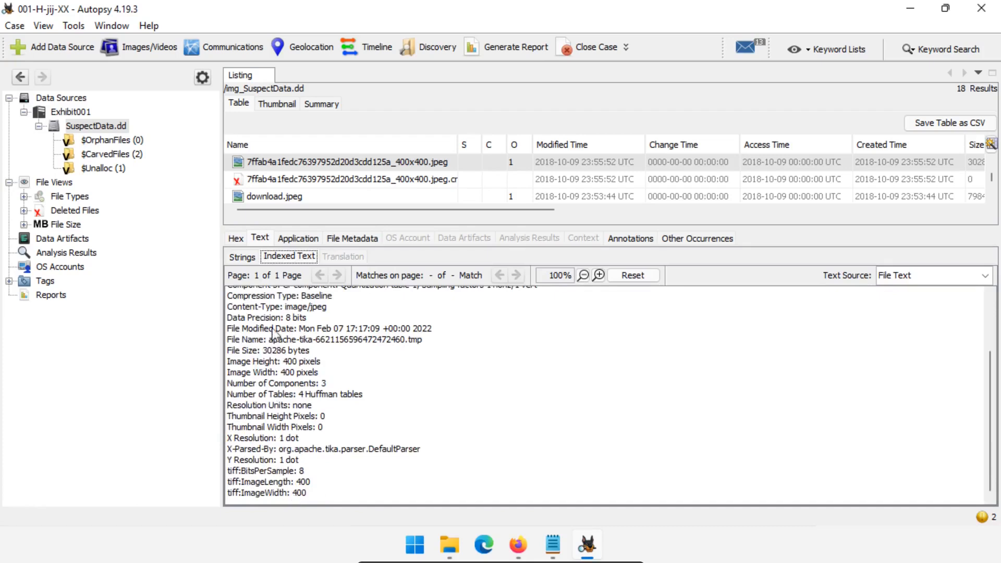
pyautogui.click(249, 258)
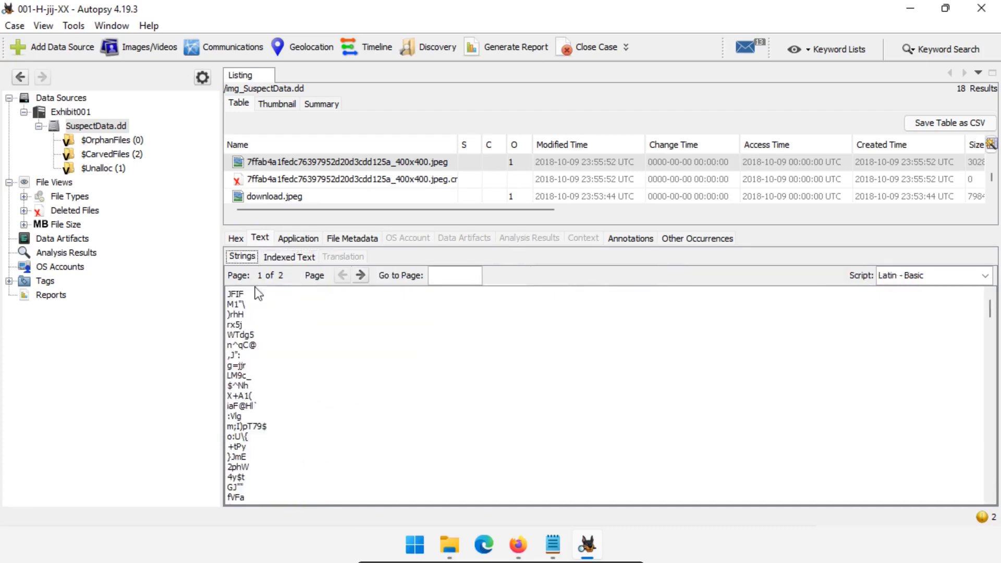
pyautogui.scroll(-15, 270, 432)
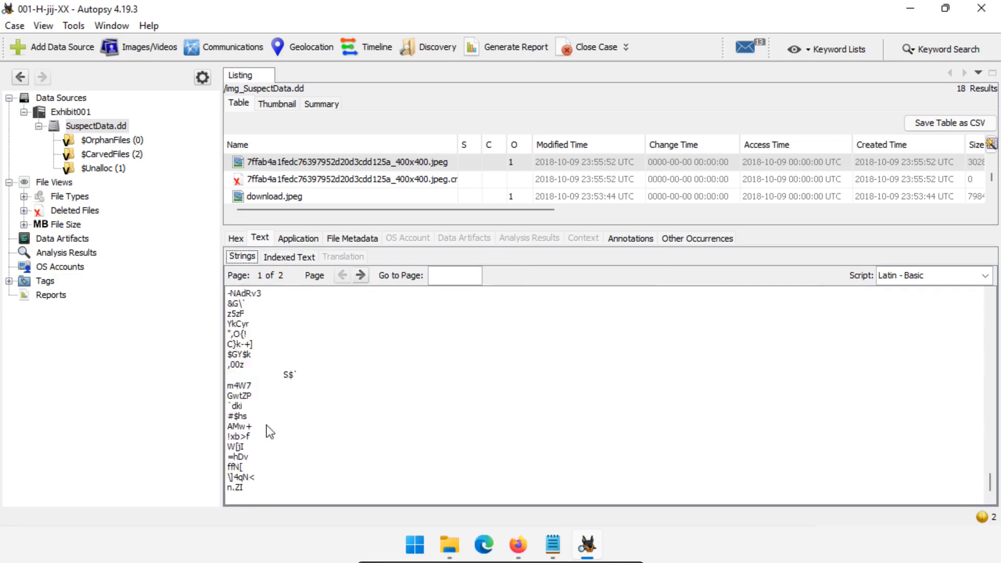
pyautogui.scroll(5, 279, 429)
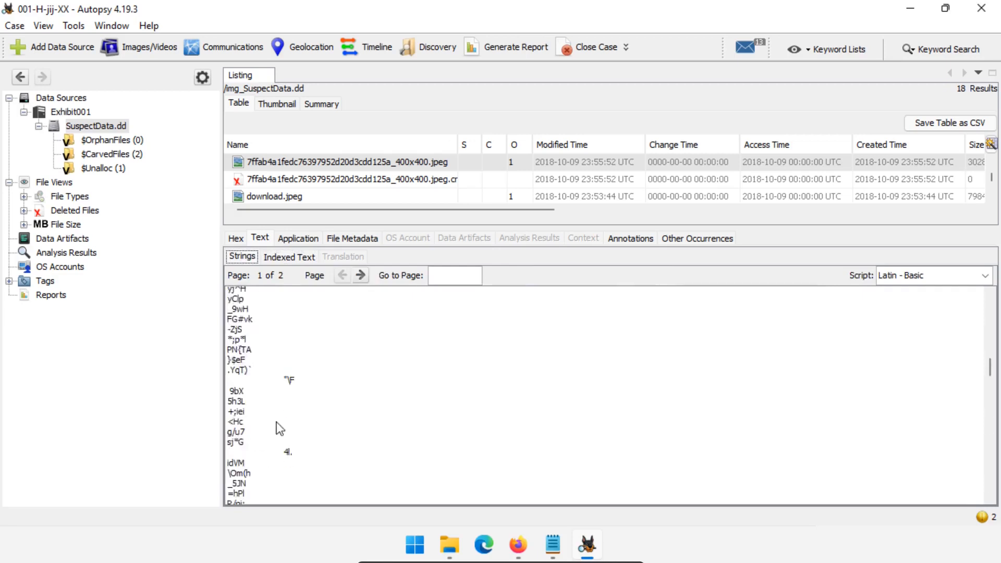
pyautogui.scroll(3, 279, 430)
# - Review the selected JPEG's file metadata, including its modified time, and its other occurrences in the central repository
pyautogui.click(353, 238)
pyautogui.moveTo(237, 356); pyautogui.dragTo(406, 362)
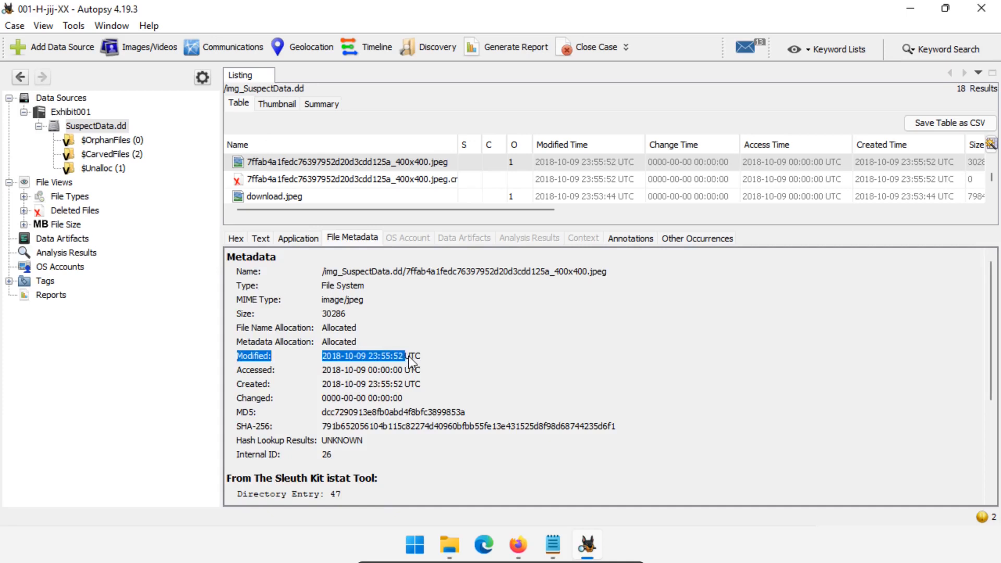
pyautogui.click(420, 355)
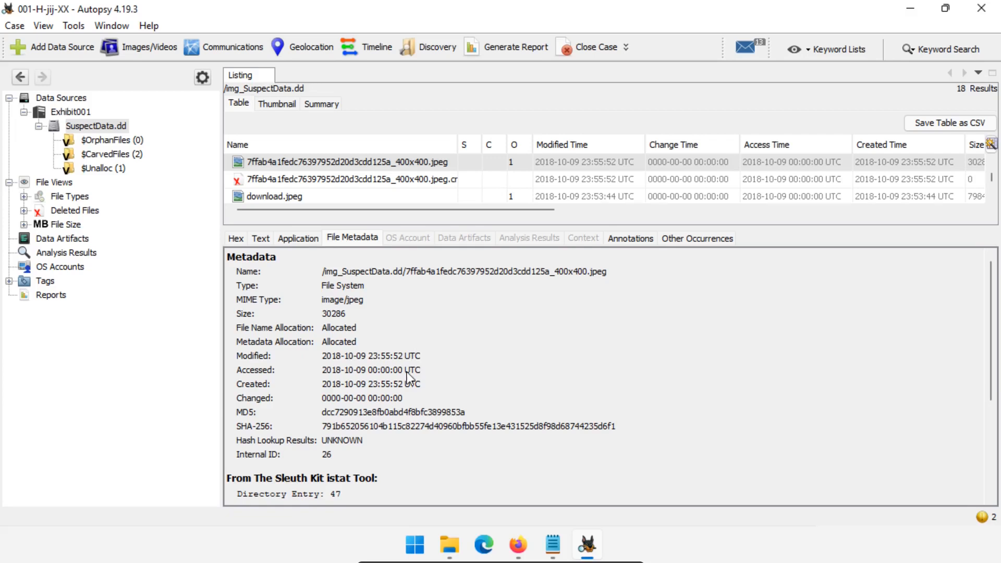
pyautogui.click(698, 237)
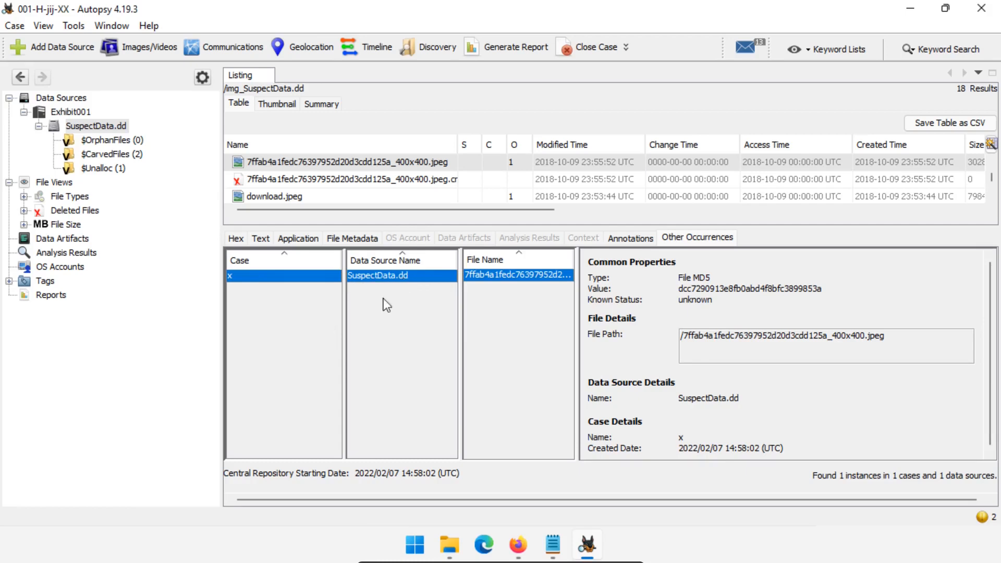
pyautogui.click(509, 278)
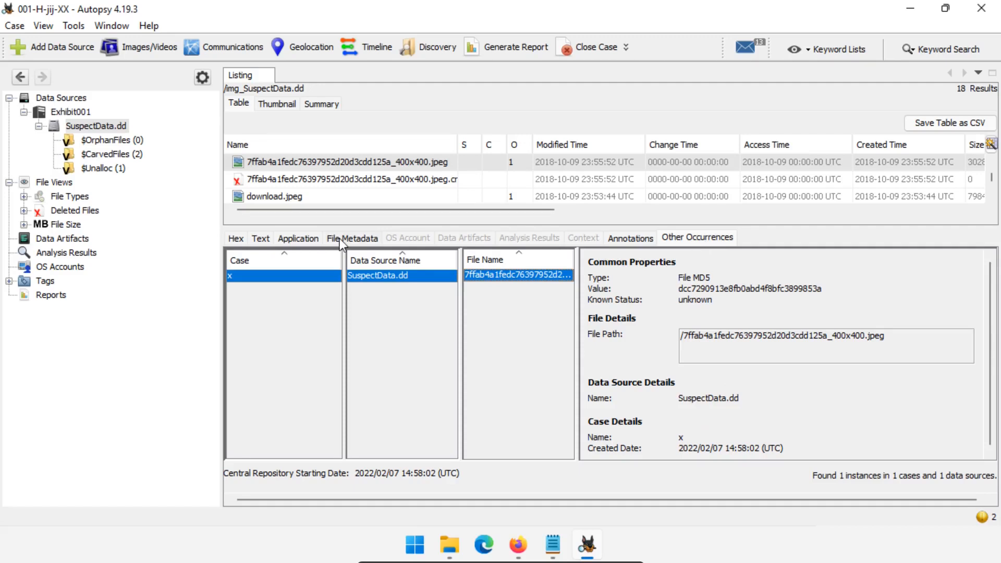
# - Preview the selected JPEG as a picture and enlarge the file listing area above it
pyautogui.click(298, 237)
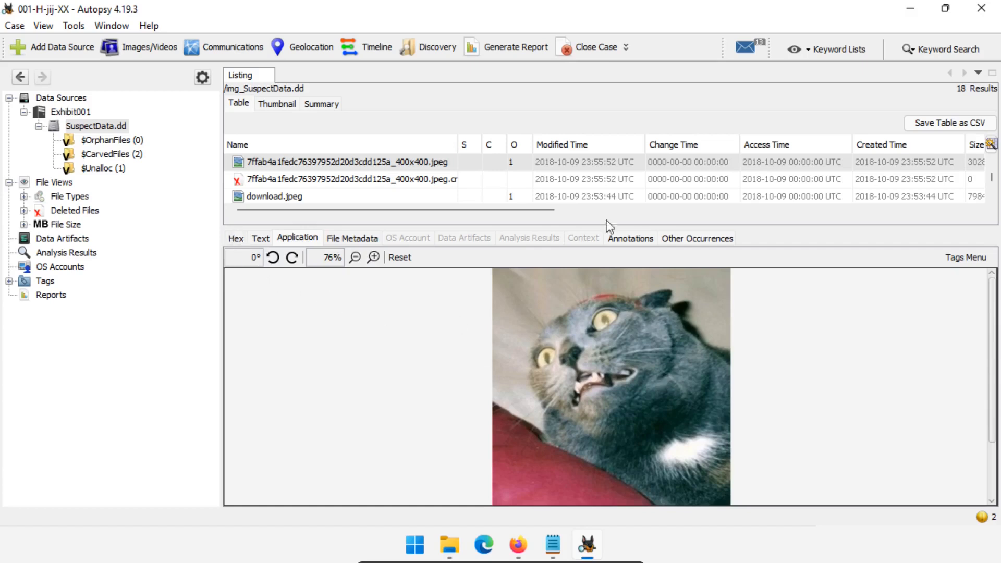
pyautogui.moveTo(606, 226); pyautogui.dragTo(607, 304)
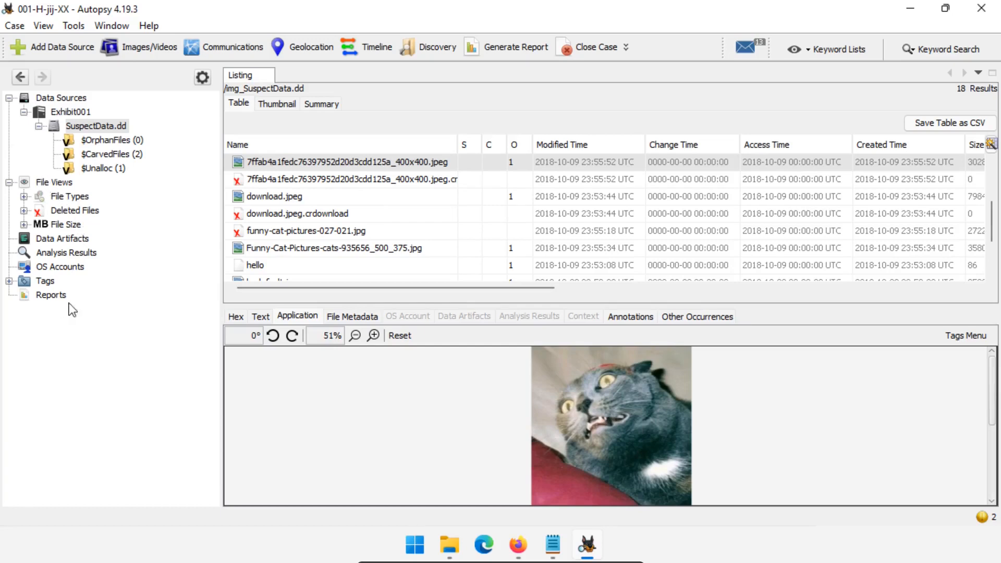
# - Browse the file types by extension in File Views, checking the Images, Documents and Executable categories
pyautogui.click(54, 182)
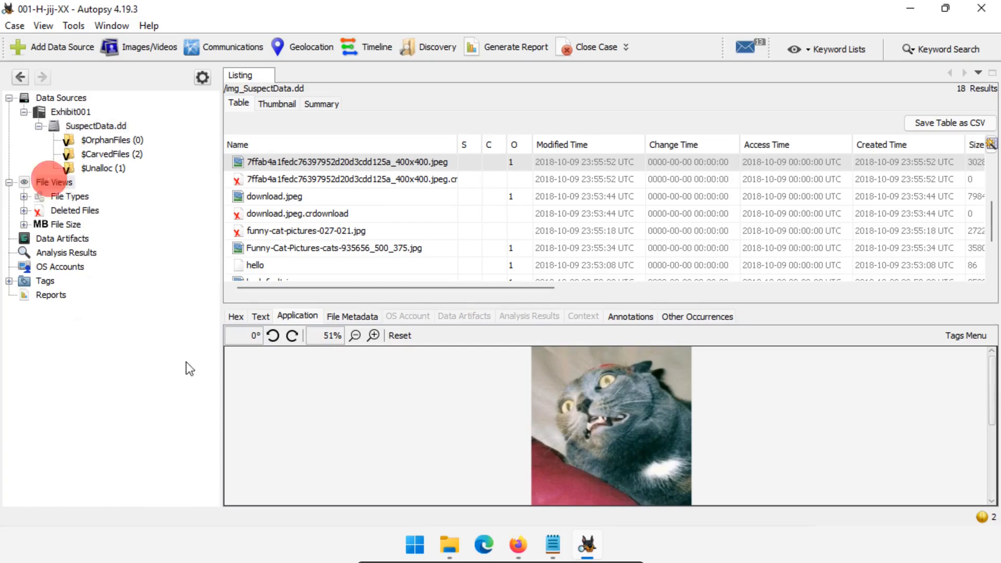
pyautogui.click(24, 196)
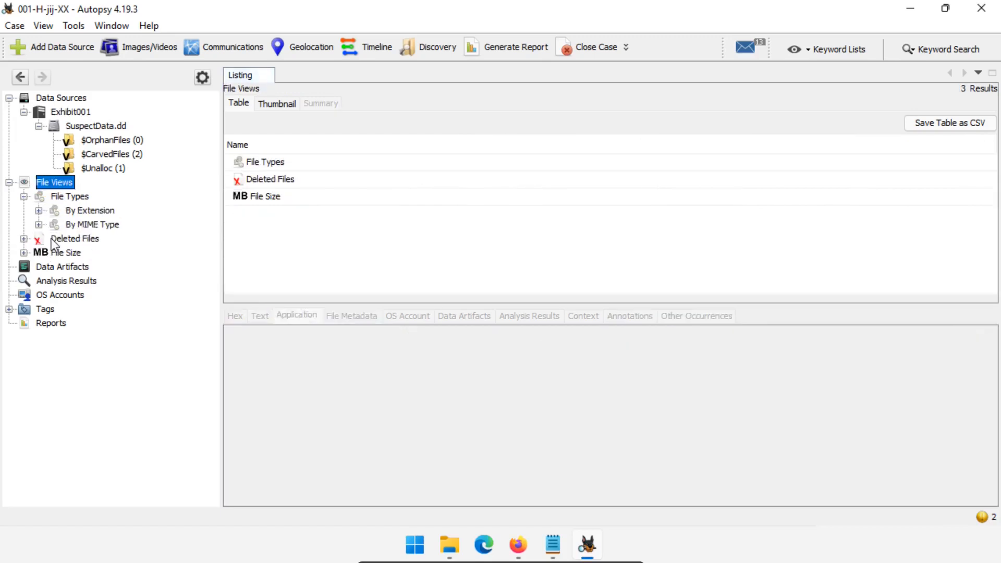
pyautogui.click(38, 211)
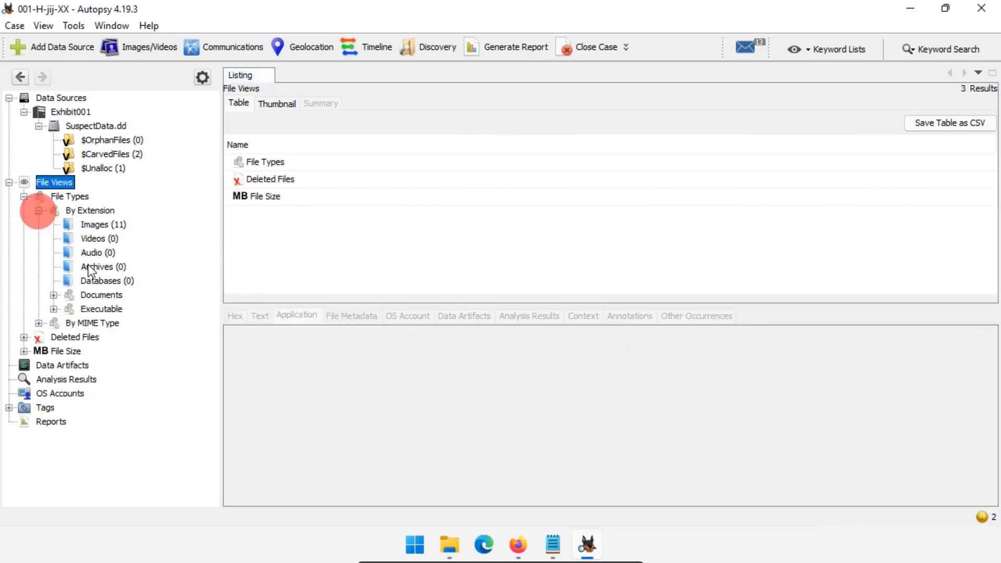
pyautogui.click(95, 225)
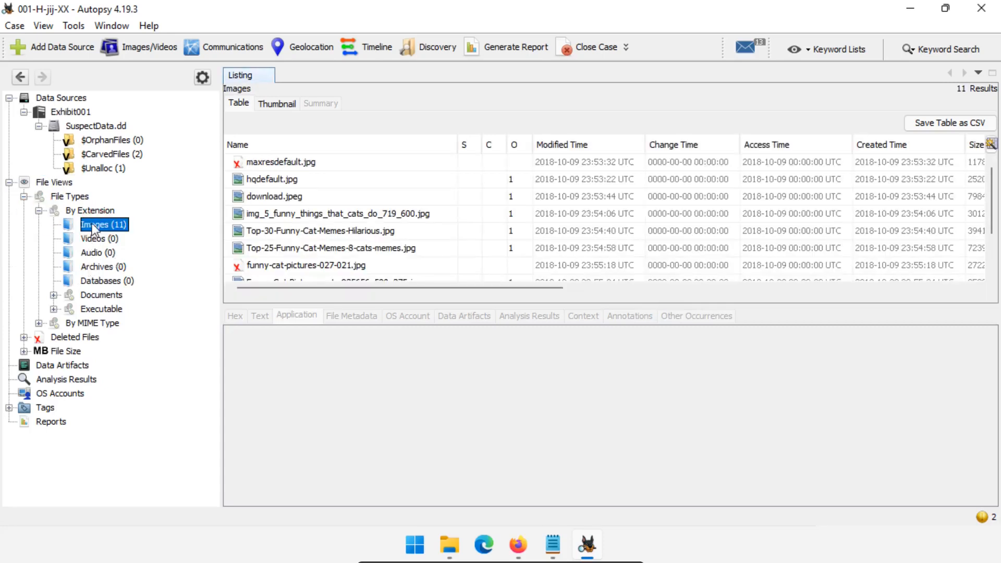
pyautogui.click(53, 296)
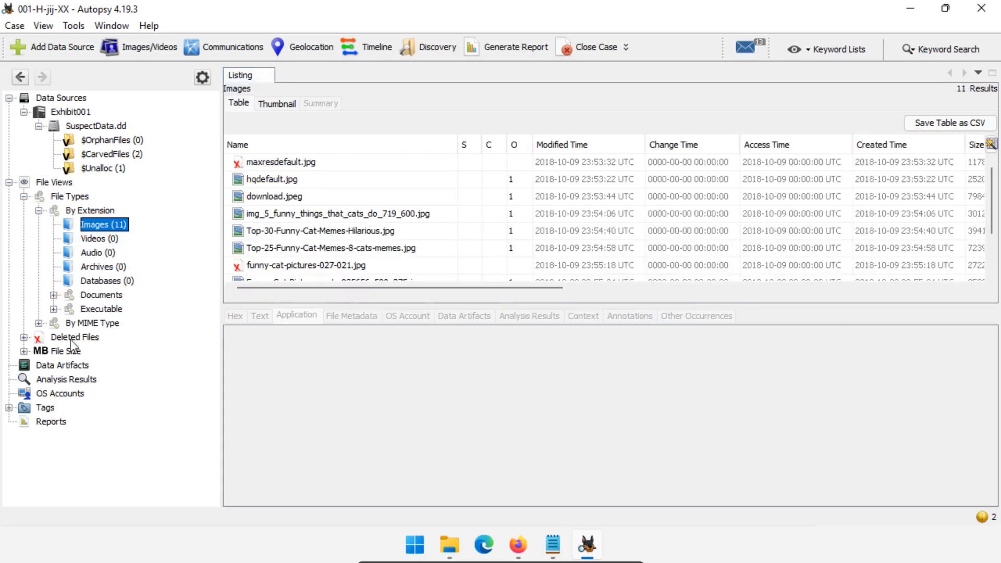
pyautogui.click(53, 295)
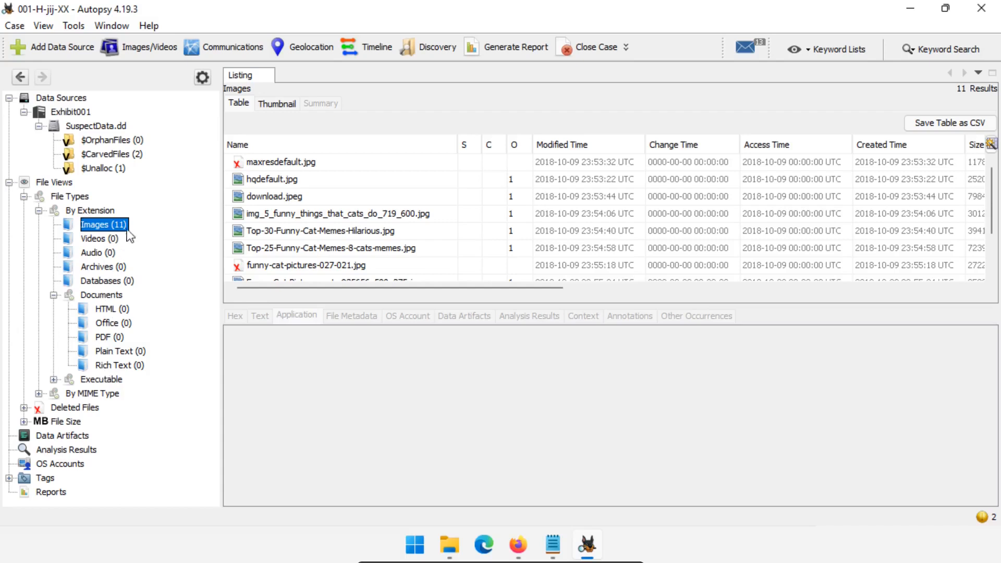
pyautogui.click(99, 379)
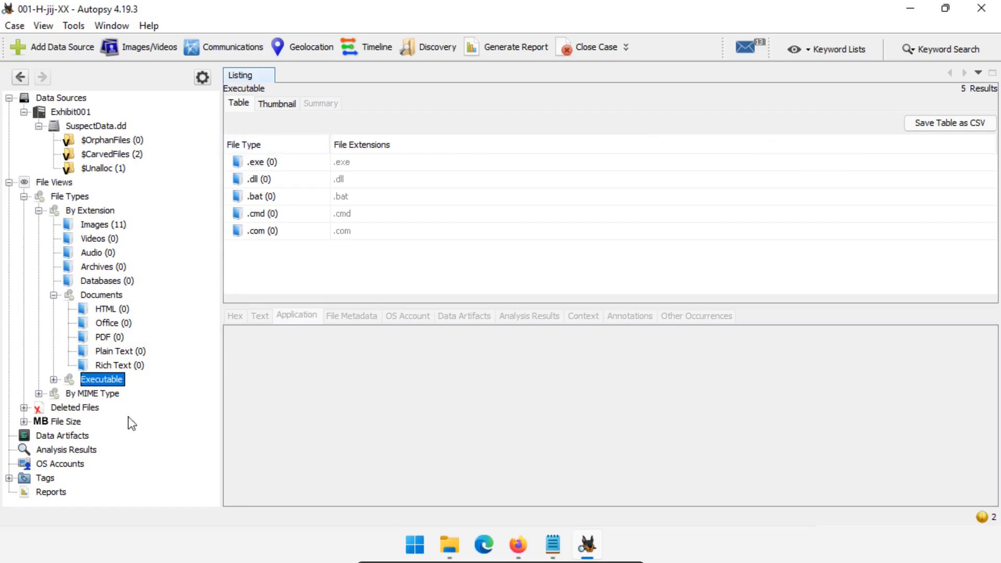
# - Browse the file types by MIME type, checking the application, image and text groups, and collapse File Types
pyautogui.click(27, 198)
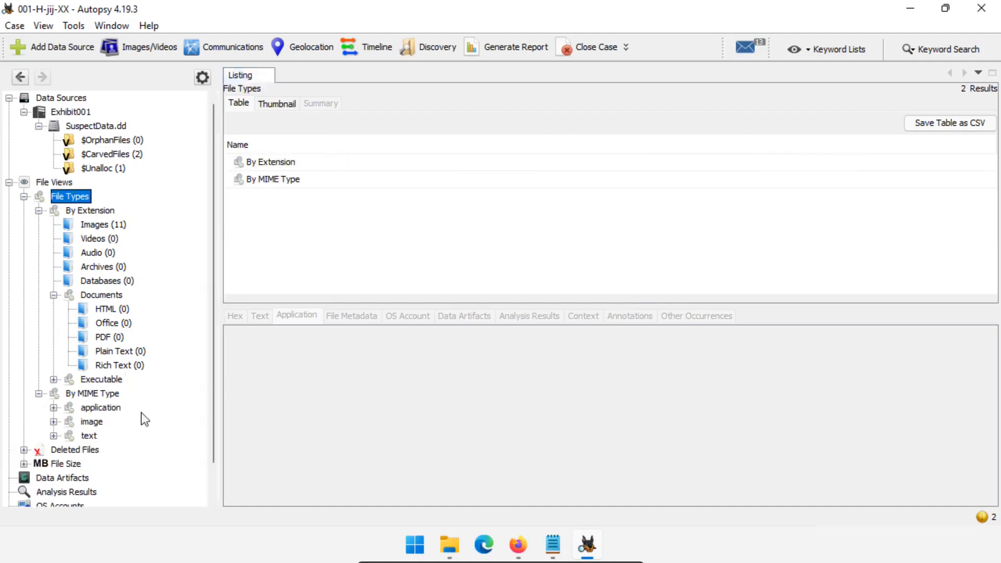
pyautogui.click(39, 211)
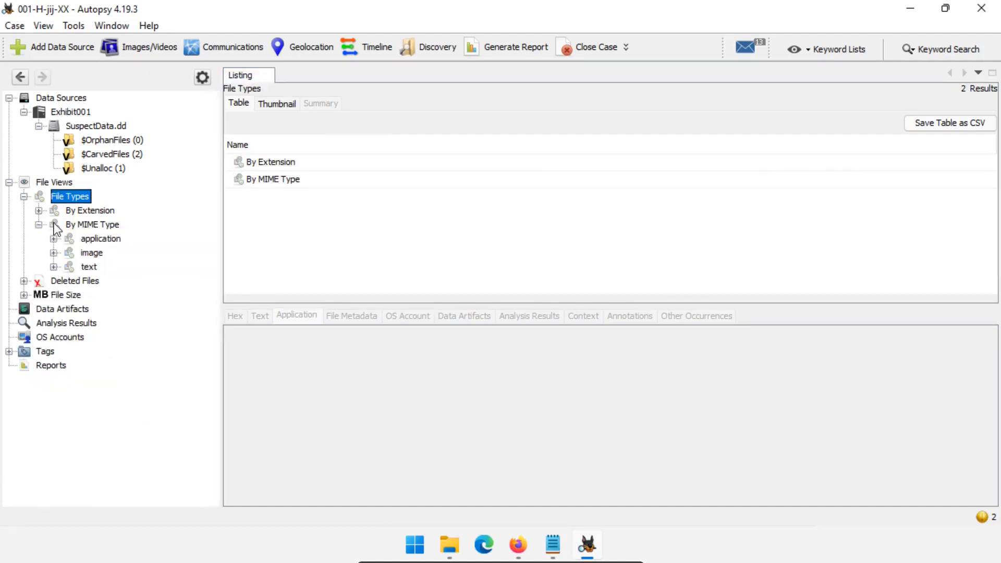
pyautogui.click(100, 238)
pyautogui.click(92, 253)
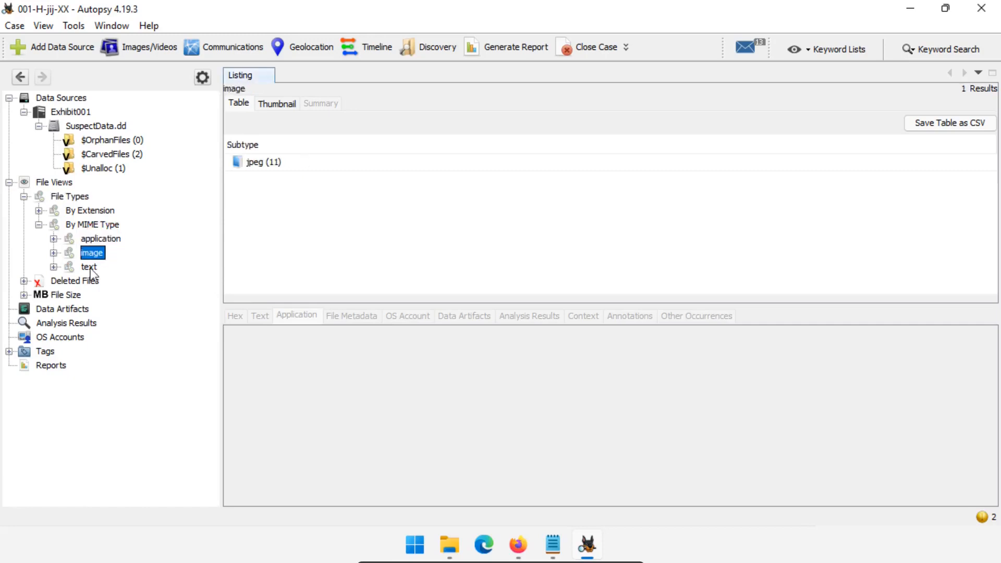
pyautogui.click(89, 267)
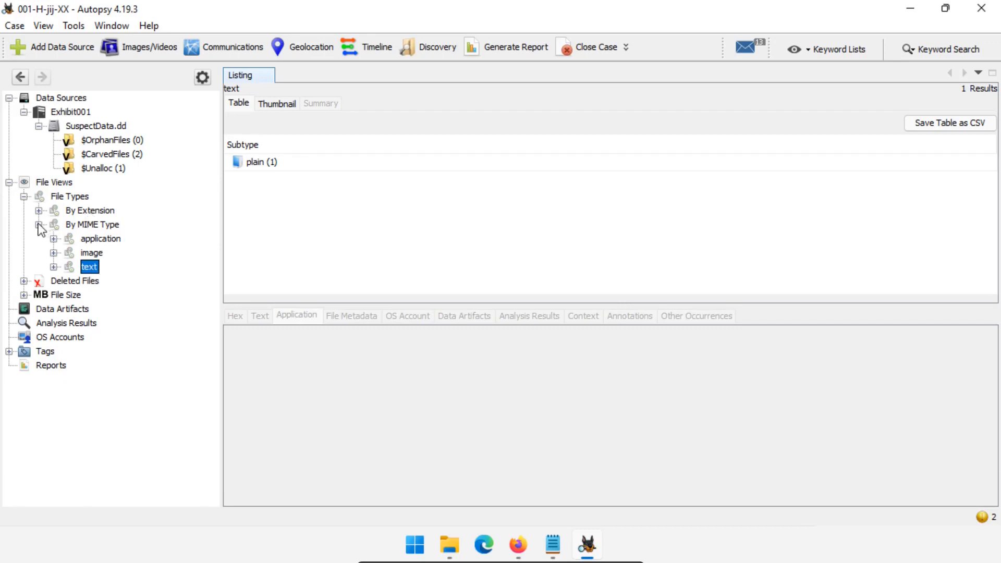
pyautogui.click(24, 196)
# - Expand Deleted Files and compare its File System and All listings
pyautogui.click(24, 210)
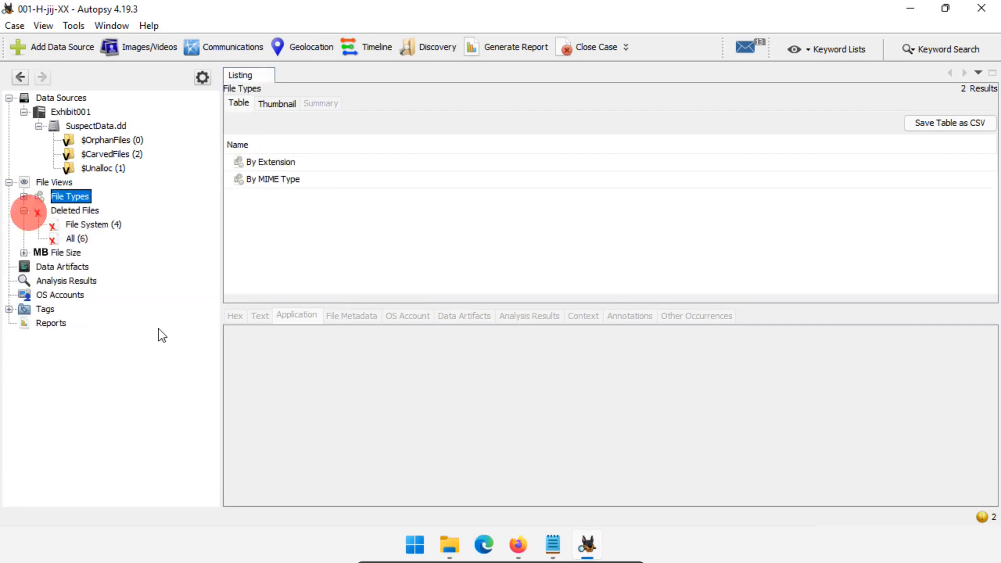
pyautogui.click(88, 225)
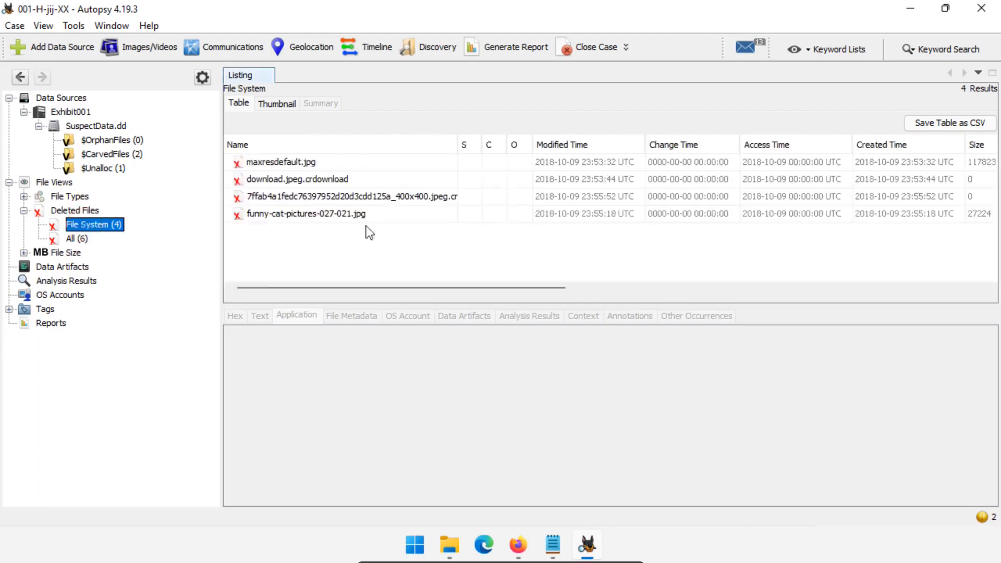
pyautogui.click(292, 186)
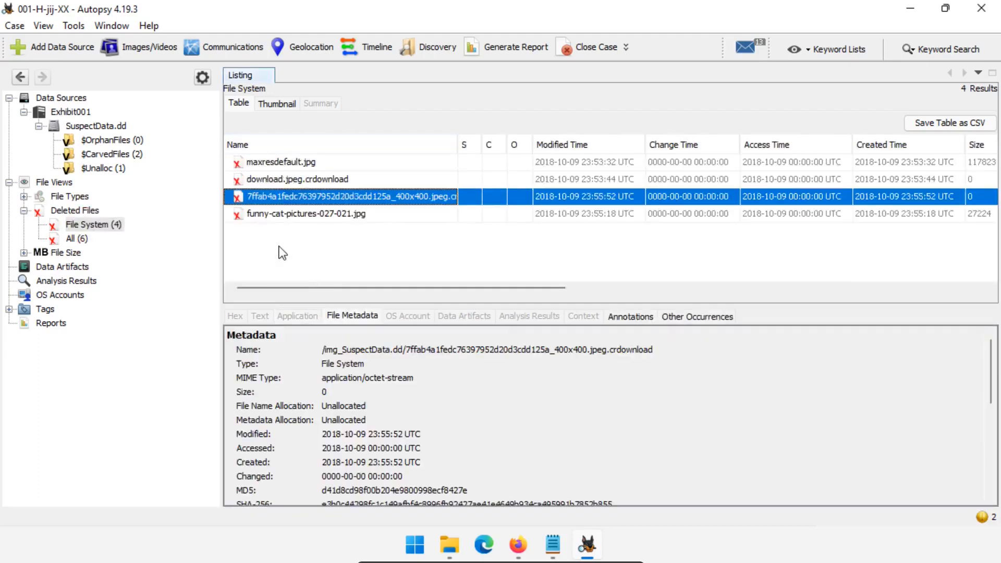
pyautogui.click(77, 238)
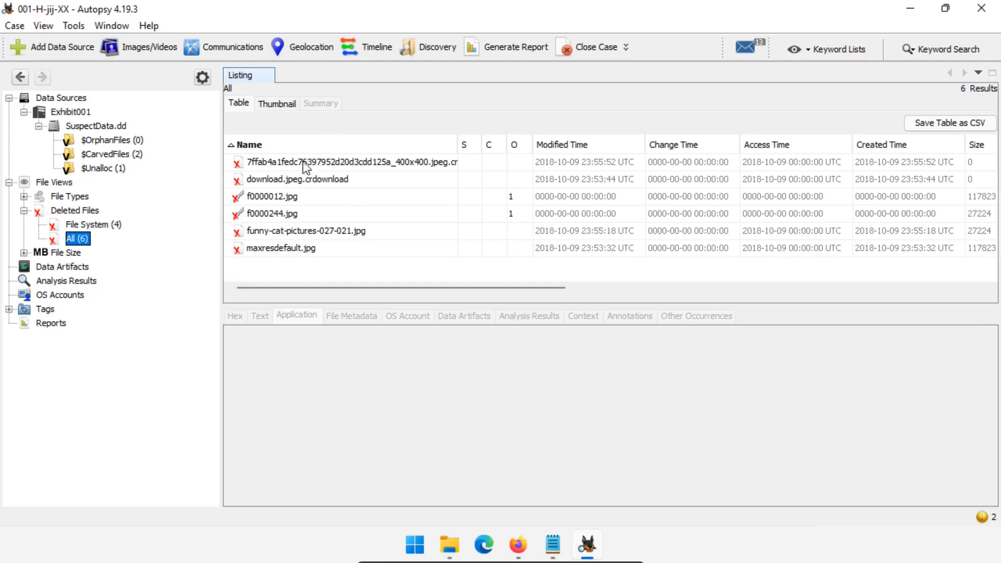
pyautogui.click(86, 224)
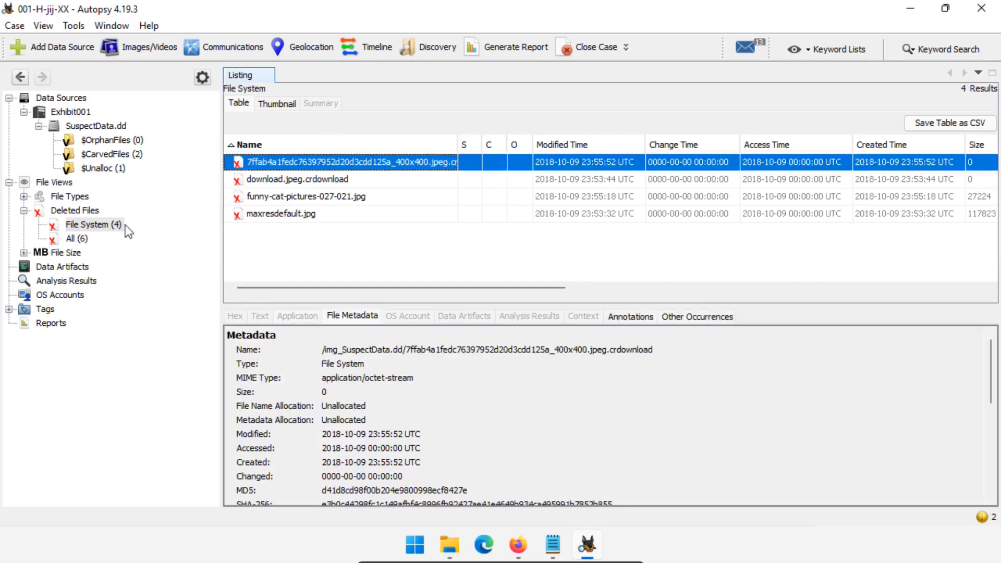
# - Preview the carved files f0000012.jpg and f0000244.jpg and the deleted maxresdefault.jpg among all deleted files
pyautogui.click(82, 239)
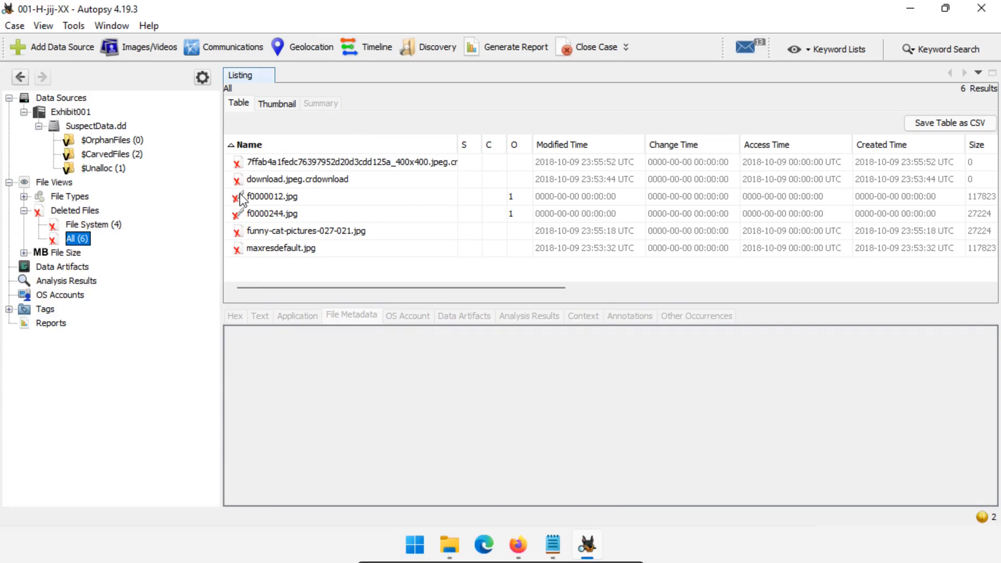
pyautogui.click(266, 196)
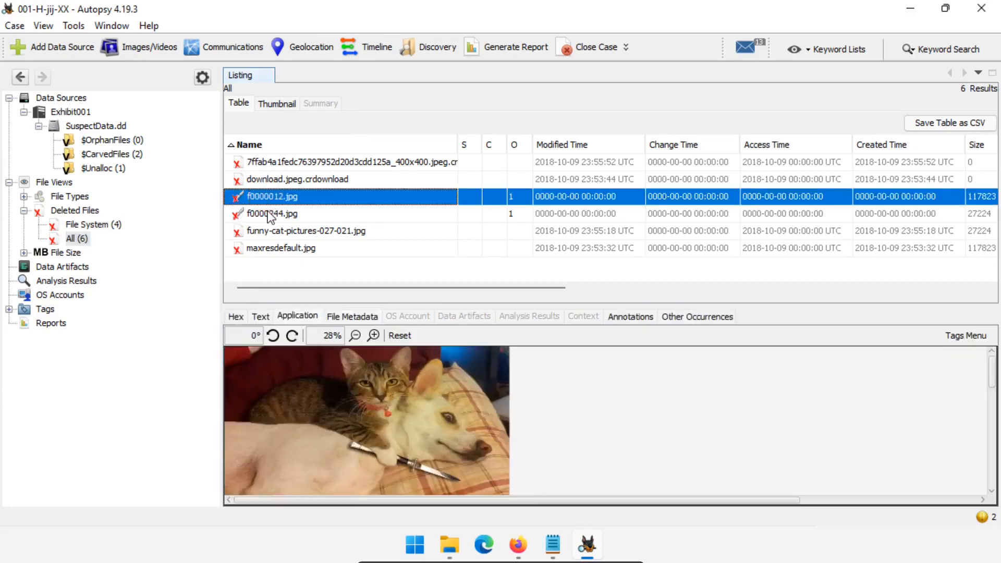
pyautogui.click(268, 214)
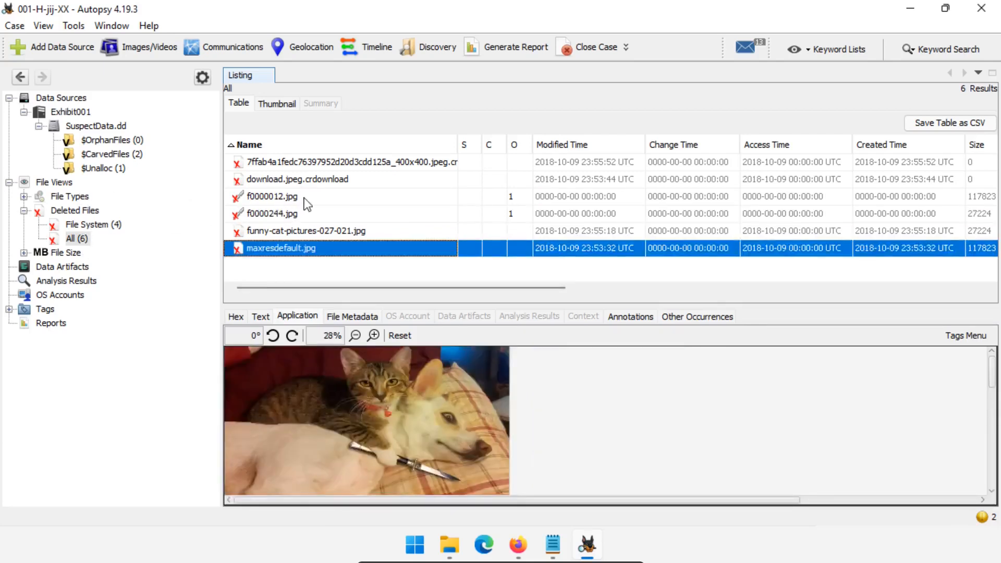
pyautogui.click(24, 211)
# - Check the File Size categories and list the contents of Data Artifacts
pyautogui.click(24, 224)
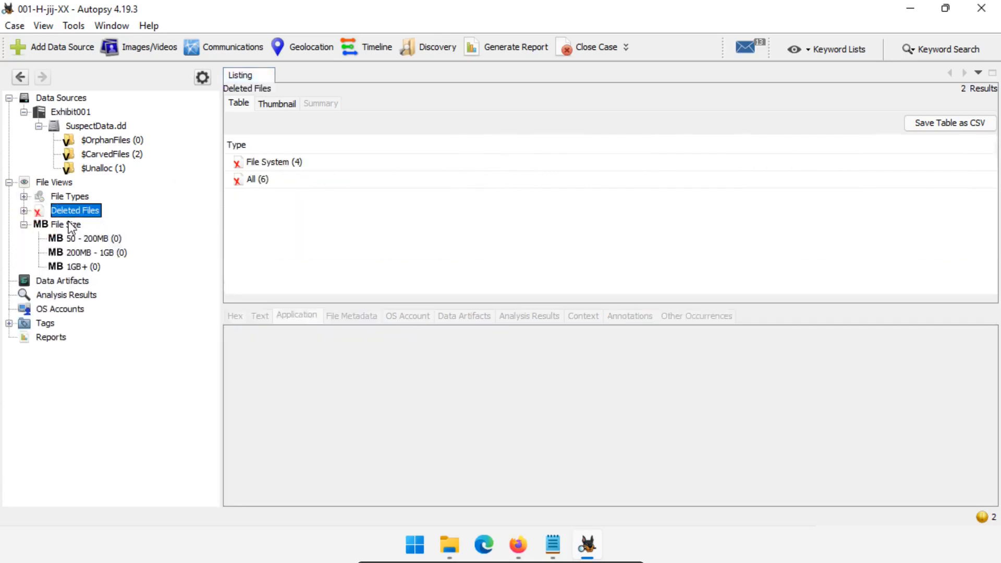
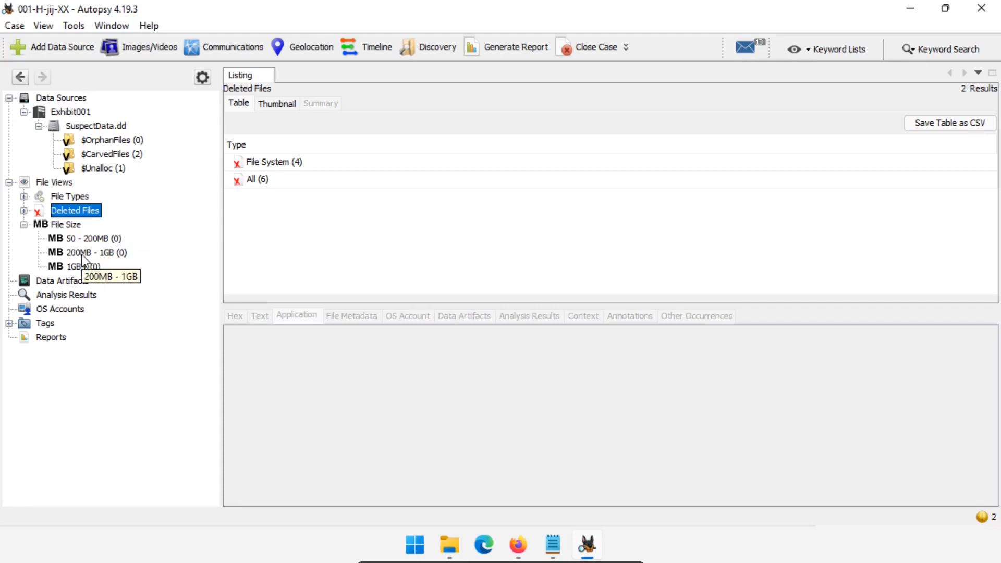
pyautogui.click(24, 224)
pyautogui.click(57, 236)
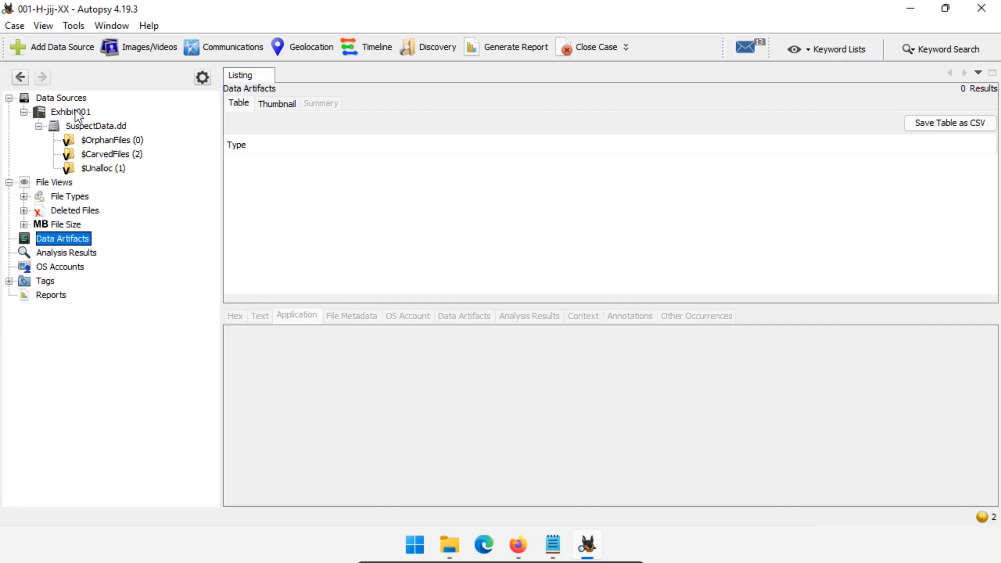
# - Run an exact-match keyword search of SuspectData.dd for "cat", with the search results saved
pyautogui.click(78, 127)
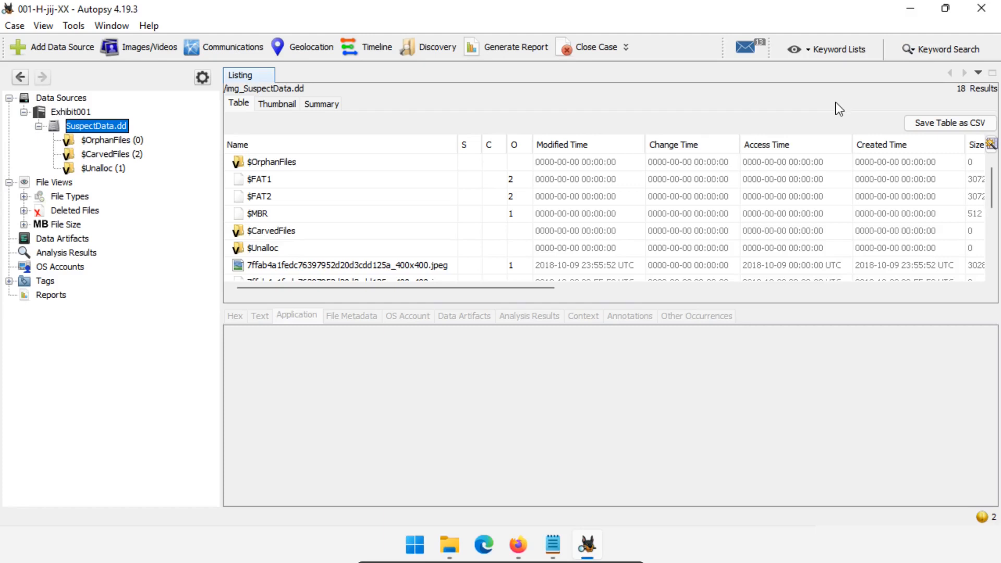
pyautogui.click(937, 47)
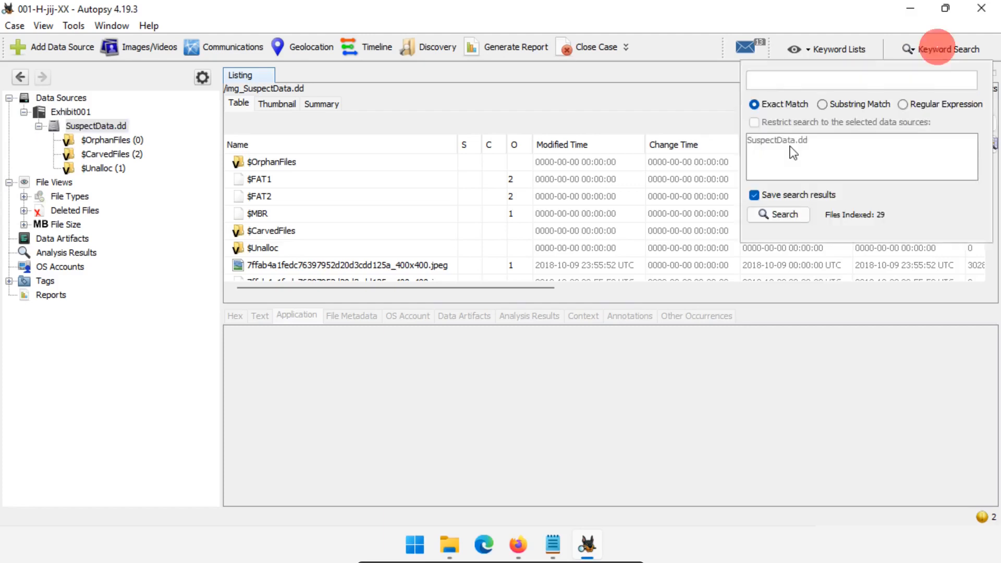
pyautogui.click(802, 84)
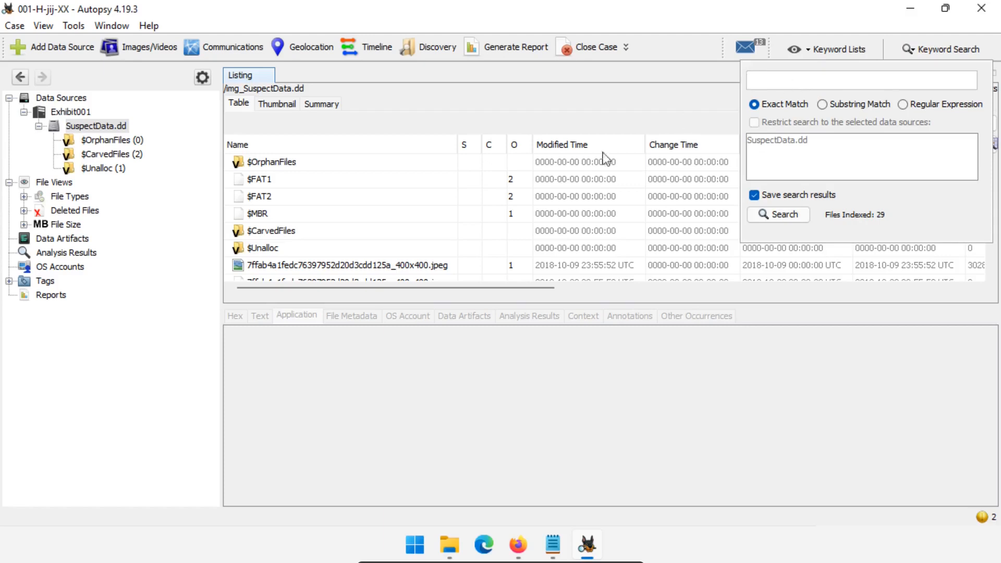
pyautogui.scroll(-1, 602, 152)
pyautogui.click(387, 189)
pyautogui.click(933, 50)
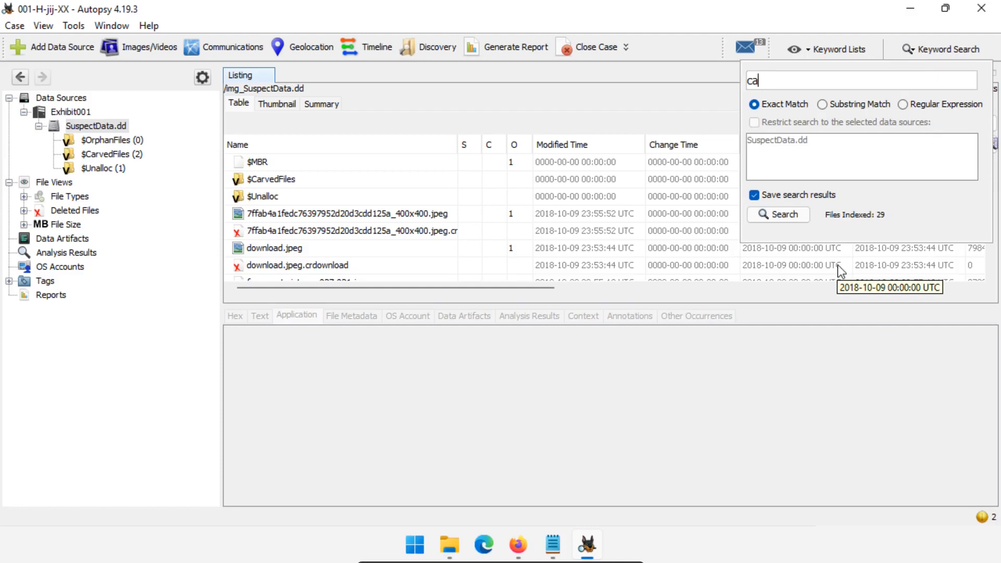
pyautogui.write('t')
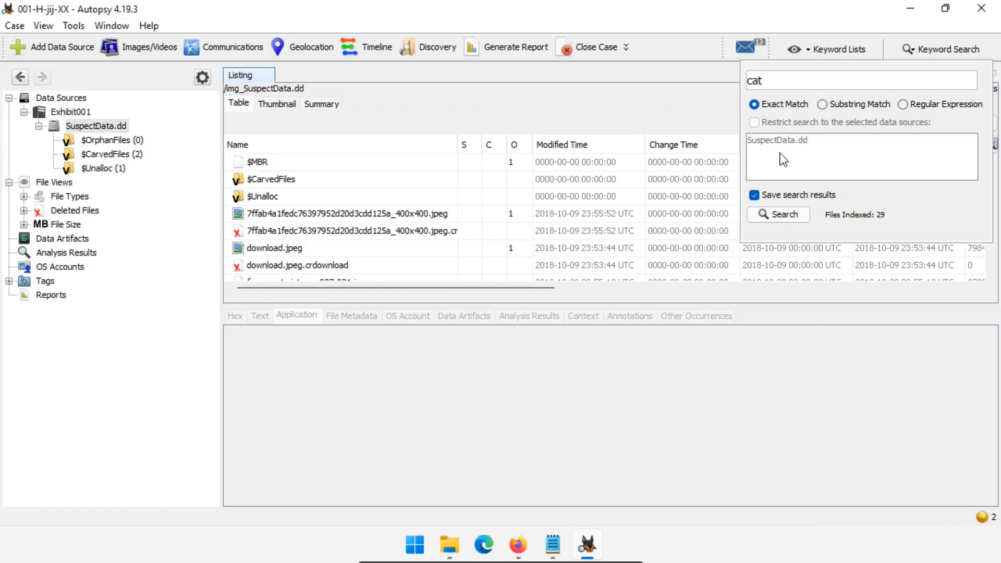
pyautogui.click(778, 215)
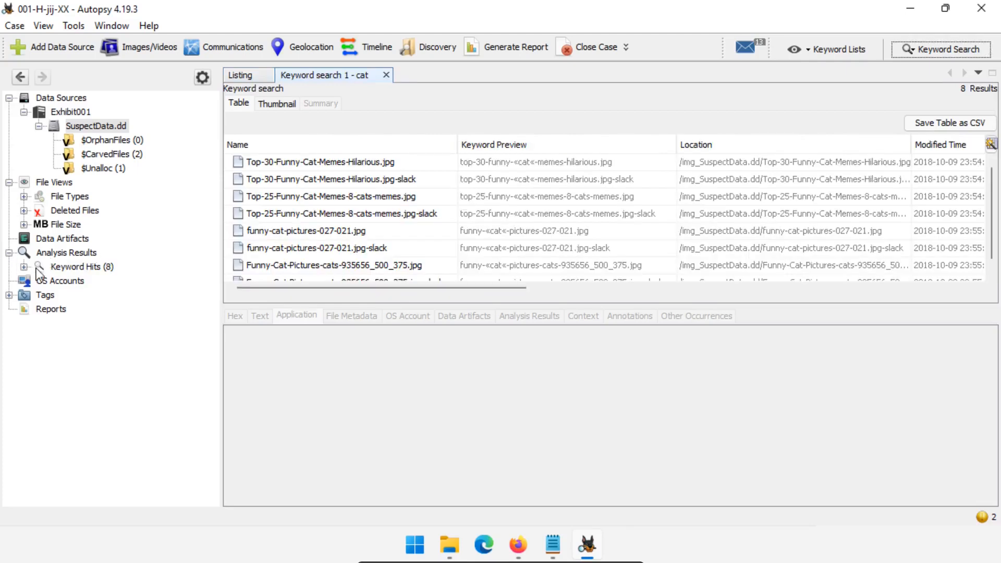
# - Expand Keyword Hits in Analysis Results and look through the saved hits for "cat"
pyautogui.click(74, 268)
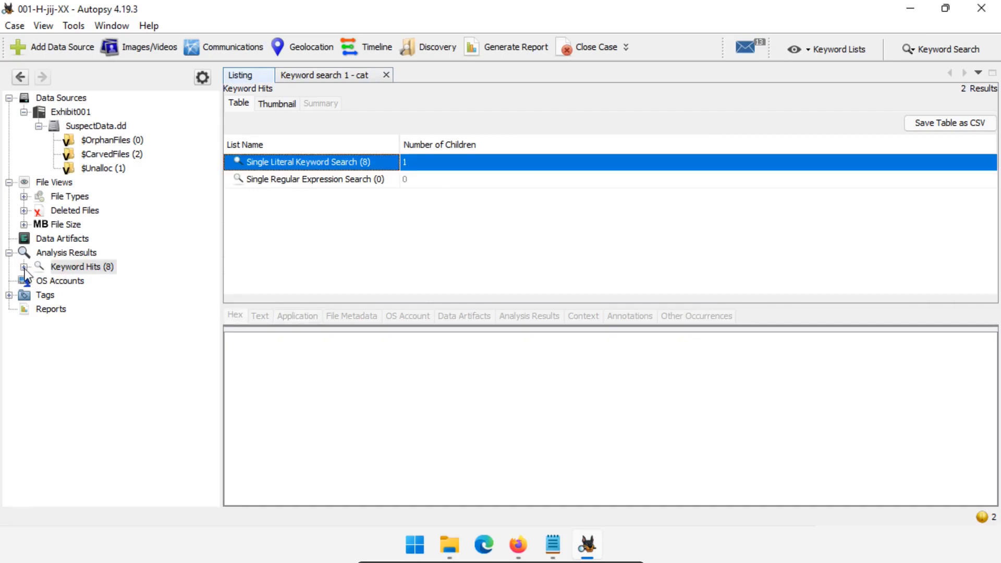
pyautogui.click(24, 266)
pyautogui.click(88, 295)
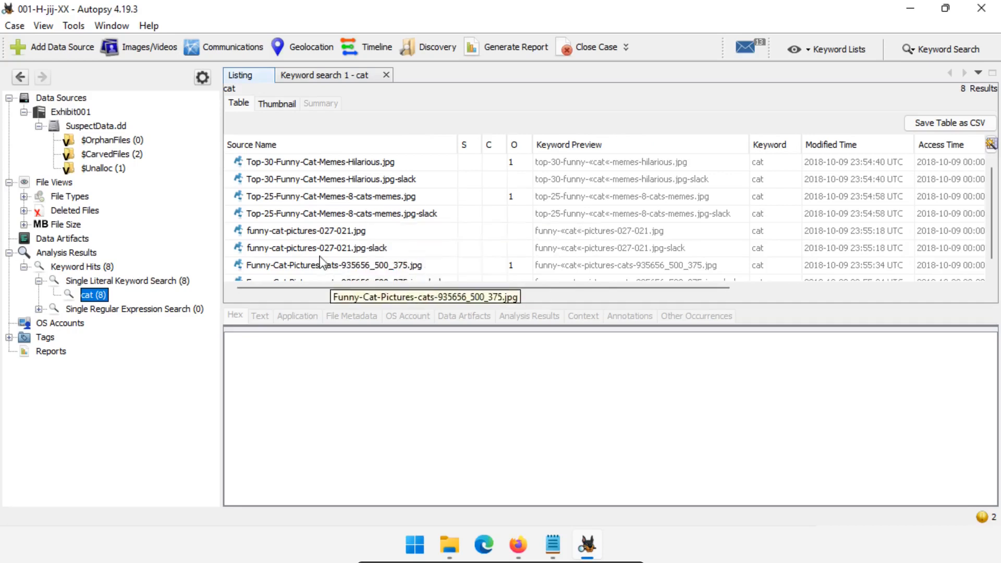
pyautogui.scroll(-1, 332, 245)
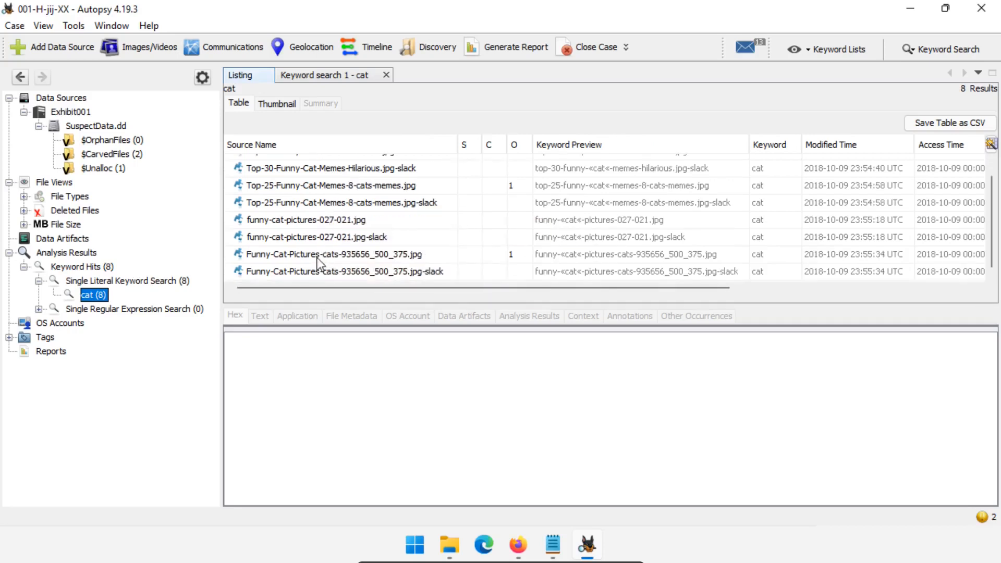
# - Preview the keyword hit Funny-Cat-Pictures-cats-935656_500_375.jpg and add the Bookmark file tag to it
pyautogui.click(324, 258)
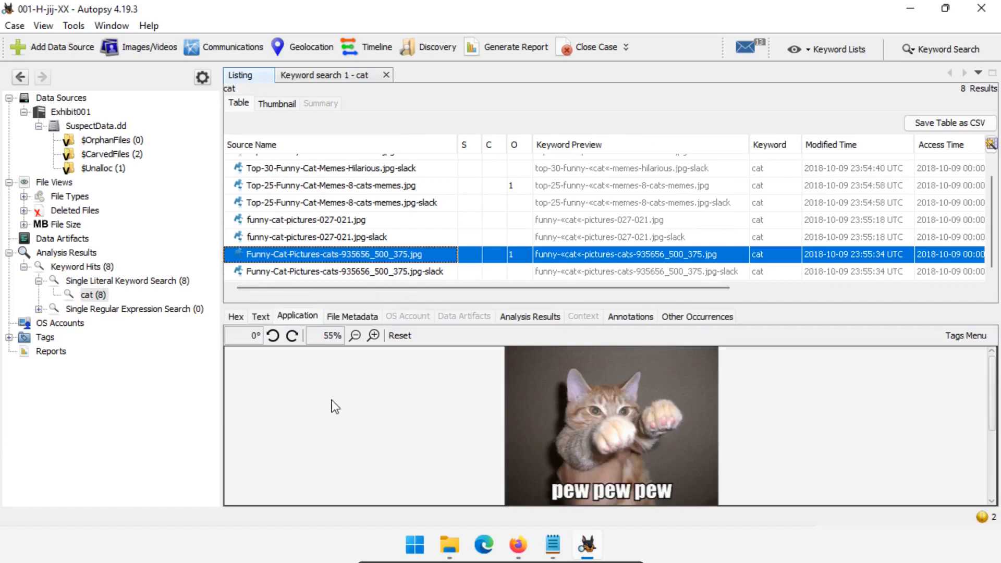
pyautogui.rightClick(396, 256)
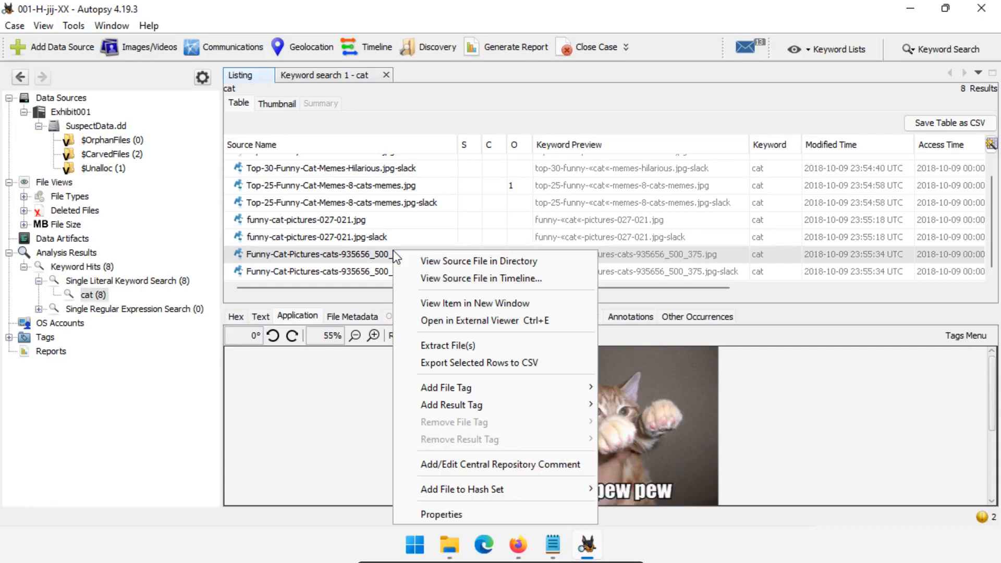
pyautogui.moveTo(427, 394)
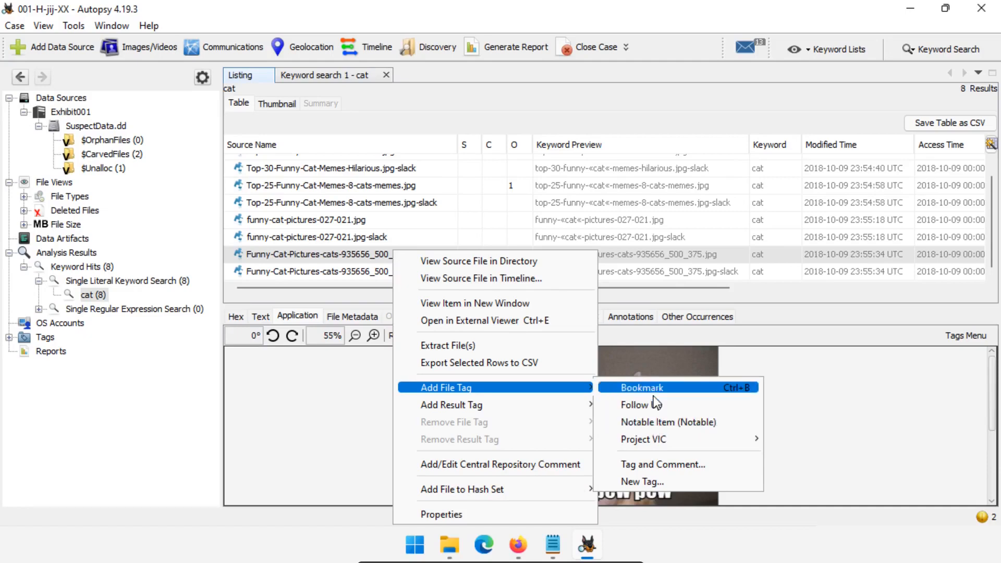
pyautogui.click(610, 390)
# - Preview funny-cat-pictures-027-021.jpg and add the Notable Item file tag to it
pyautogui.click(325, 221)
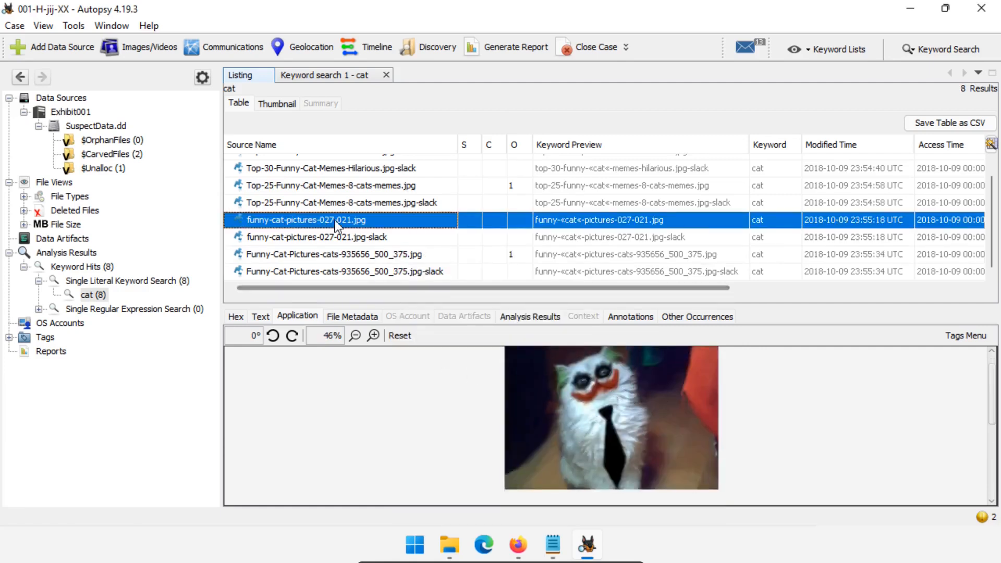
pyautogui.rightClick(335, 220)
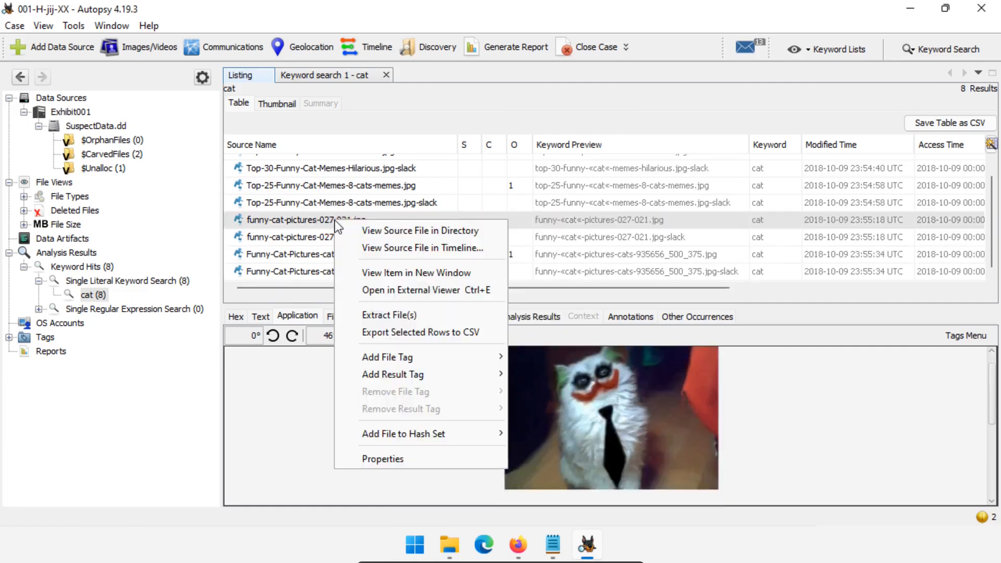
pyautogui.moveTo(399, 360)
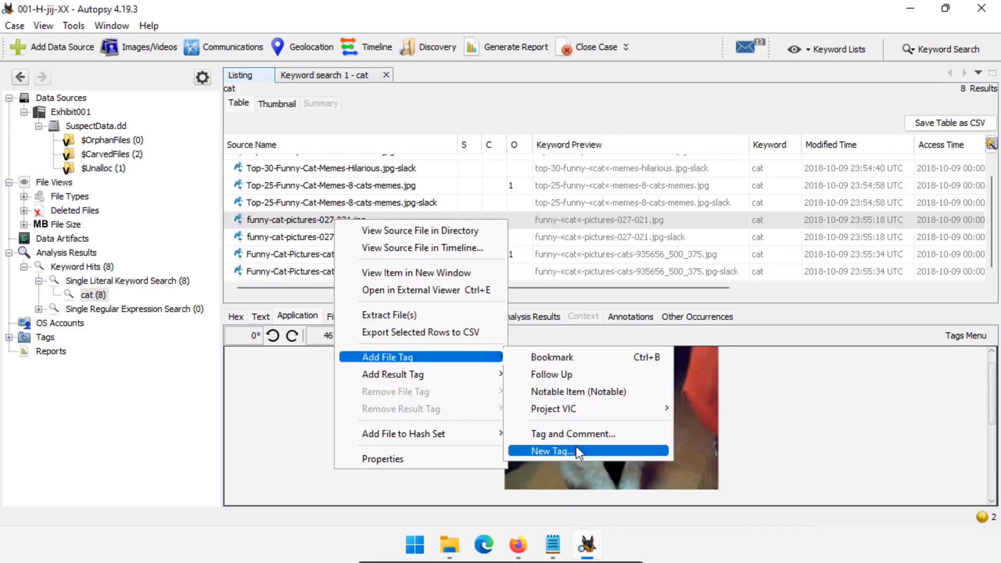
pyautogui.click(552, 374)
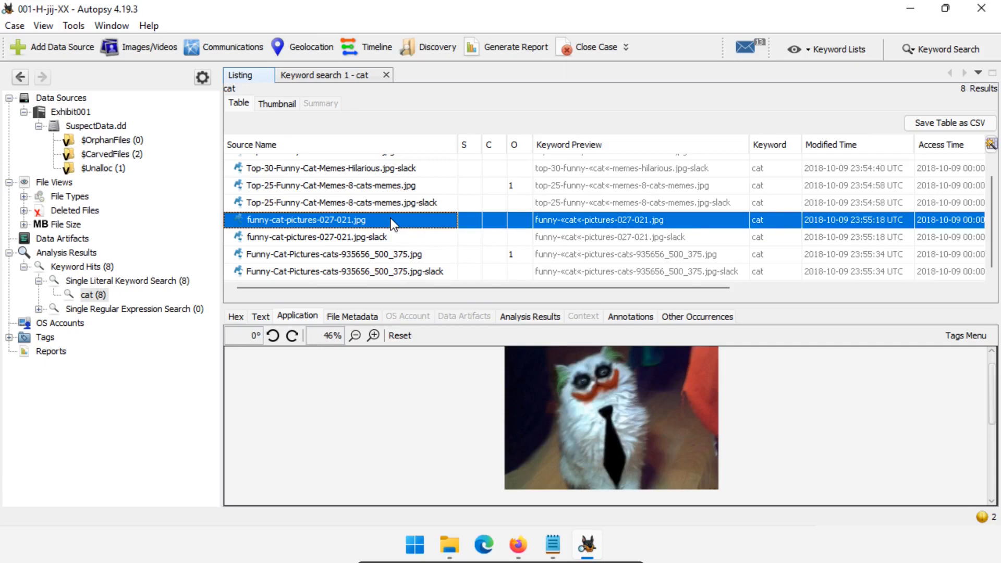
# - Search for "cat" again as a substring match without saving the results, and review the listed files
pyautogui.click(341, 76)
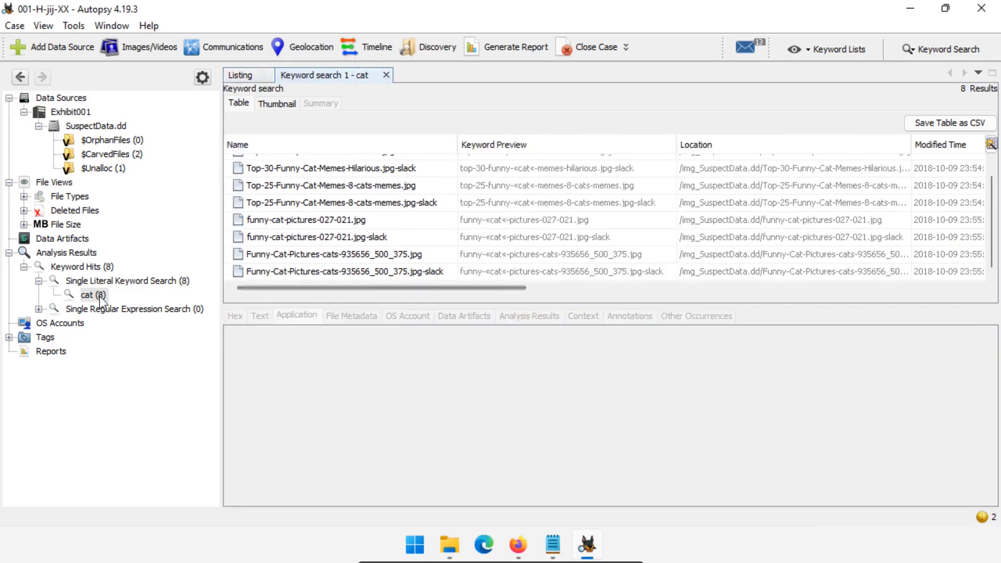
pyautogui.click(942, 50)
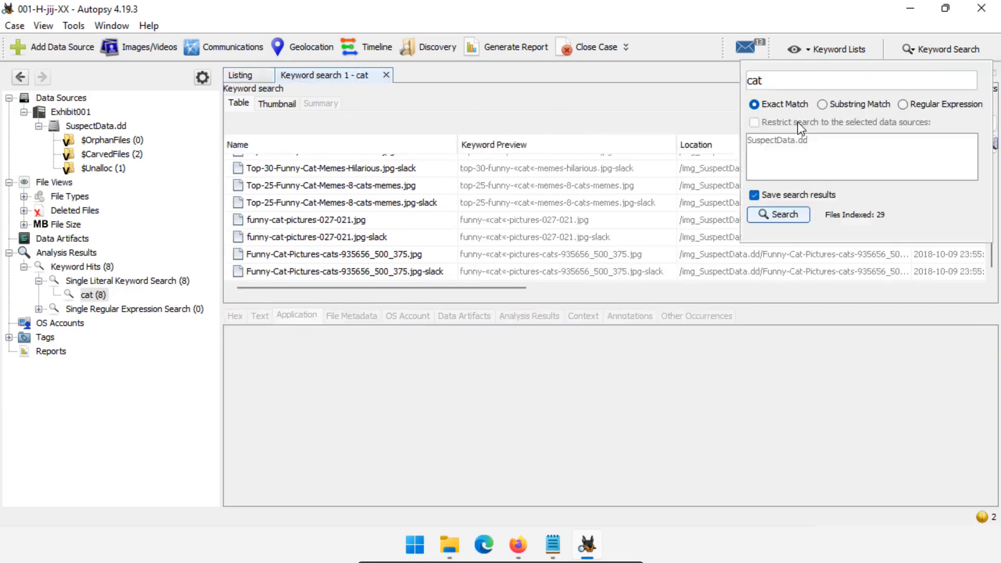
pyautogui.click(823, 105)
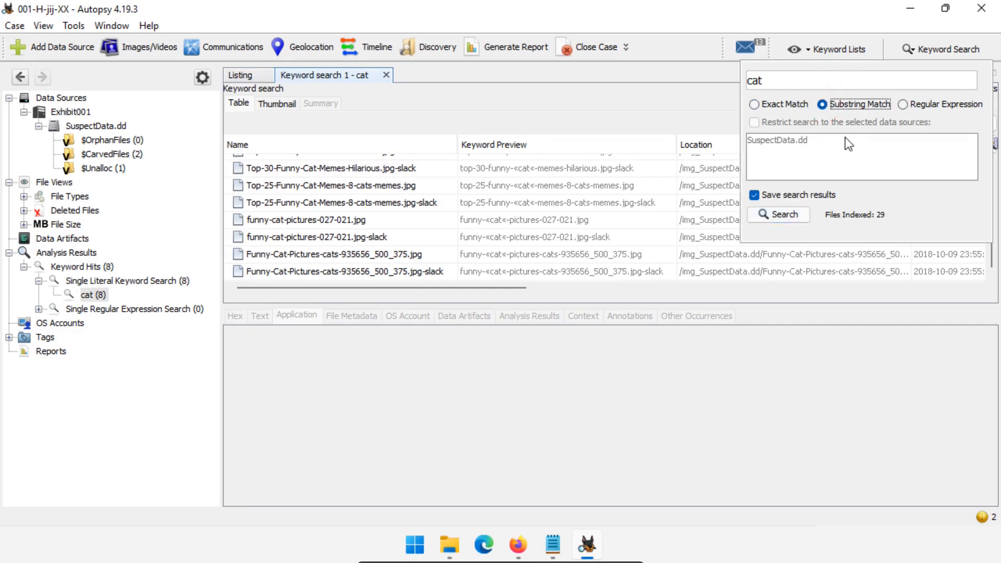
pyautogui.click(755, 195)
pyautogui.click(785, 214)
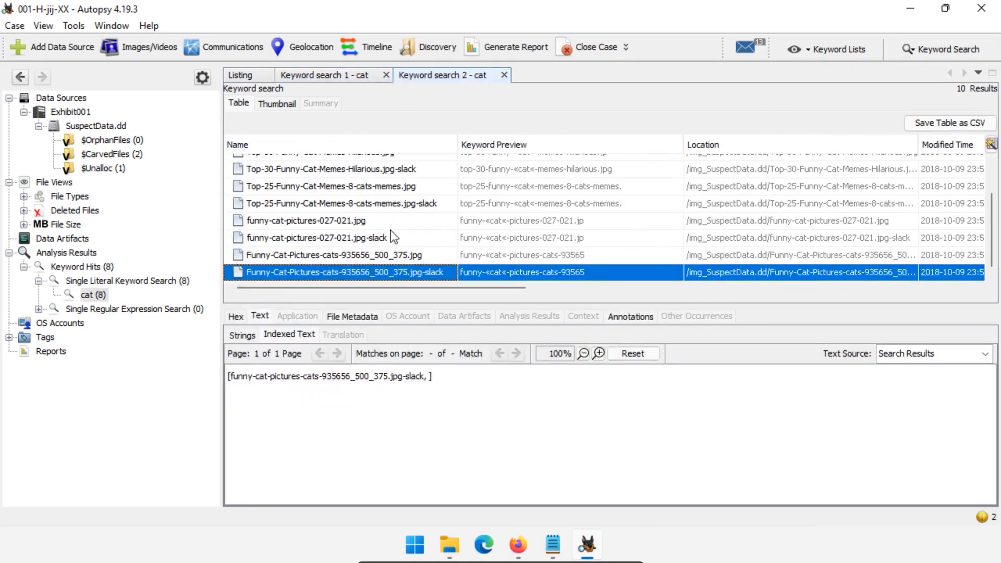
pyautogui.scroll(1, 391, 235)
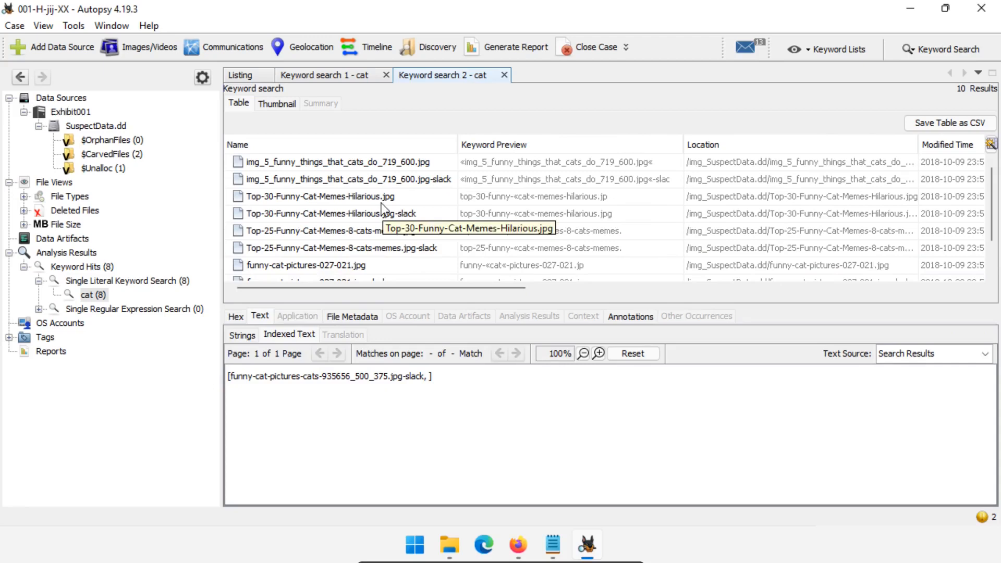
# - Preview Top-25-Funny-Cat-Memes-8-cats-memes.jpg from the substring search and add the Follow Up file tag to it
pyautogui.click(941, 49)
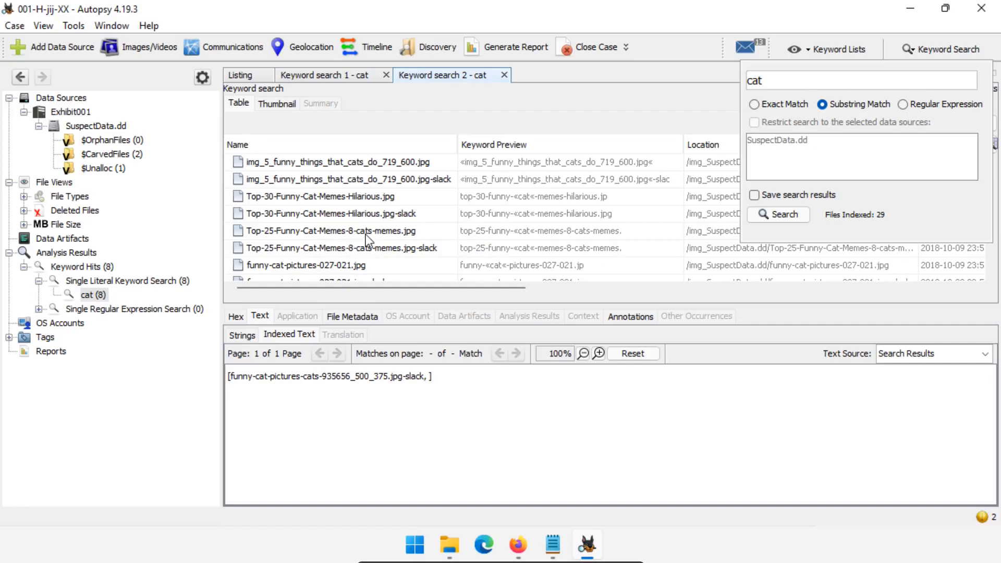
pyautogui.click(321, 233)
pyautogui.click(320, 233)
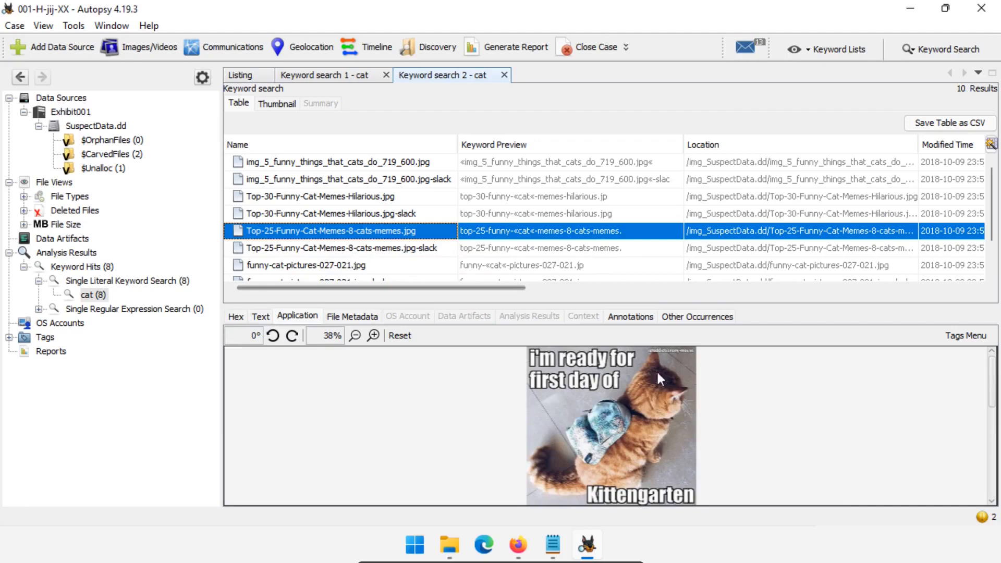
pyautogui.click(390, 229)
pyautogui.rightClick(390, 230)
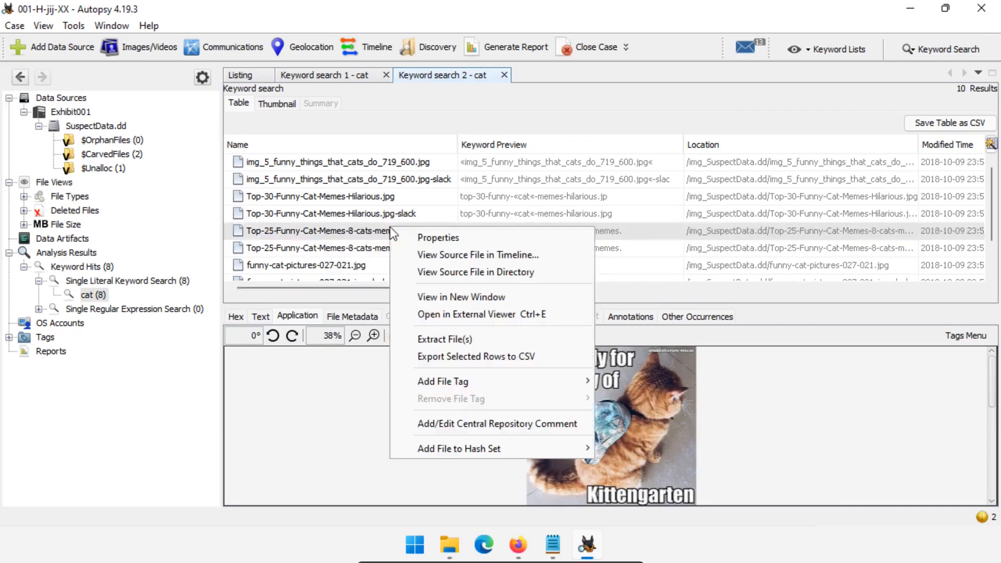
pyautogui.moveTo(454, 389)
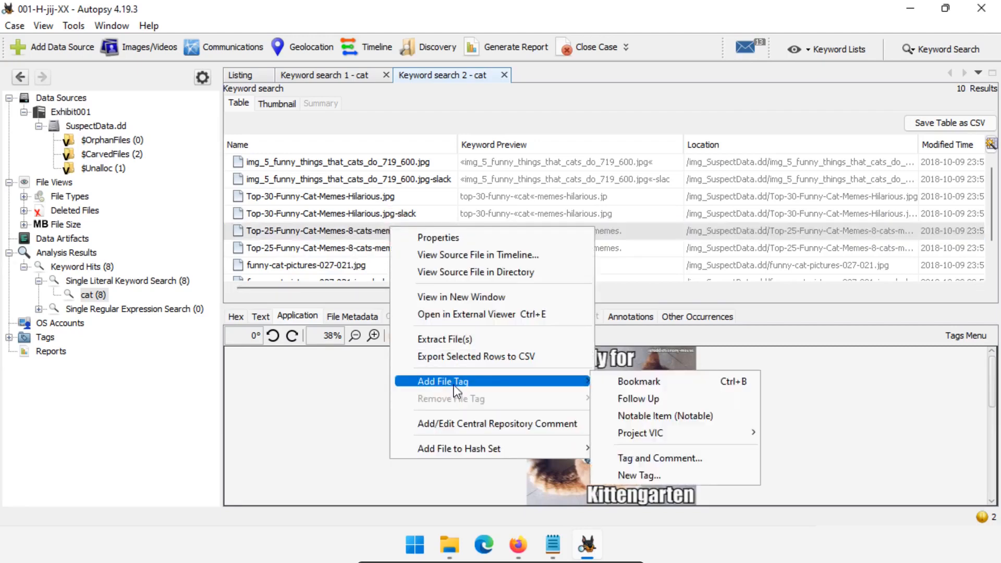
pyautogui.click(653, 399)
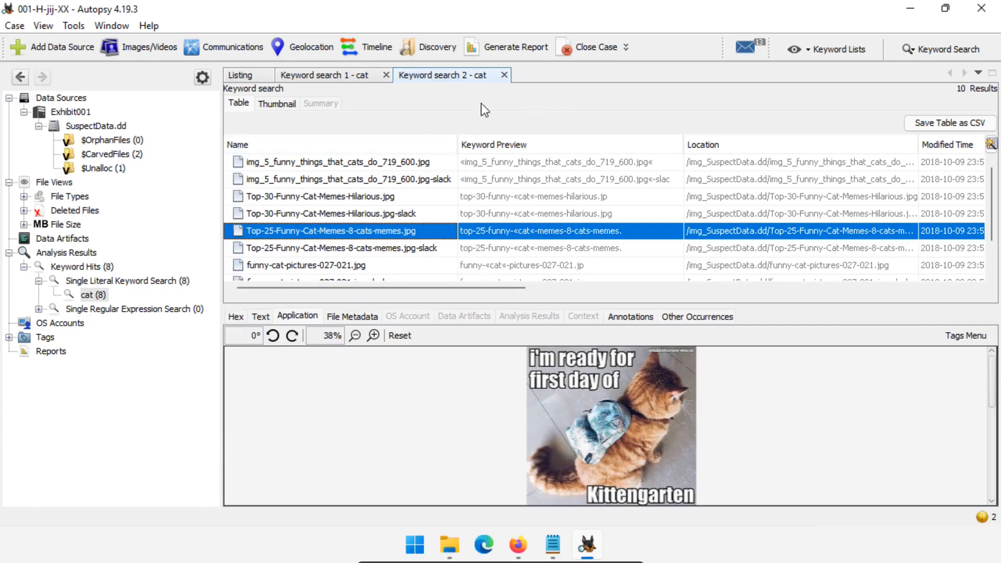
# - Close both keyword search result listings and collapse Analysis Results in the case tree
pyautogui.click(504, 77)
pyautogui.click(386, 74)
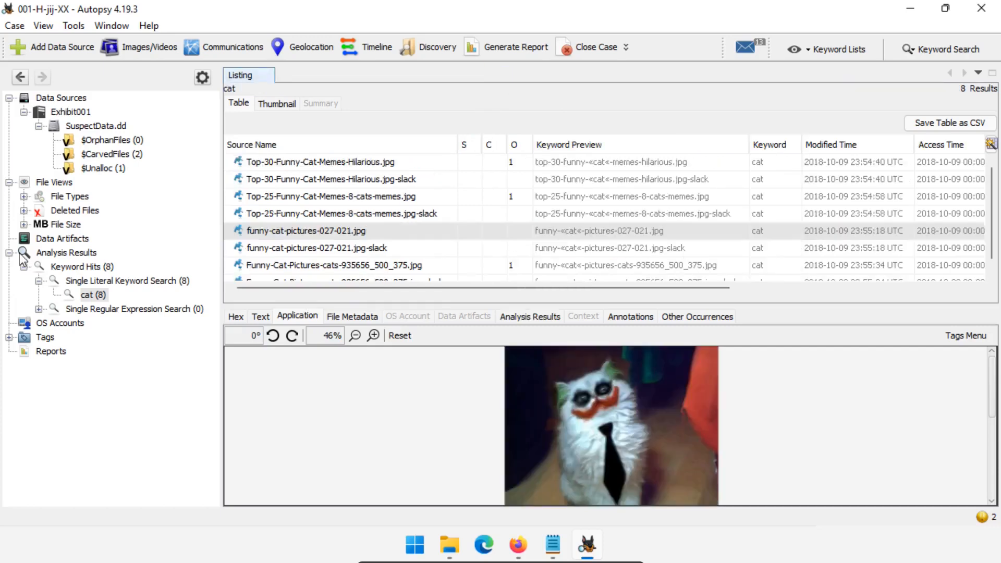
pyautogui.doubleClick(23, 255)
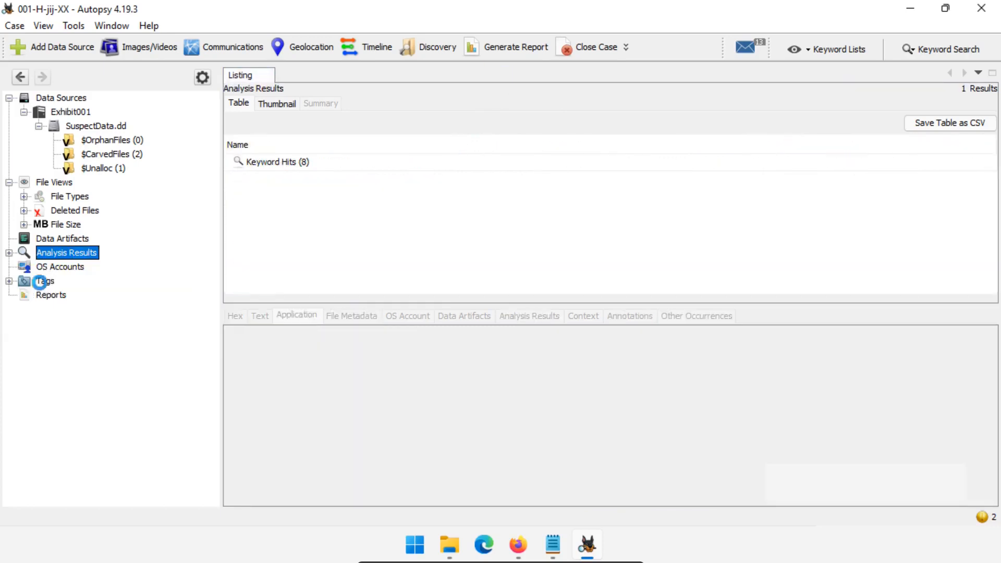
# - Expand Tags, inspect the bookmarked file's preview, timestamps and MD5 hash, and list the Follow Up file tags
pyautogui.click(41, 281)
pyautogui.click(9, 281)
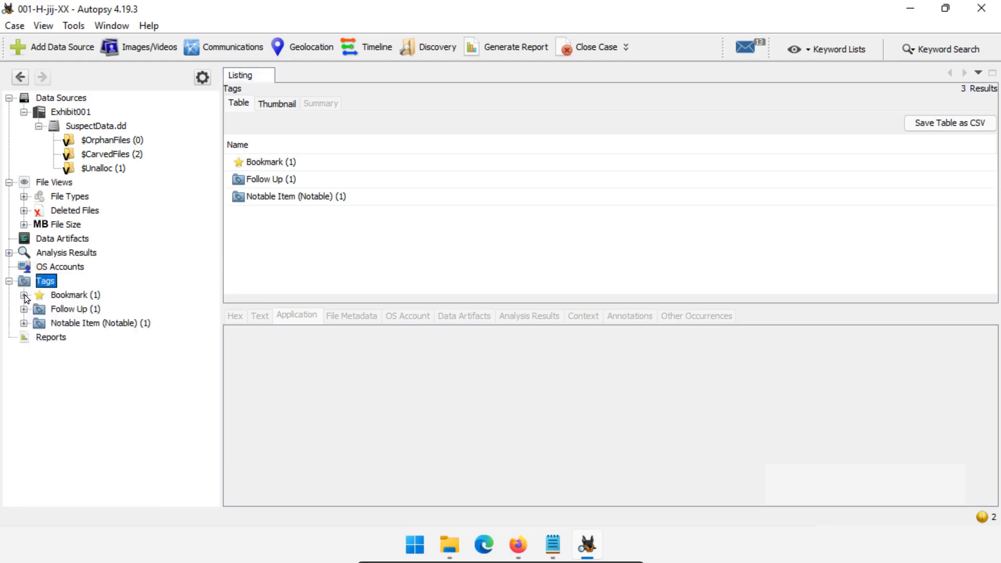
pyautogui.click(24, 295)
pyautogui.click(87, 308)
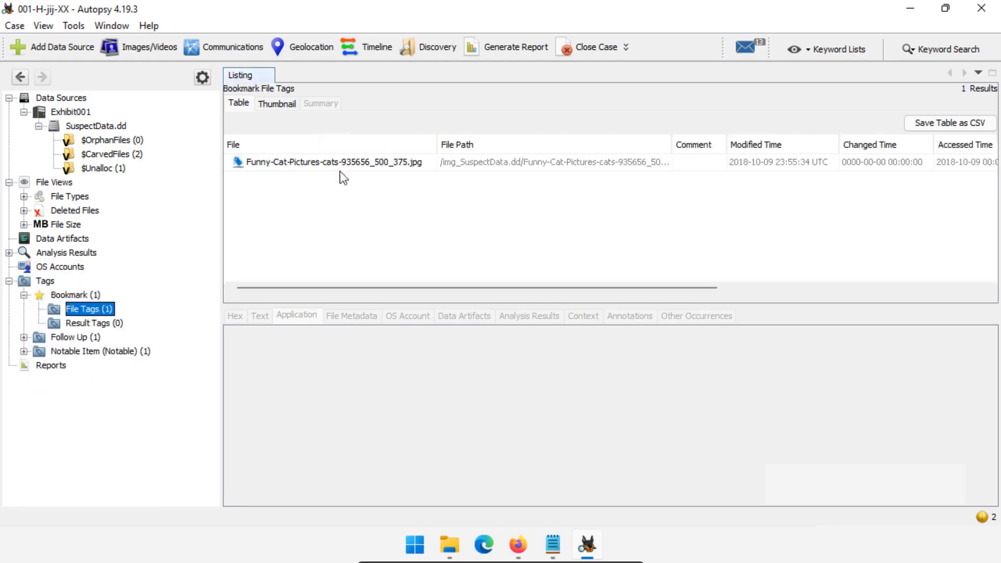
pyautogui.click(362, 161)
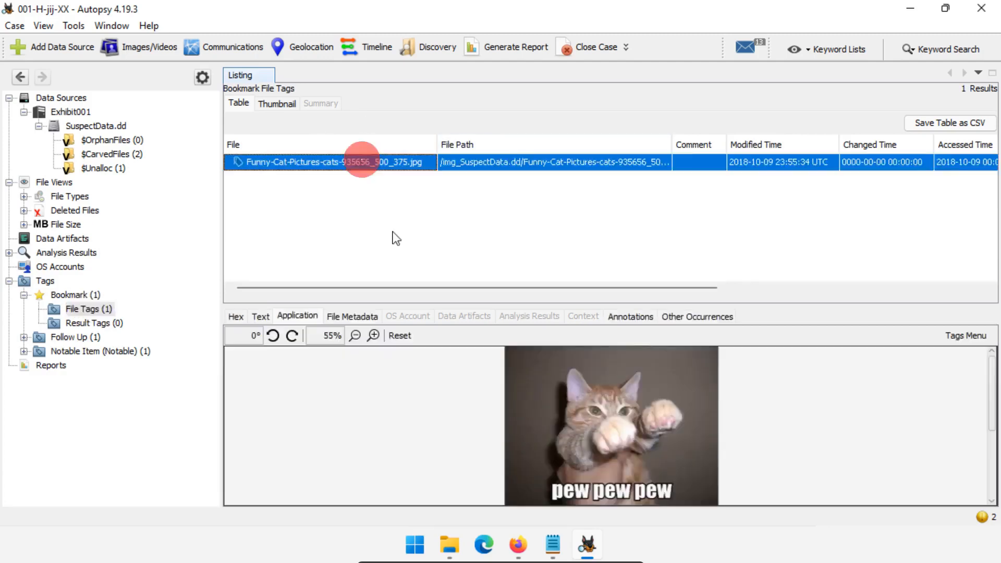
pyautogui.click(981, 288)
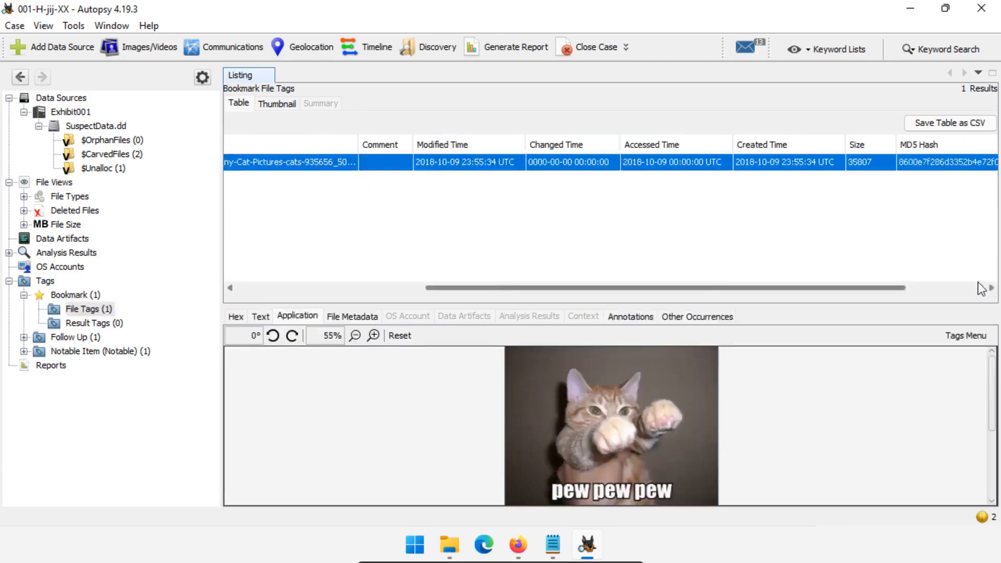
pyautogui.click(990, 288)
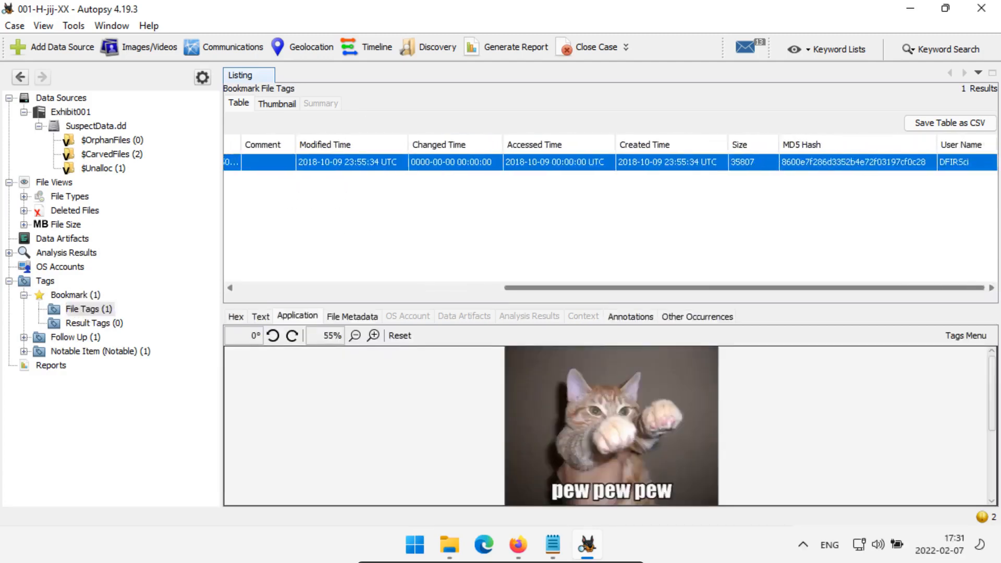
pyautogui.click(24, 337)
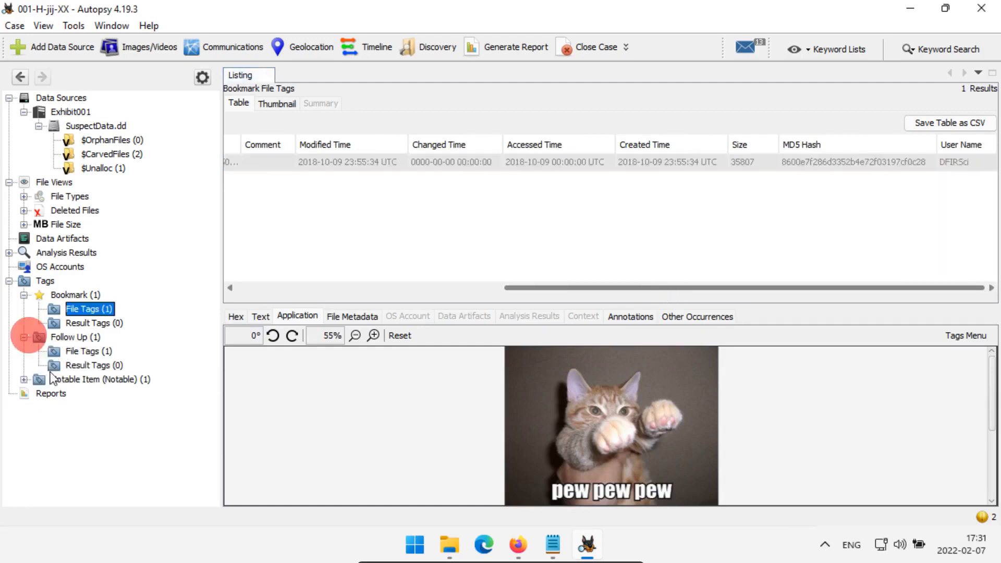
pyautogui.click(78, 352)
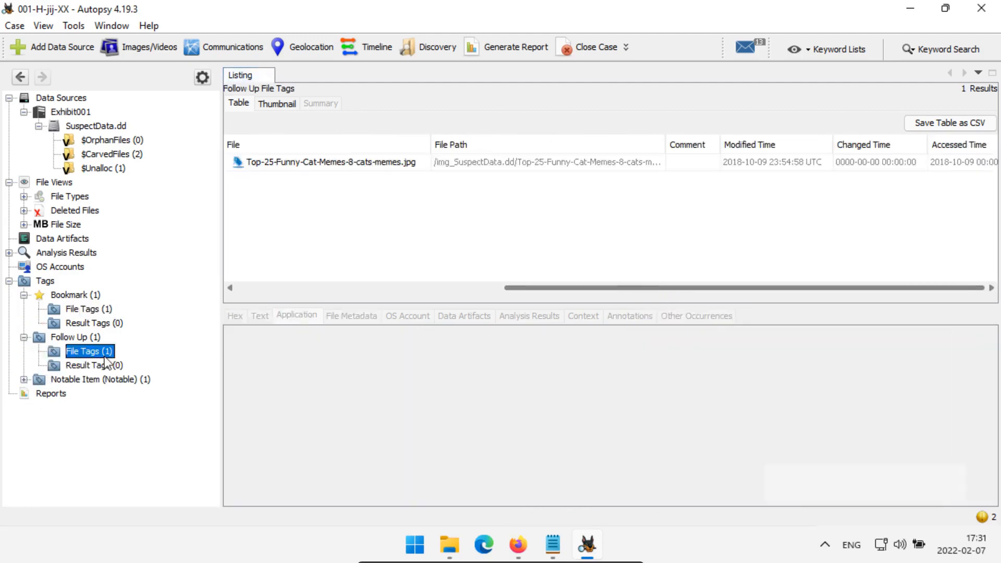
# - Preview the file listed under the Follow Up file tags and examine its hexadecimal content
pyautogui.click(355, 163)
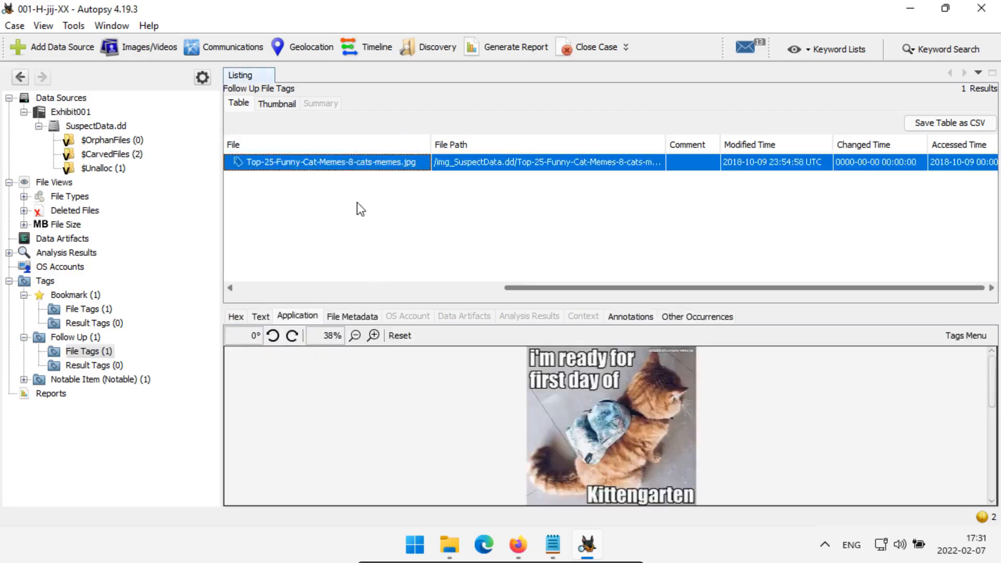
pyautogui.rightClick(351, 163)
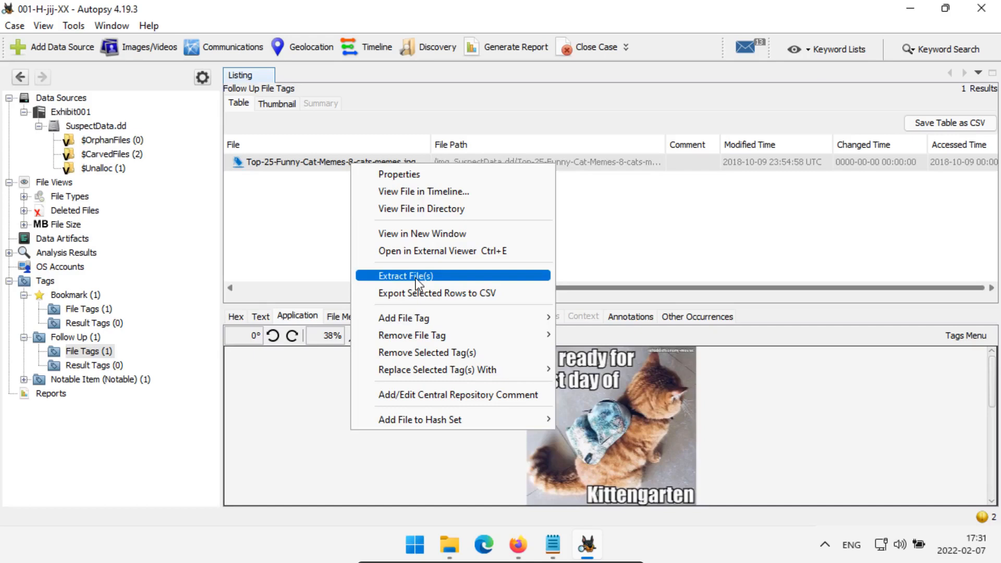
pyautogui.click(248, 395)
pyautogui.click(235, 316)
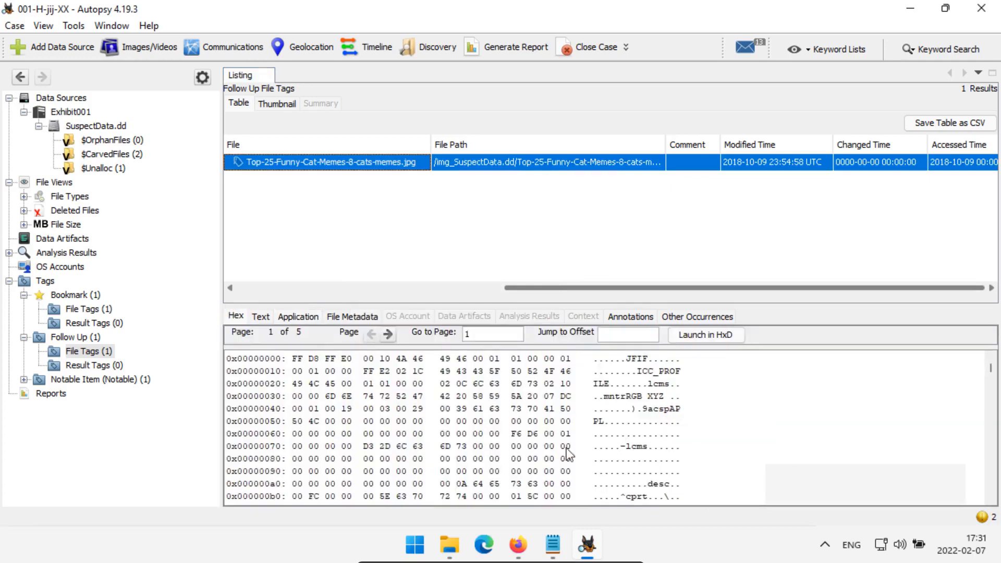
# - Preview the file listed under the Notable Item file tags, and collapse the tag groups in the case tree
pyautogui.click(24, 337)
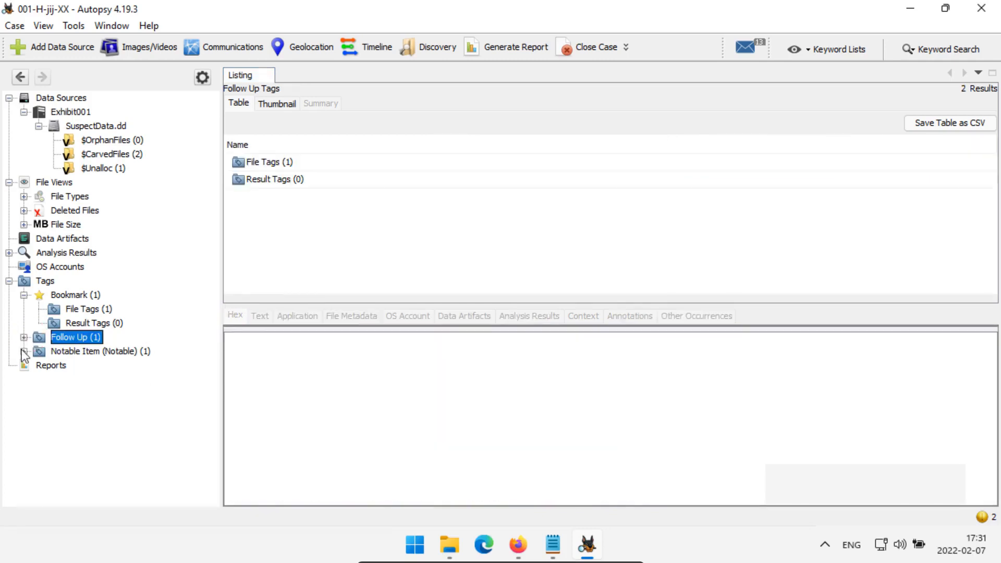
pyautogui.click(24, 351)
pyautogui.click(78, 365)
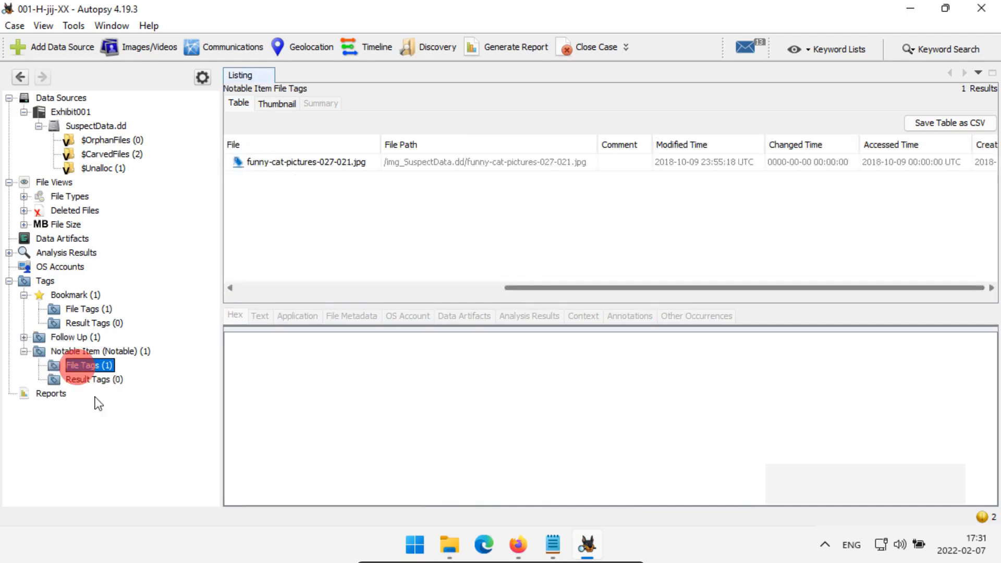
pyautogui.click(322, 162)
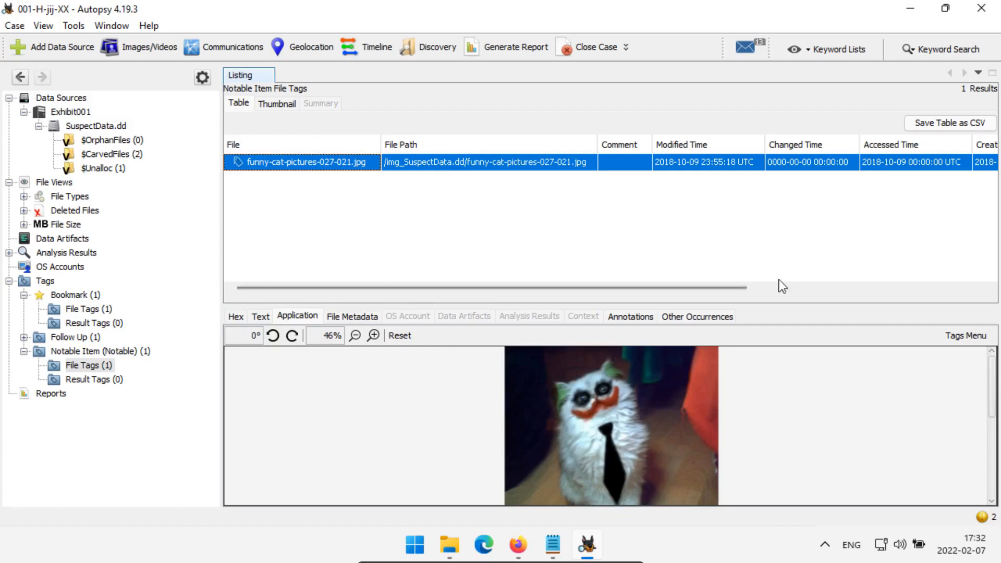
pyautogui.click(24, 350)
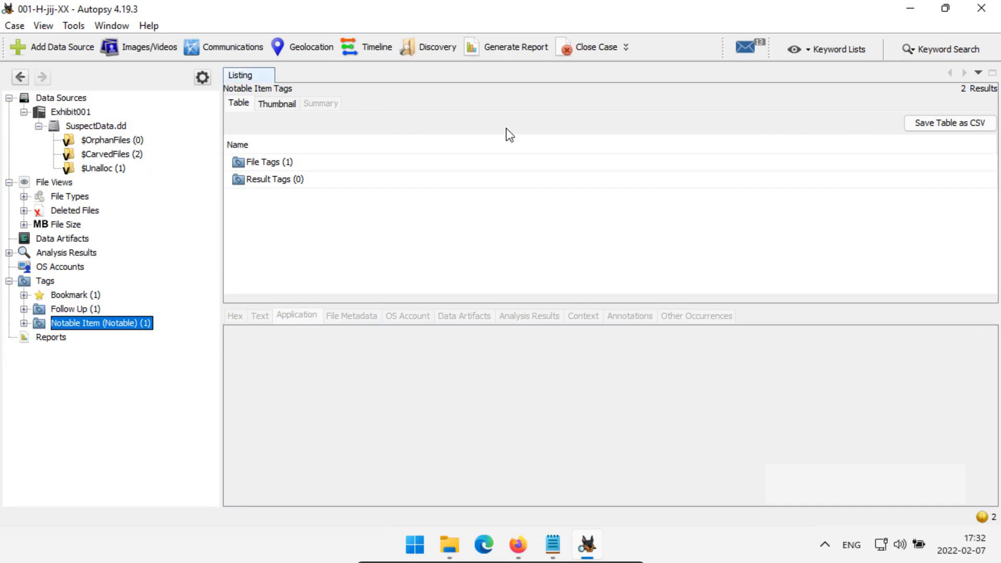
# - Generate an HTML report on SuspectData.dd restricted to results tagged Bookmark and Notable Item (Notable), leaving out Follow Up
pyautogui.click(517, 48)
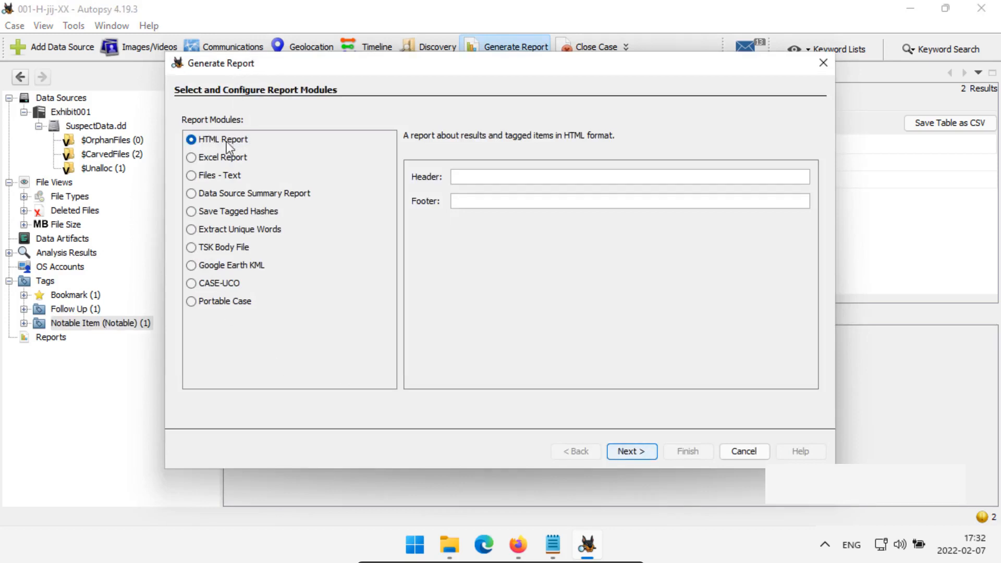
pyautogui.click(631, 451)
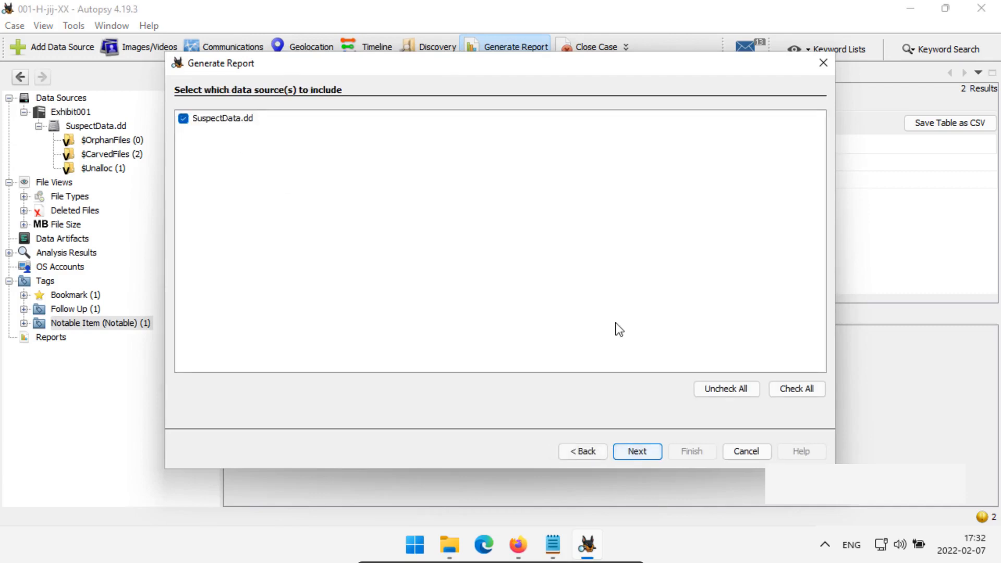
pyautogui.click(637, 451)
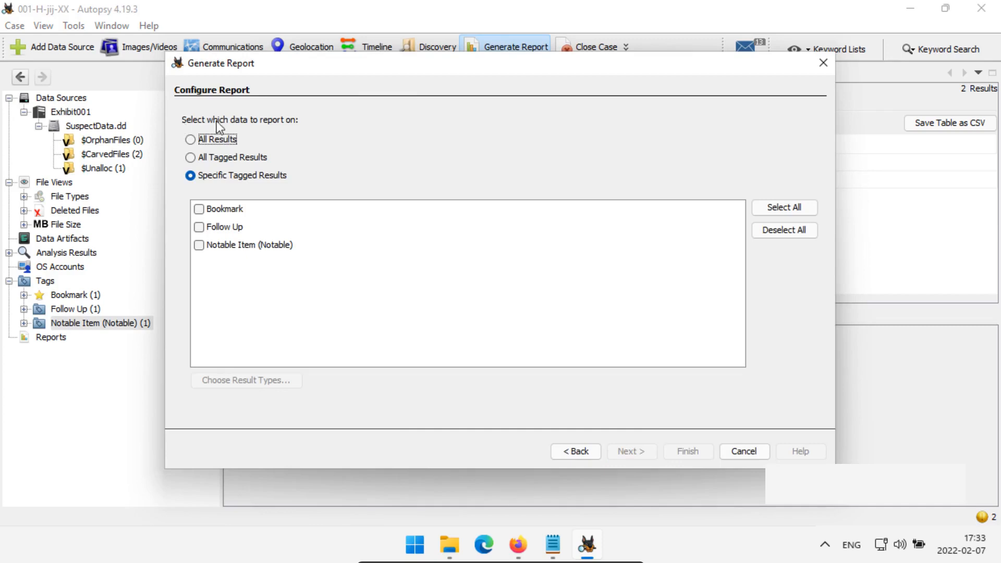
pyautogui.click(213, 139)
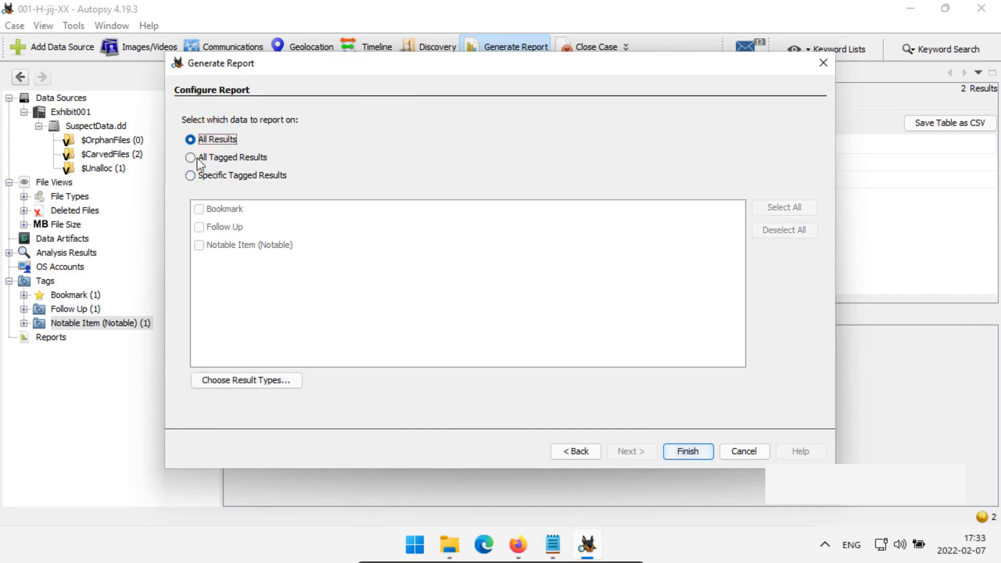
pyautogui.click(249, 158)
pyautogui.click(208, 175)
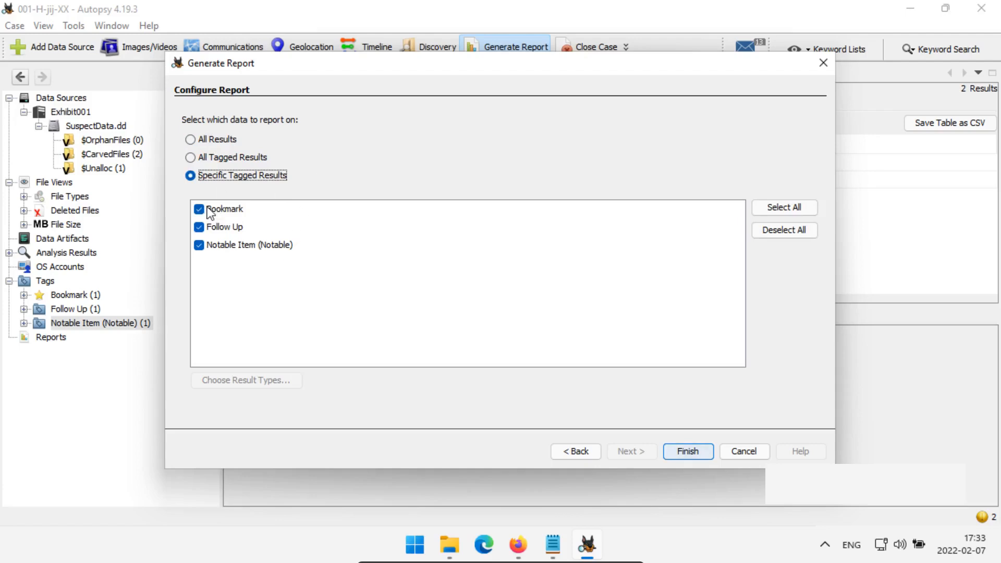
pyautogui.click(199, 227)
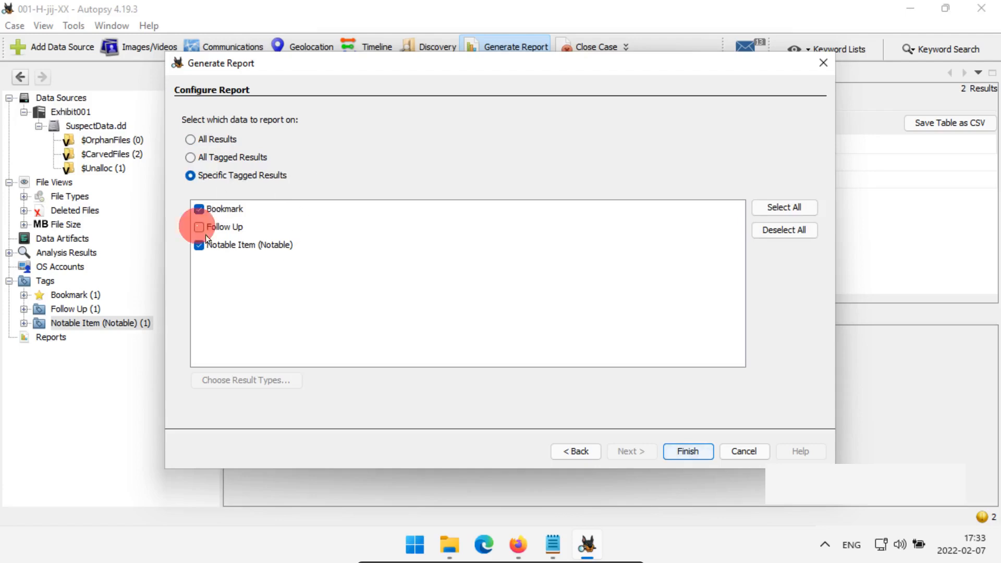
pyautogui.click(690, 451)
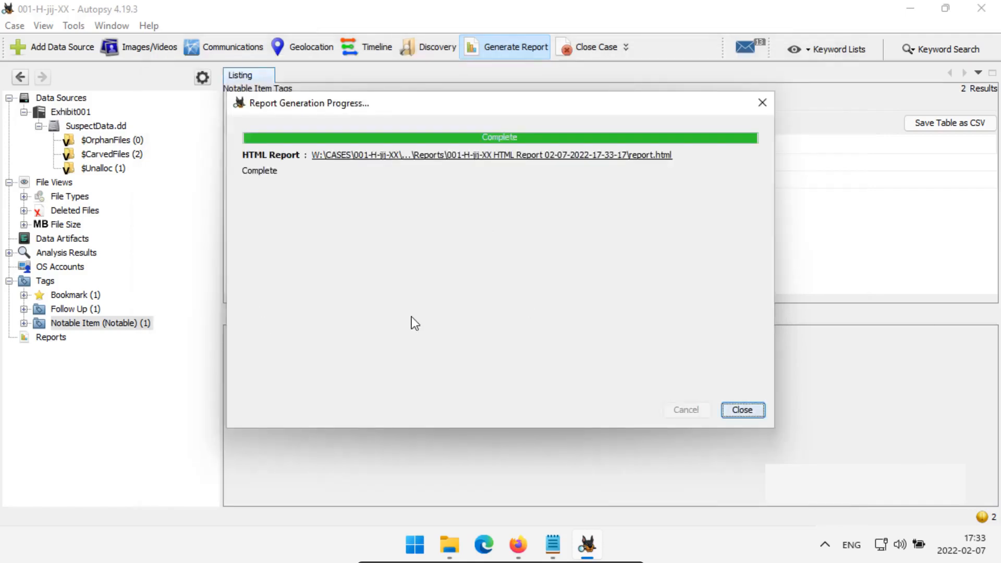
# - Open the generated HTML report in the browser and review its case, image and software information
pyautogui.click(505, 156)
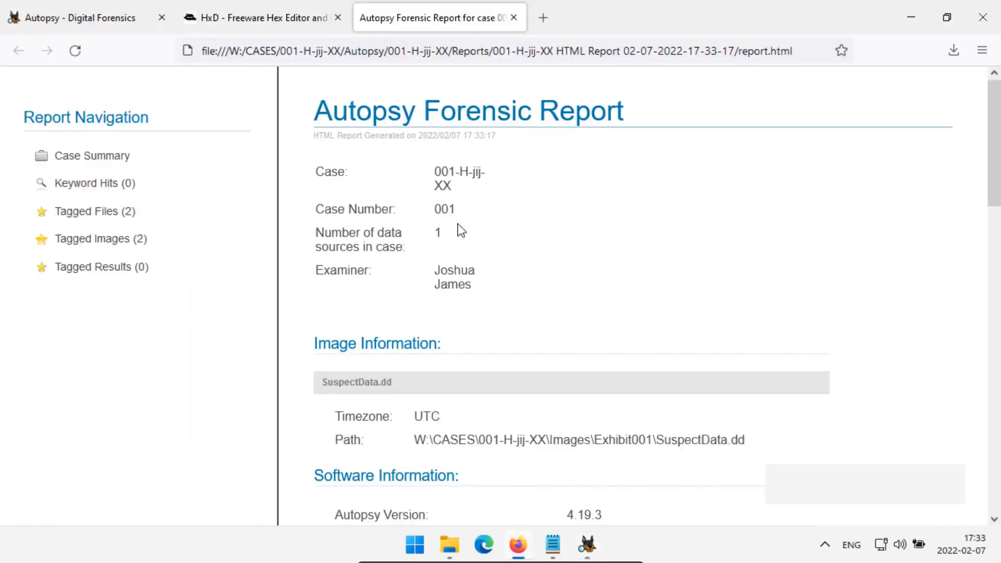
pyautogui.moveTo(338, 150); pyautogui.dragTo(519, 280)
pyautogui.scroll(-5, 664, 263)
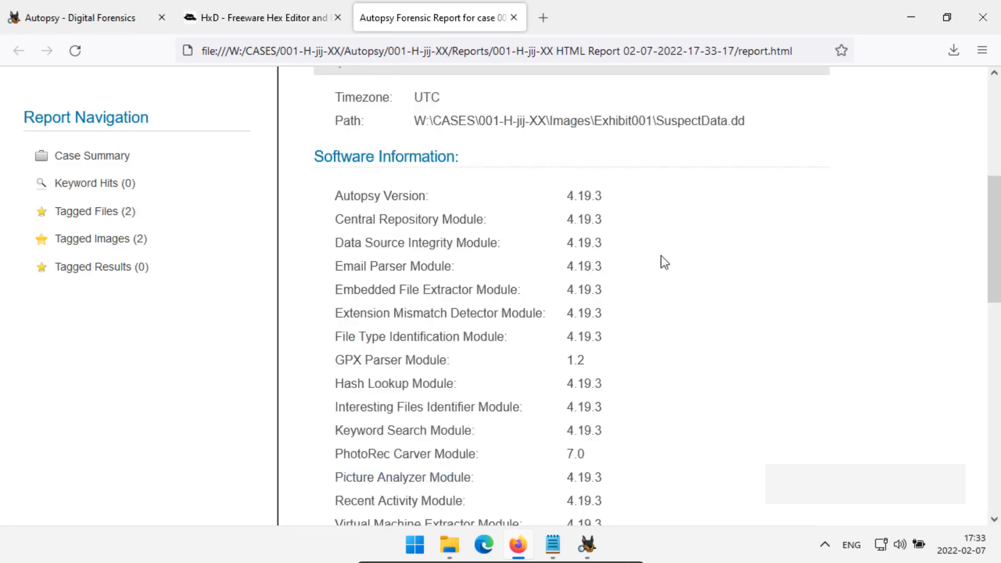
pyautogui.scroll(-8, 467, 291)
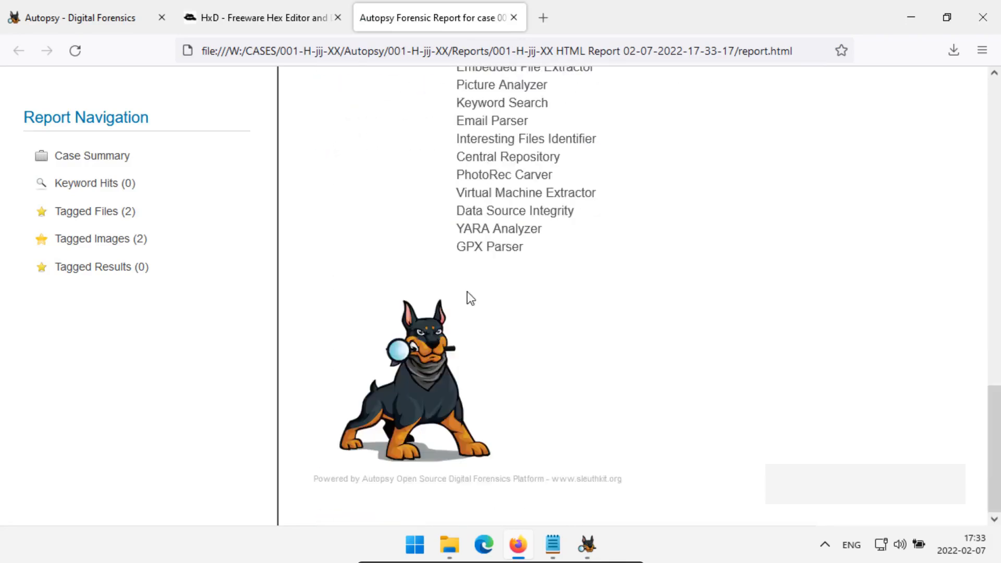
pyautogui.scroll(13, 471, 298)
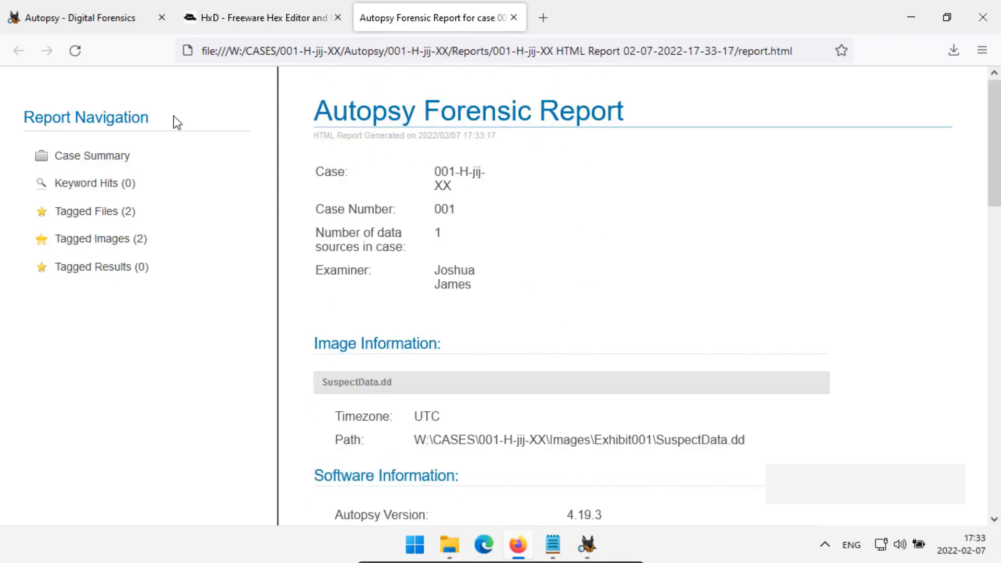
# - Review the report's Tagged Files table, including timestamps and hashes, and view the bookmarked picture before returning to the table
pyautogui.click(83, 214)
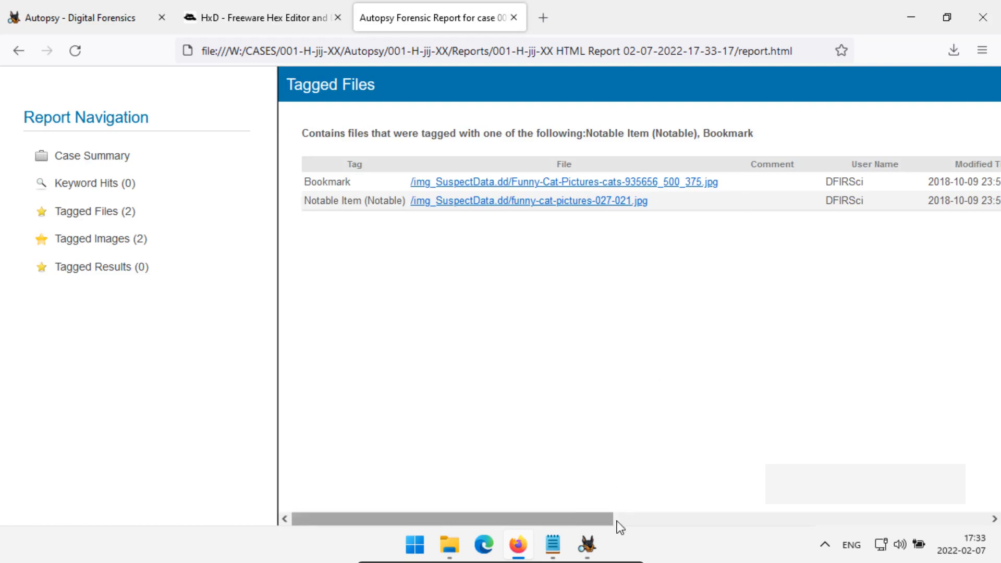
pyautogui.moveTo(600, 520); pyautogui.dragTo(470, 531)
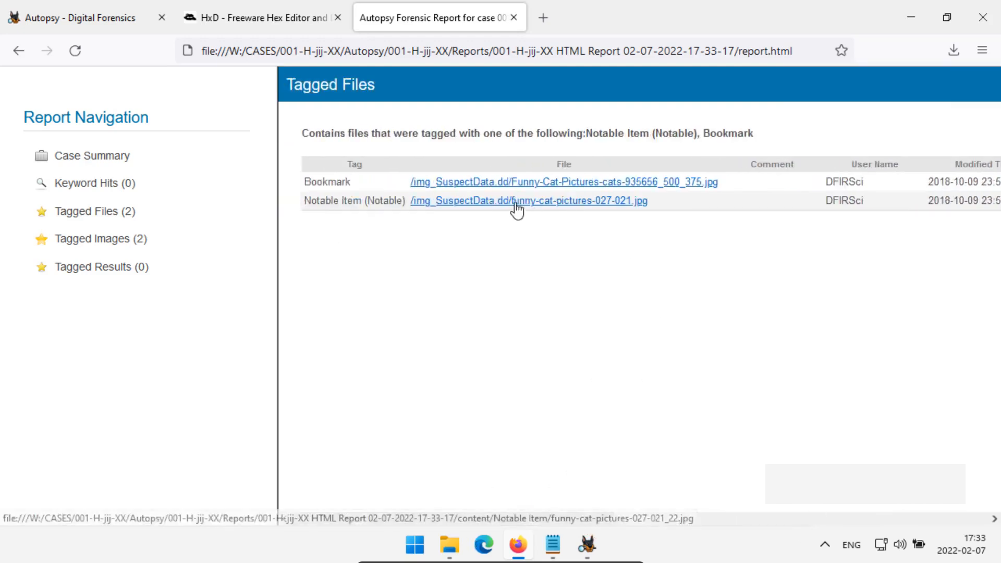
pyautogui.click(613, 518)
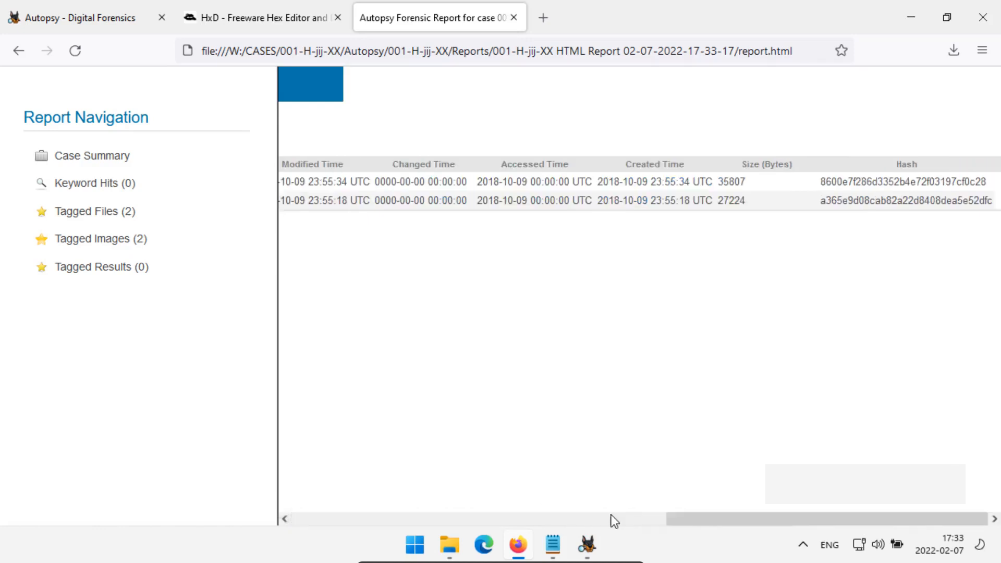
pyautogui.click(499, 178)
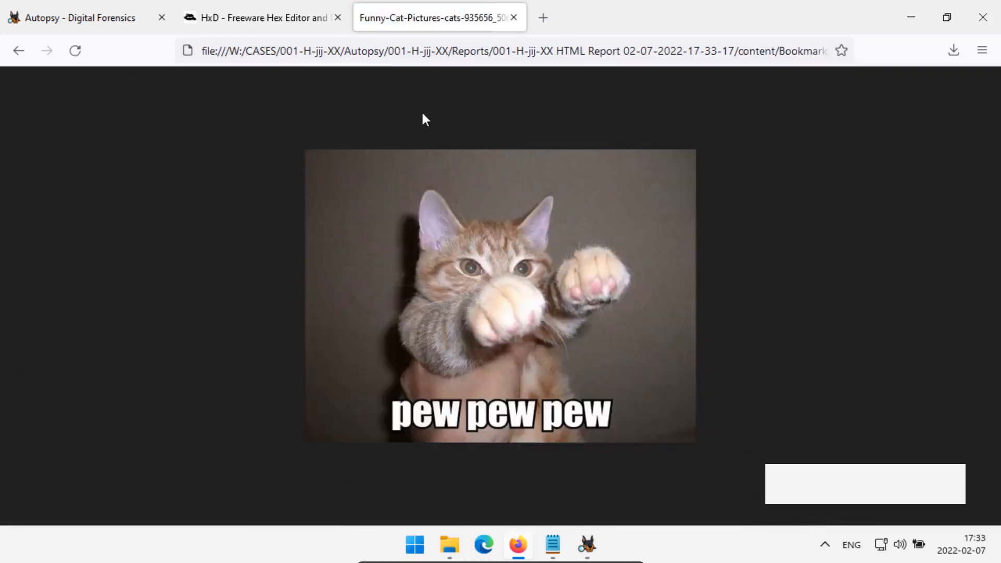
pyautogui.hotkey('alt', 'Left')
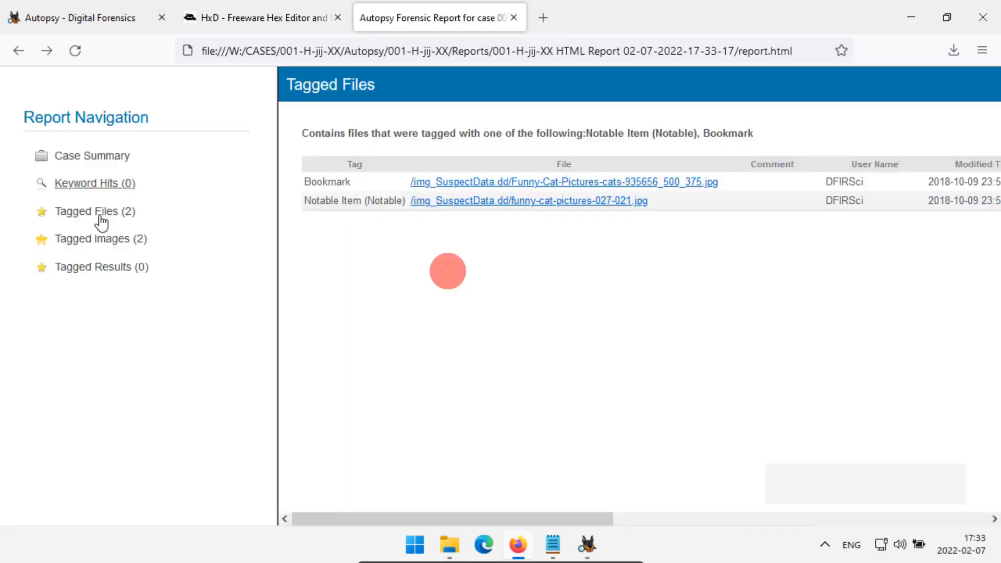
# - Review the report's Tagged Images, view funny-cat-pictures-027-021.jpg at full size, and return to the thumbnails
pyautogui.click(93, 239)
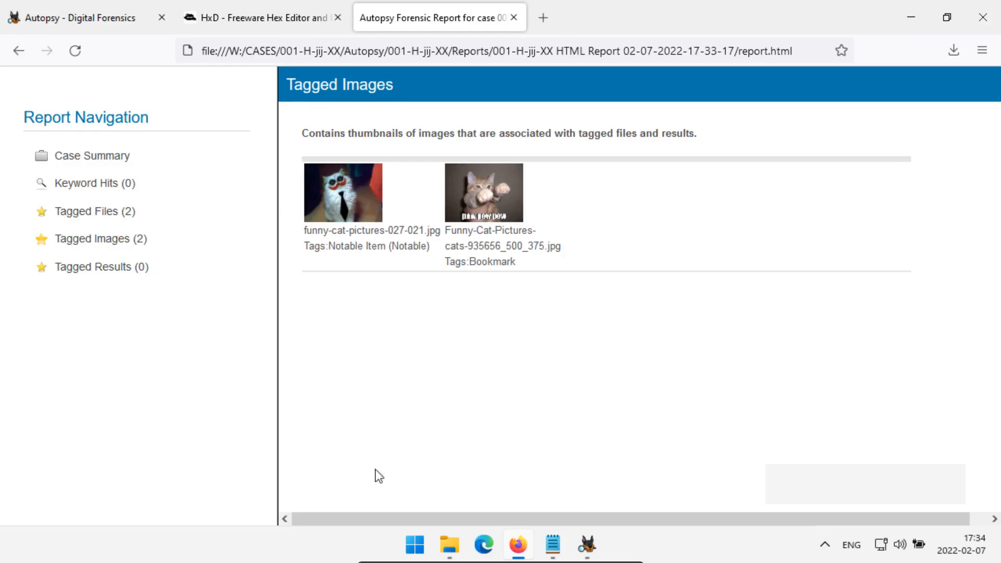
pyautogui.click(344, 213)
pyautogui.hotkey('alt', 'Left')
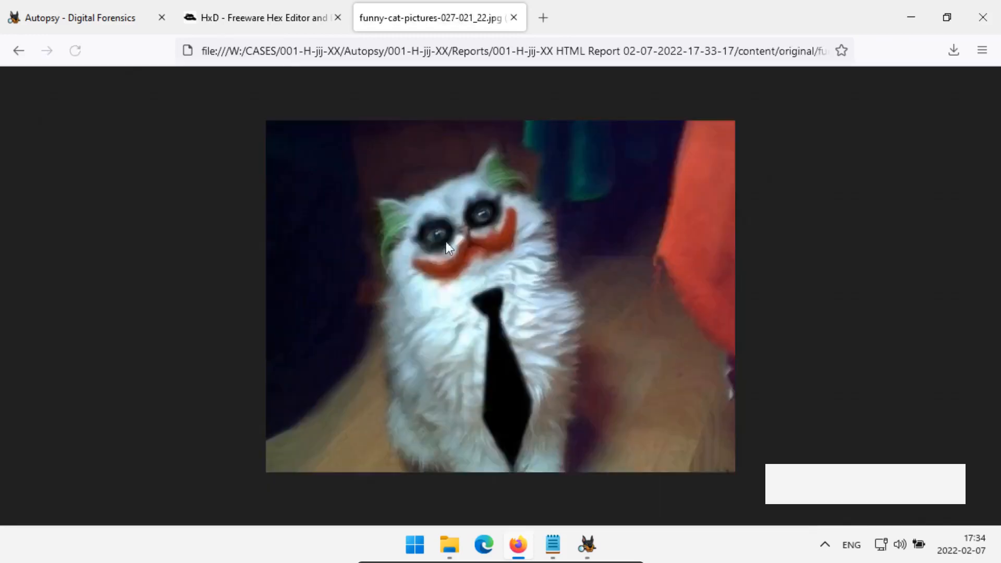
pyautogui.hotkey('alt', 'Left')
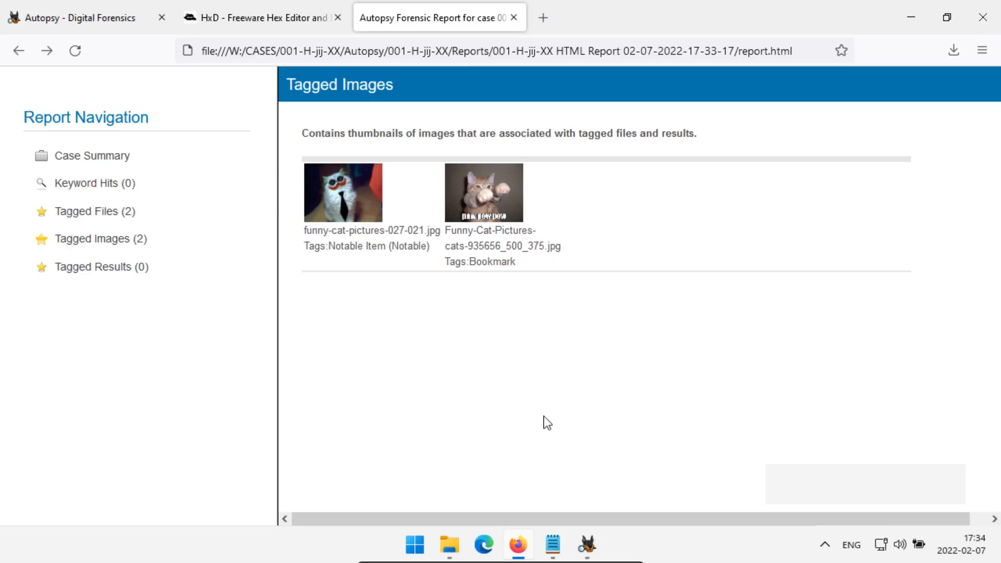
# - Switch to File Explorer and go to the Reports folder inside Autopsy\001-H-jij-XX of the case directory
pyautogui.hotkey('alt', 'Tab')
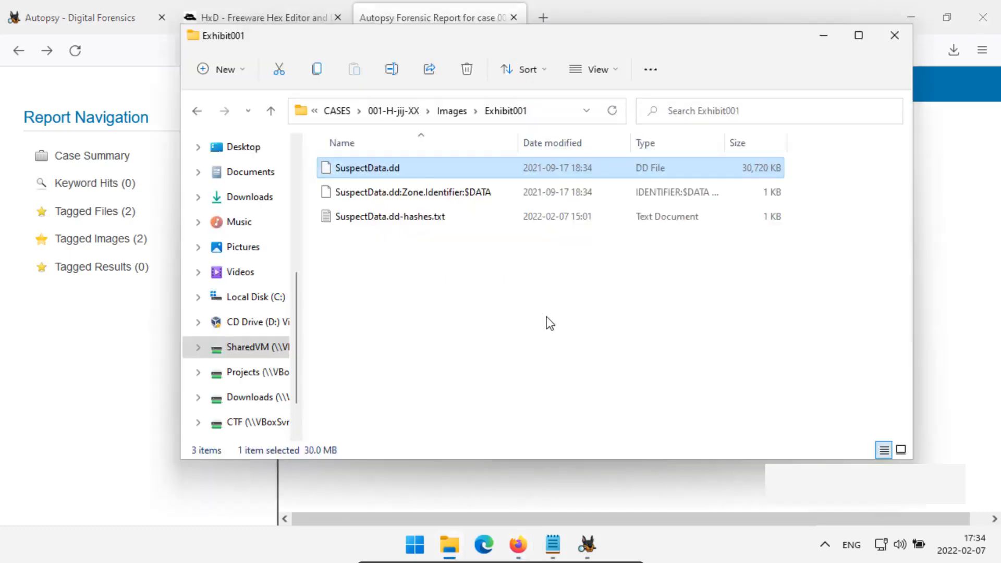
pyautogui.click(545, 303)
pyautogui.click(401, 111)
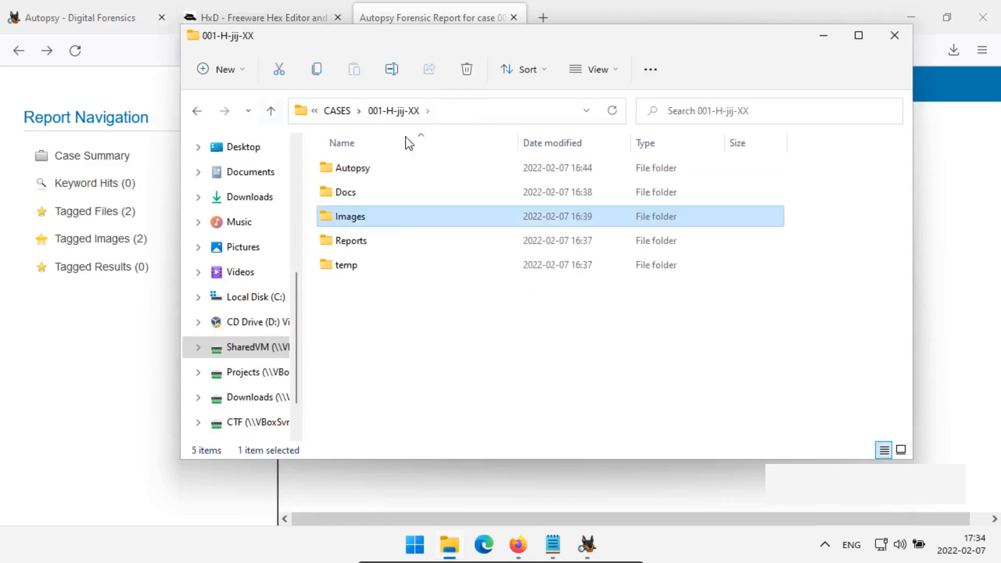
pyautogui.click(371, 333)
pyautogui.doubleClick(353, 168)
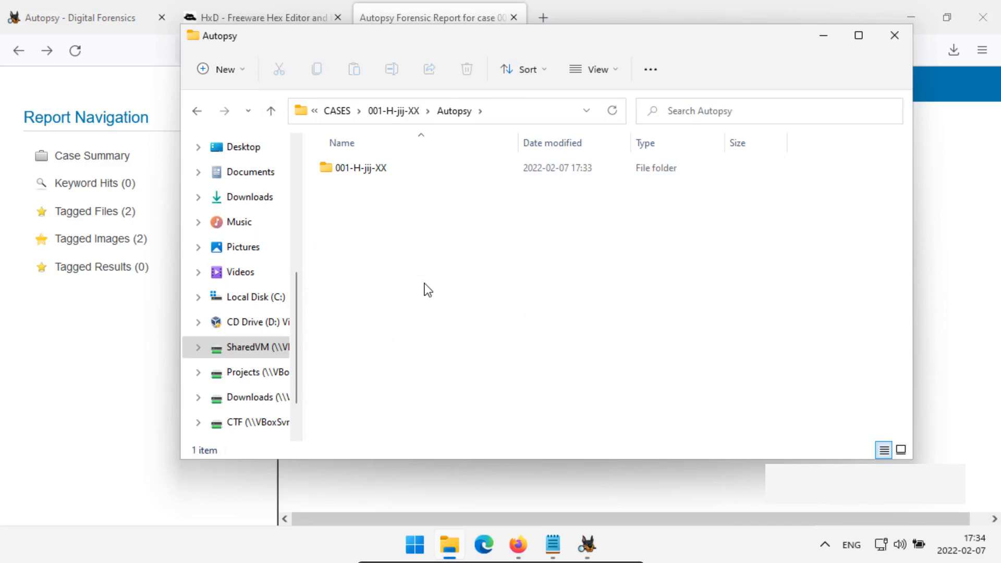
pyautogui.click(424, 284)
pyautogui.doubleClick(348, 168)
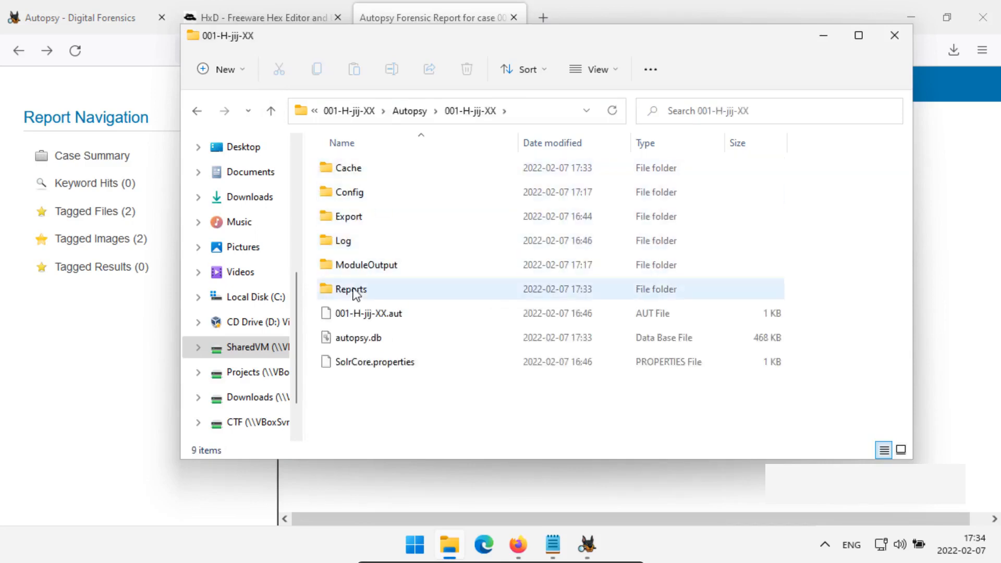
pyautogui.doubleClick(350, 289)
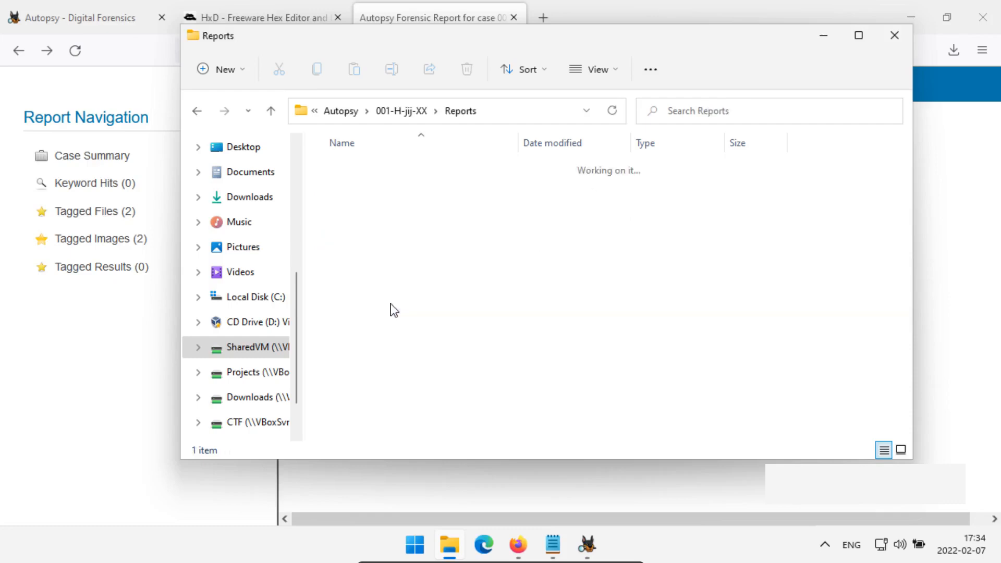
# - Inspect the HTML report folder's files and its content subfolder, and return to the Reports folder
pyautogui.click(409, 170)
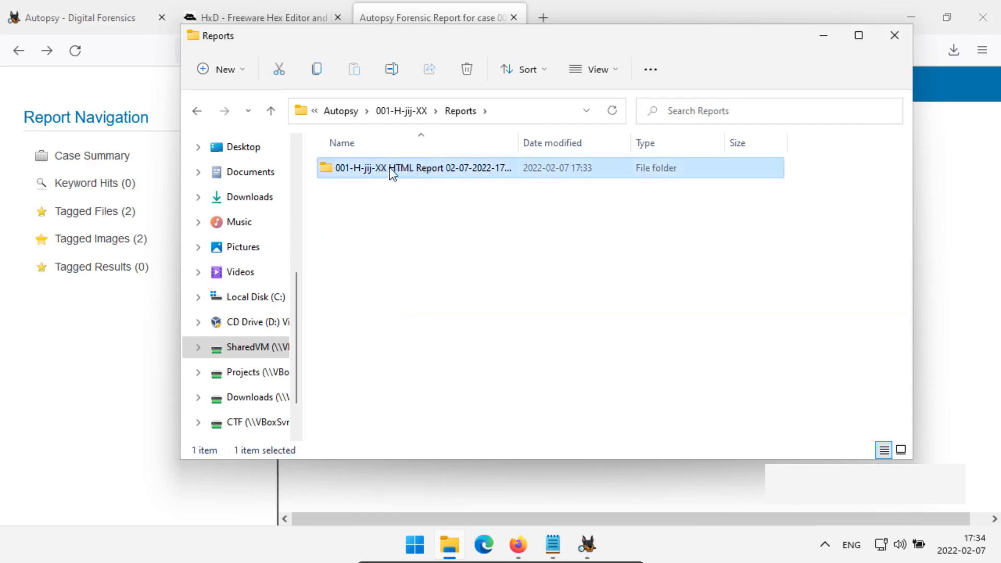
pyautogui.doubleClick(398, 173)
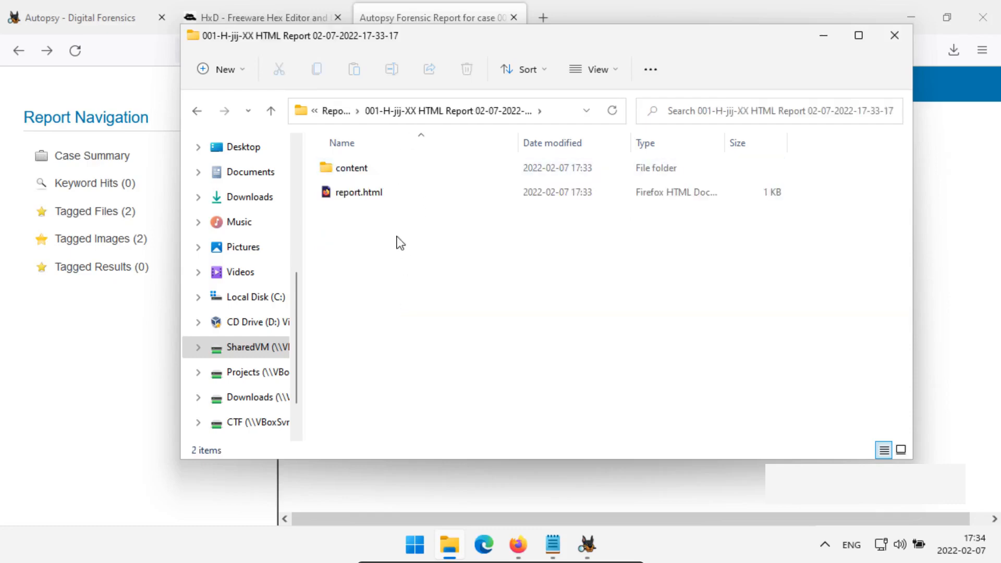
pyautogui.click(364, 194)
pyautogui.doubleClick(360, 168)
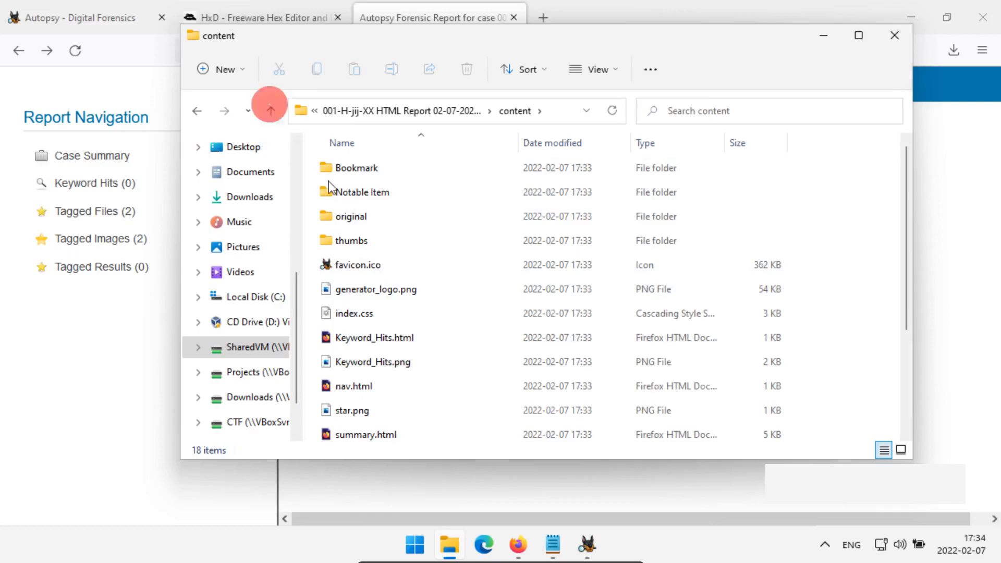
pyautogui.click(270, 111)
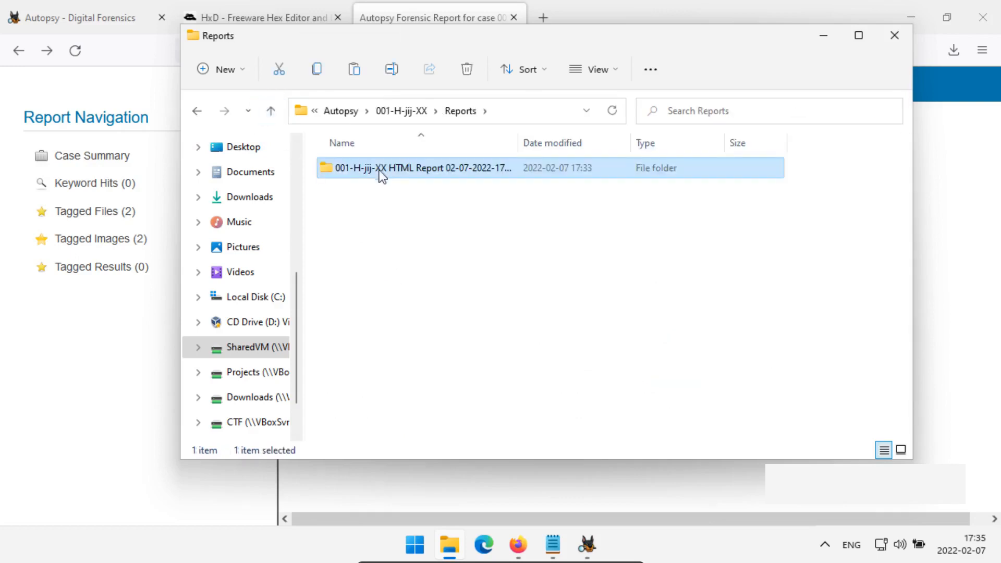
# - Copy the HTML report folder into the Reports folder directly under the main 001-H-jij-XX case folder
pyautogui.click(269, 110)
pyautogui.click(270, 110)
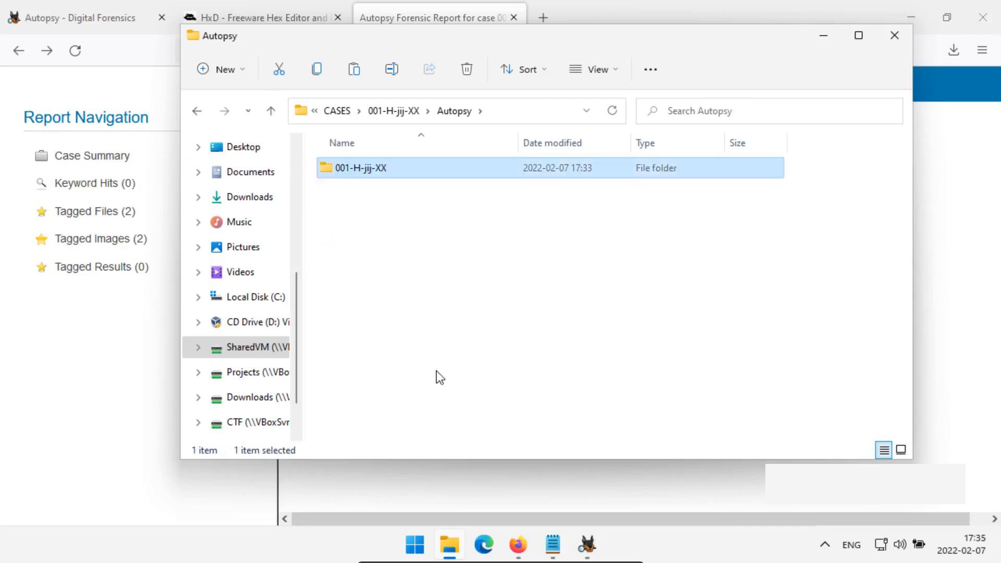
pyautogui.click(271, 111)
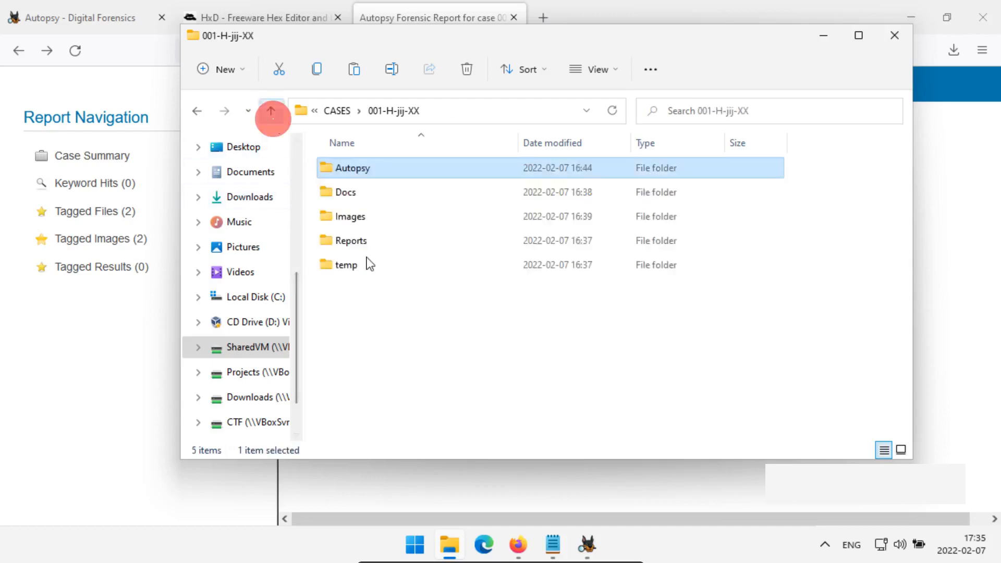
pyautogui.doubleClick(379, 237)
pyautogui.rightClick(379, 235)
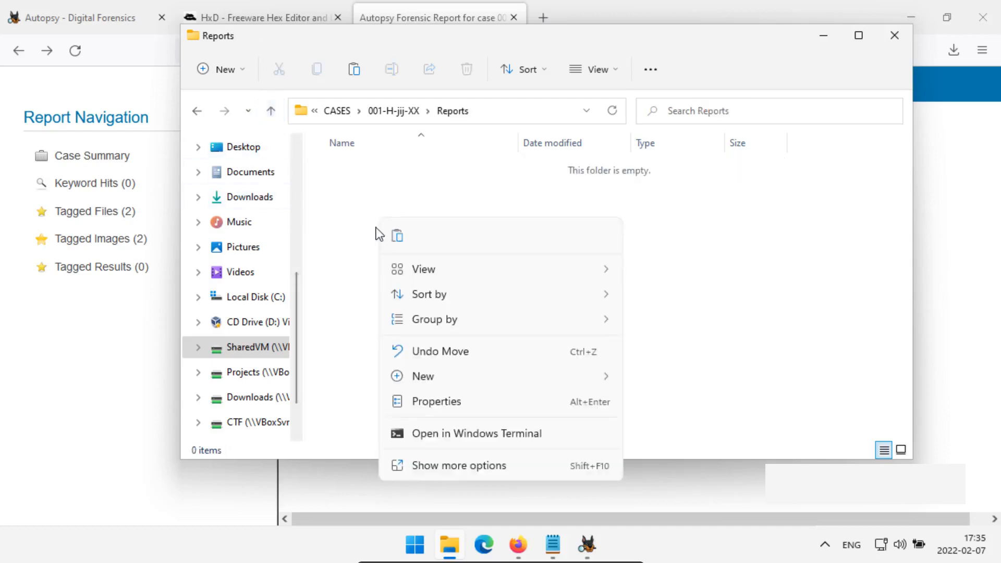
pyautogui.click(396, 235)
# - Rename the copied report folder by adding the prefix "Supporting-Evidence-" before its existing name
pyautogui.rightClick(380, 175)
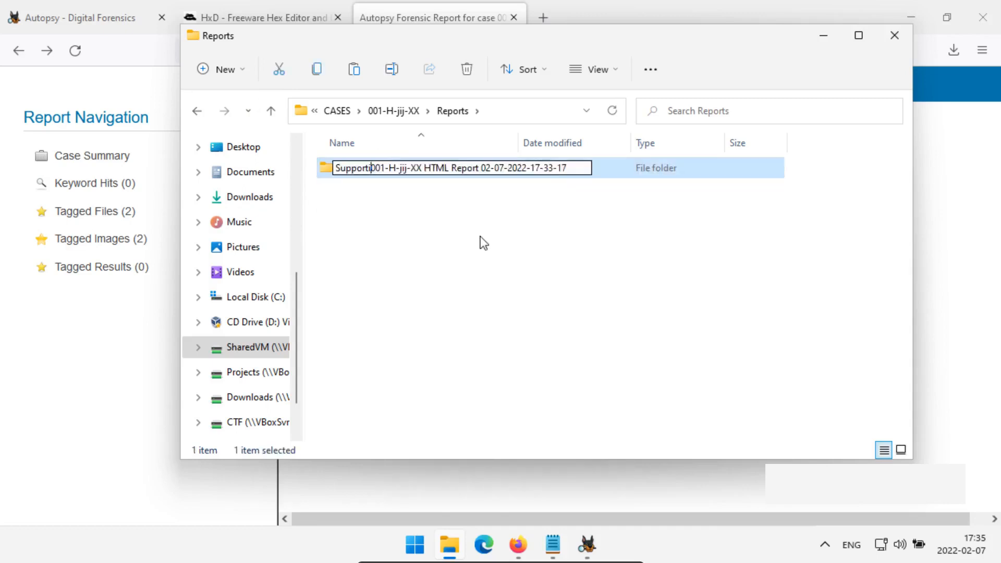
pyautogui.write('ng-Evidence-')
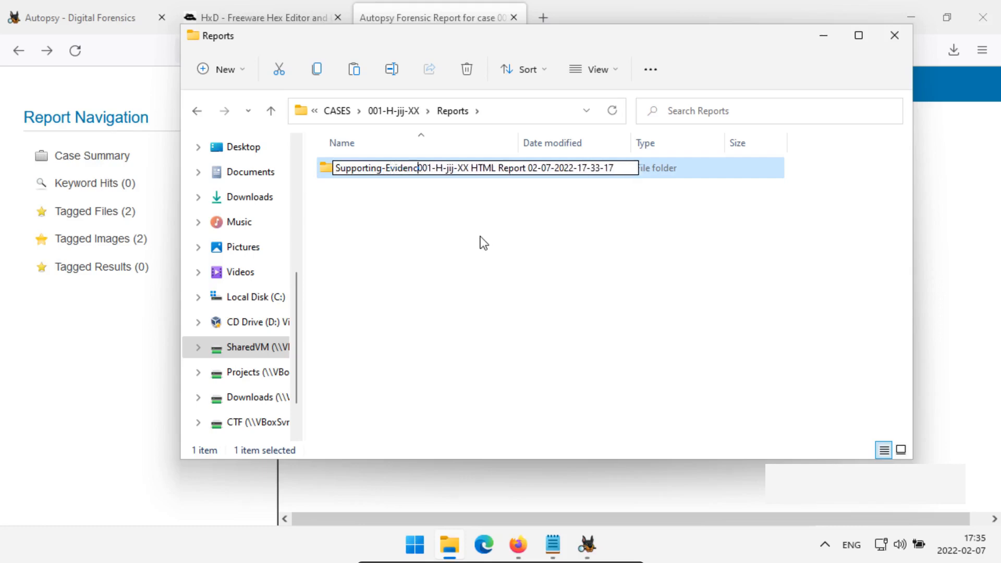
pyautogui.click(482, 236)
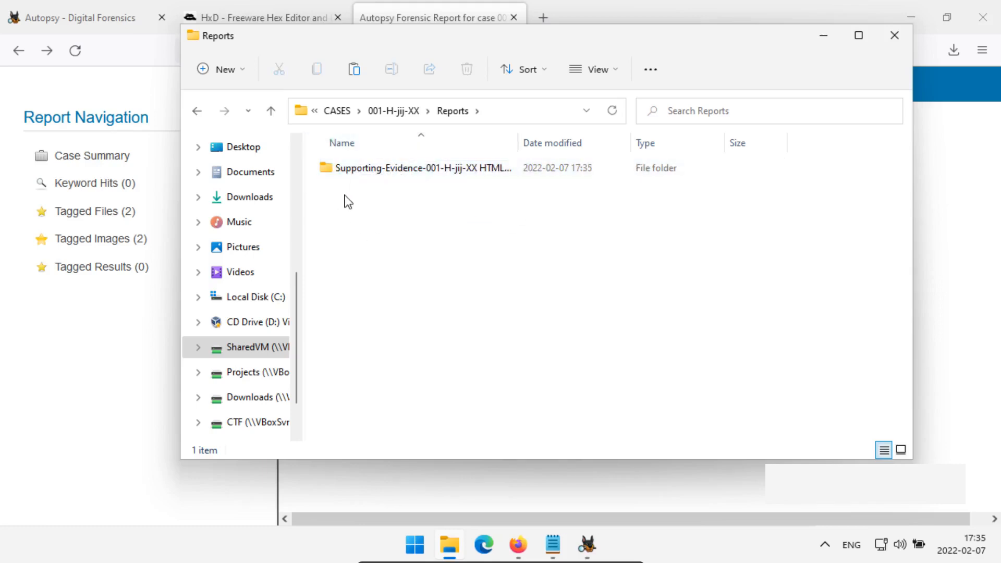
# - Open report.html from the Supporting-Evidence folder, check its Tagged Files page, and close that report
pyautogui.doubleClick(363, 169)
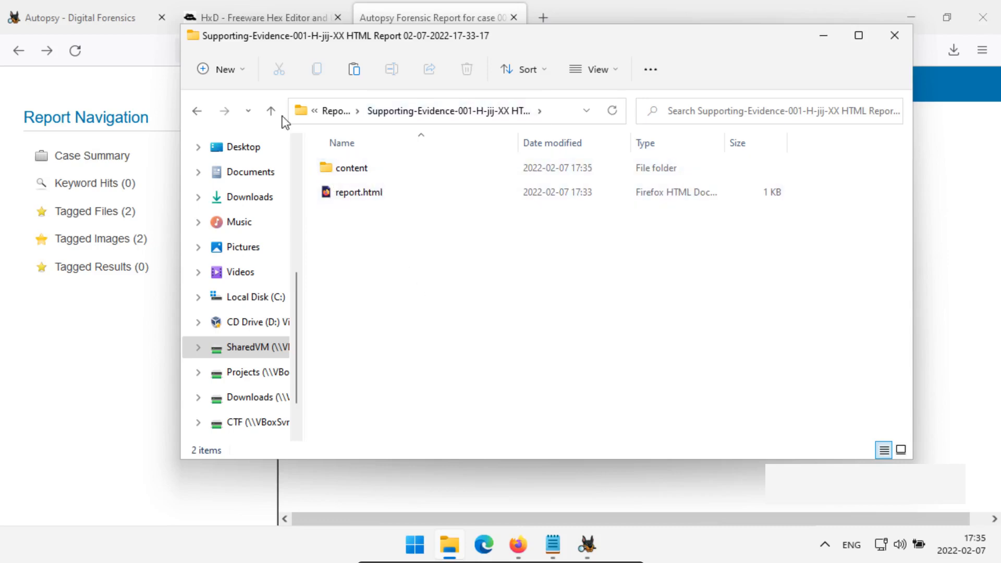
pyautogui.doubleClick(360, 193)
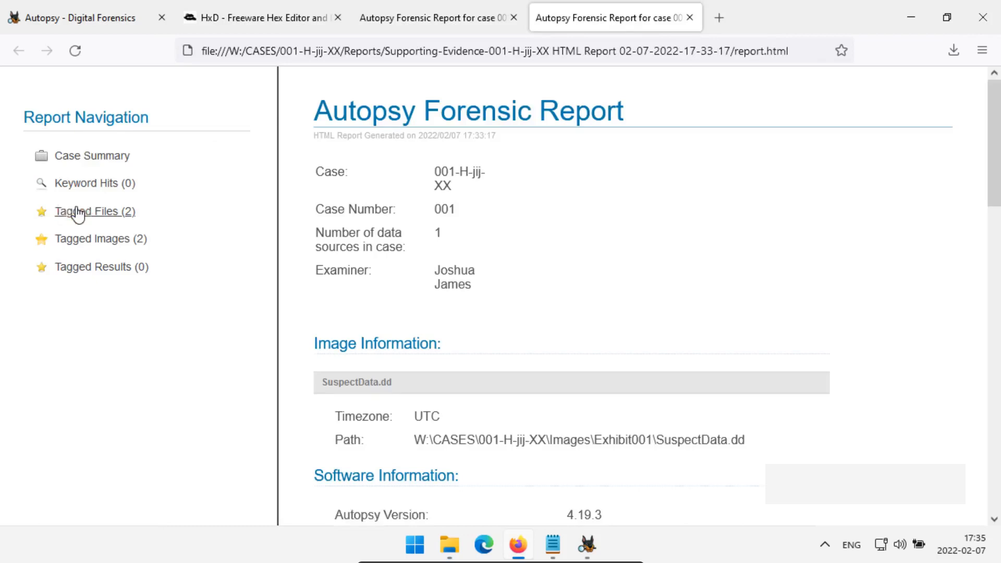
pyautogui.click(80, 212)
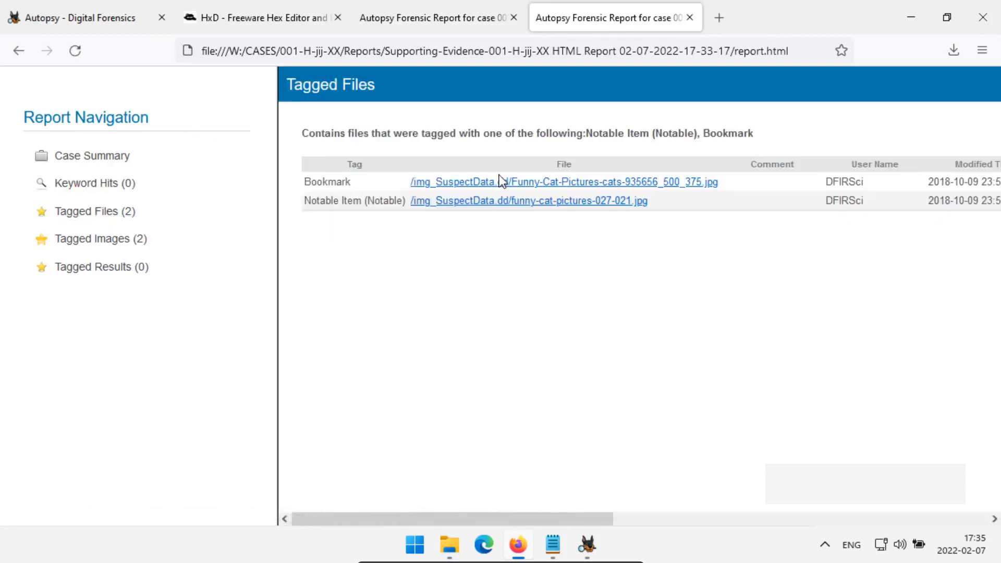
pyautogui.click(689, 18)
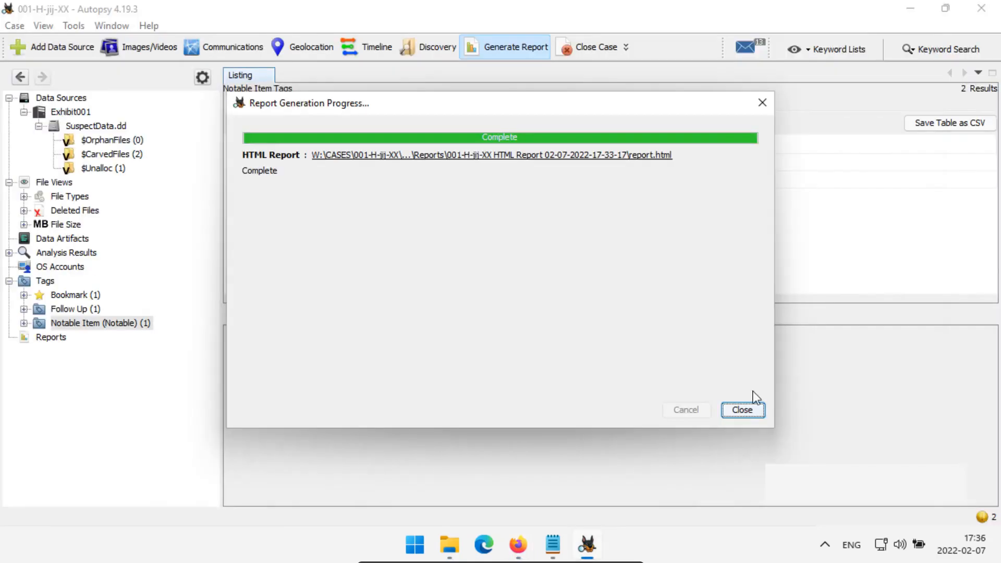
# - Switch to Autopsy, dismiss the report generation progress, and open the HTML report from the case's Reports listing
pyautogui.click(741, 411)
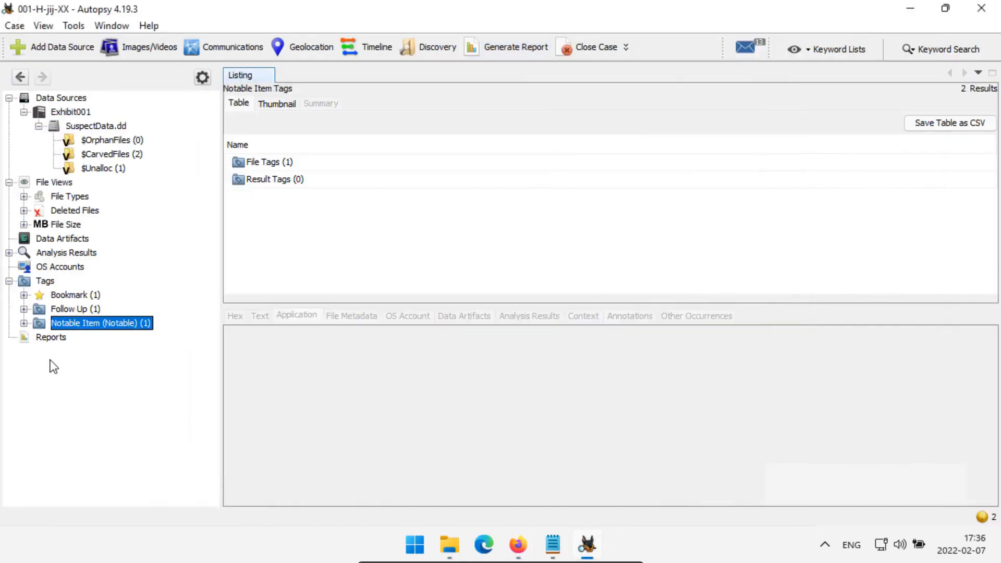
pyautogui.click(51, 337)
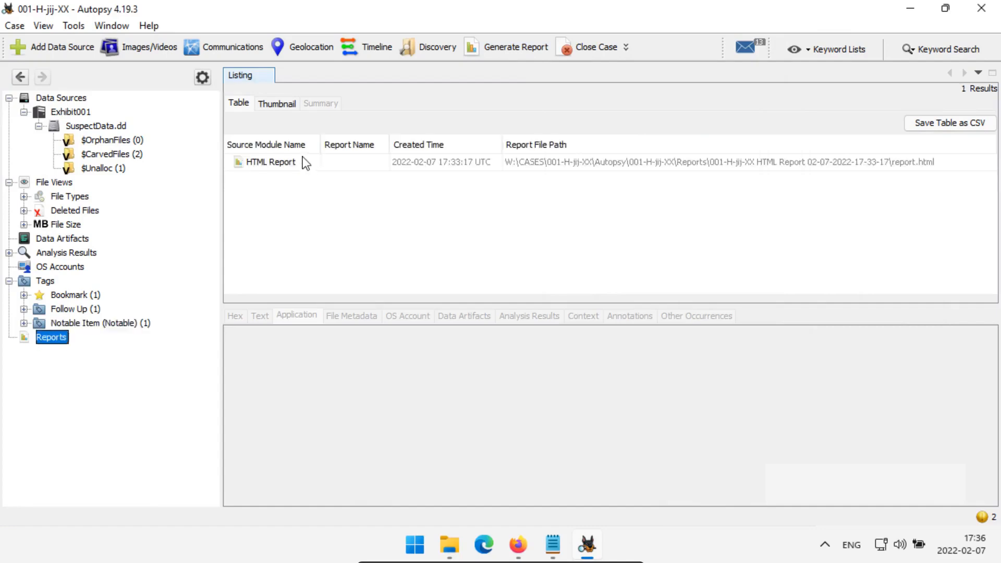
pyautogui.click(299, 160)
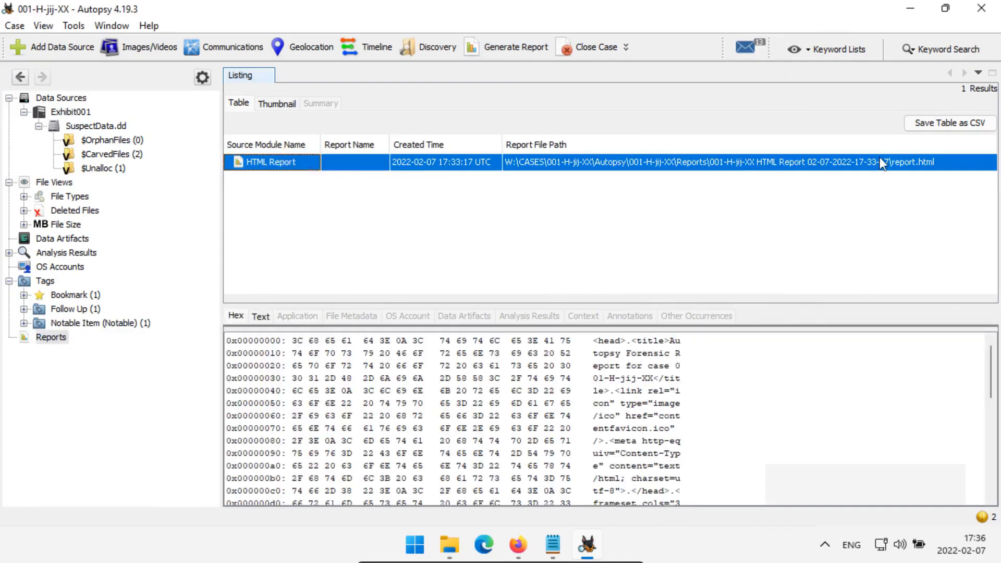
pyautogui.rightClick(458, 158)
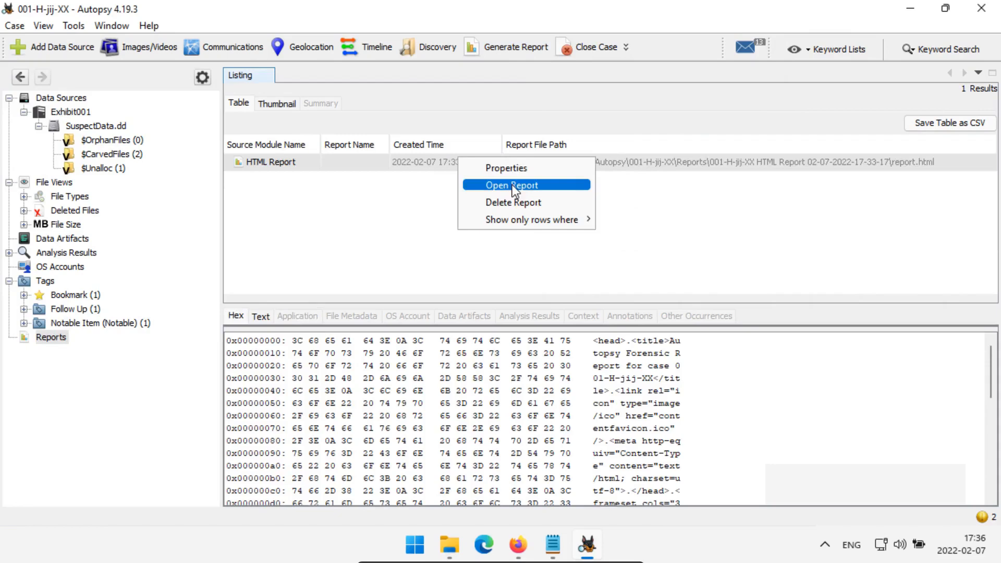
pyautogui.click(512, 184)
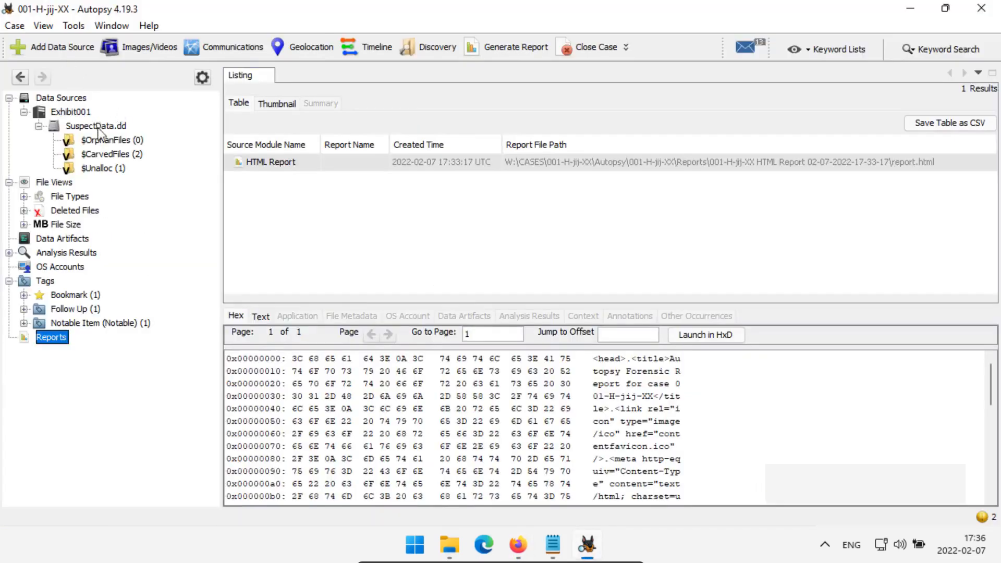
# - Review the file listing of the SuspectData.dd data source
pyautogui.click(98, 127)
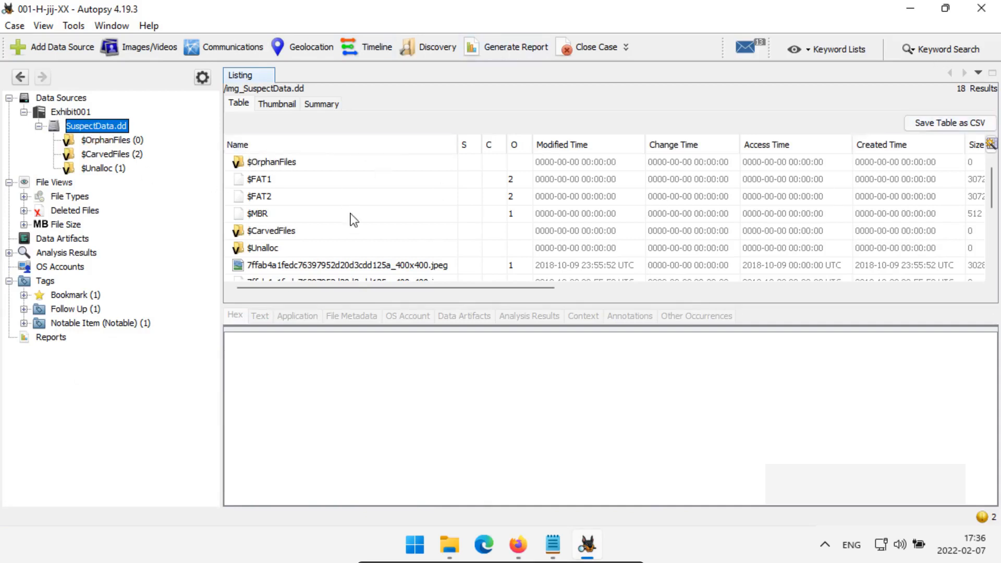
pyautogui.scroll(-2, 351, 216)
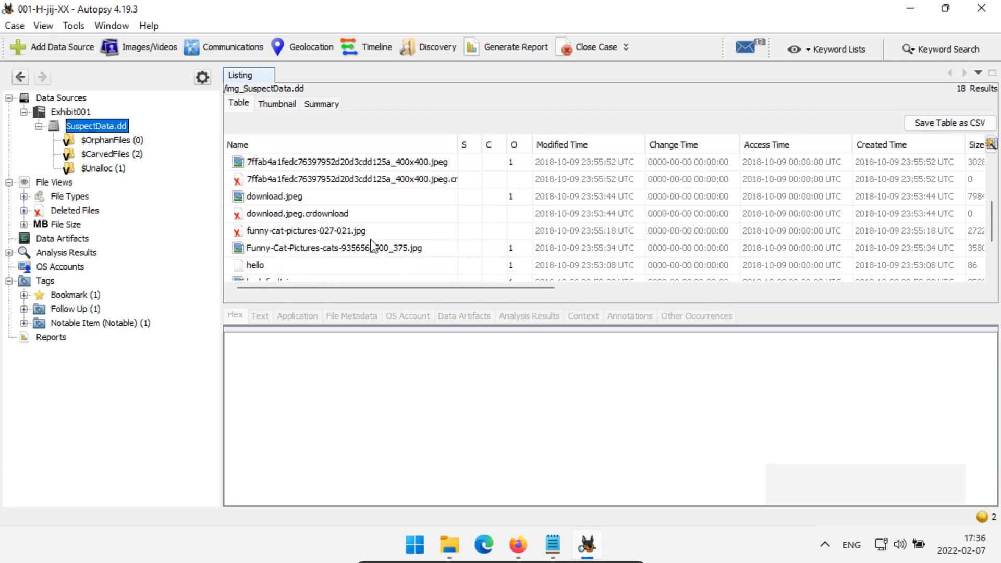
pyautogui.scroll(2, 373, 245)
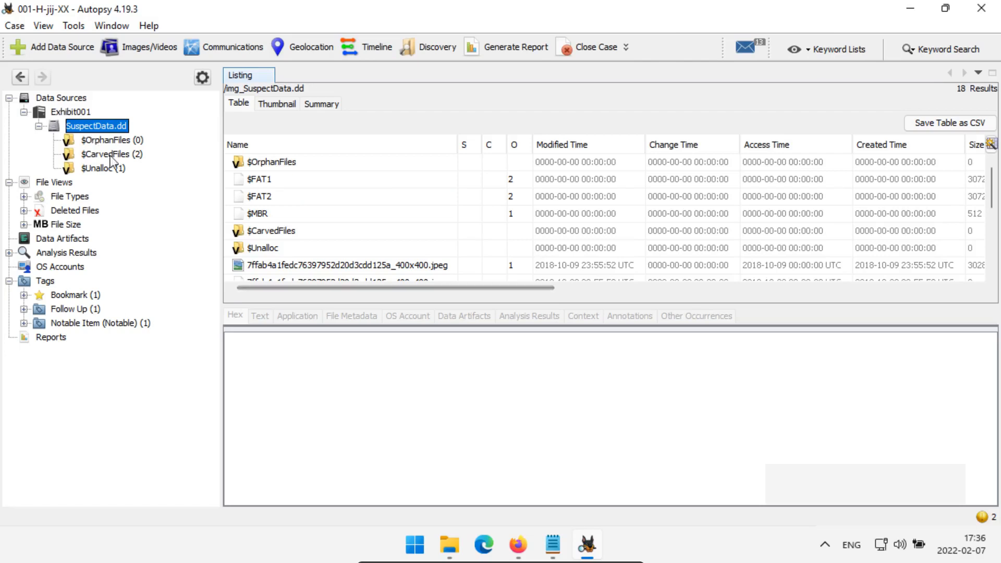
# - Open the Image/Video Gallery and browse the picture thumbnails from SuspectData.dd
pyautogui.click(140, 51)
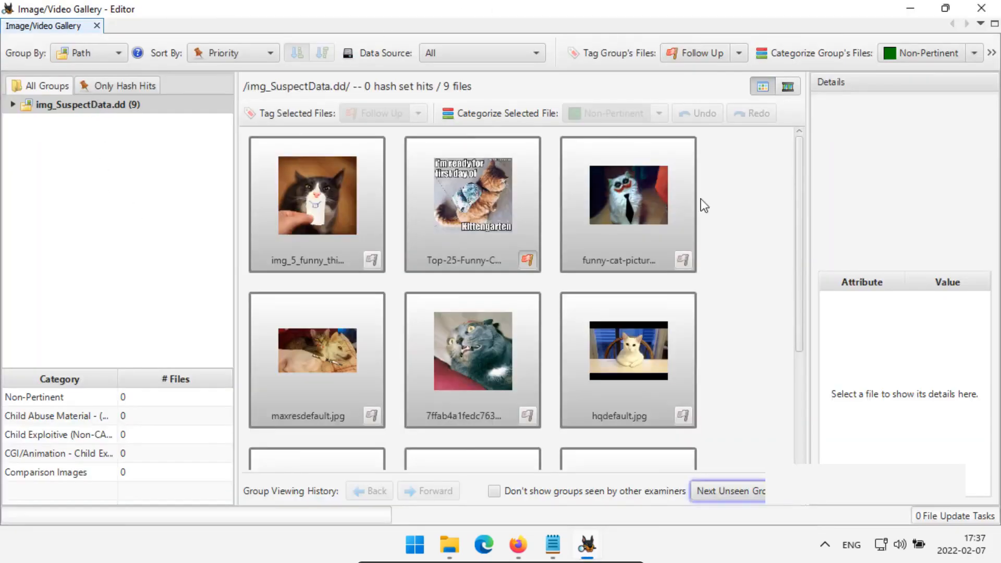
pyautogui.scroll(-2, 716, 208)
pyautogui.scroll(2, 711, 216)
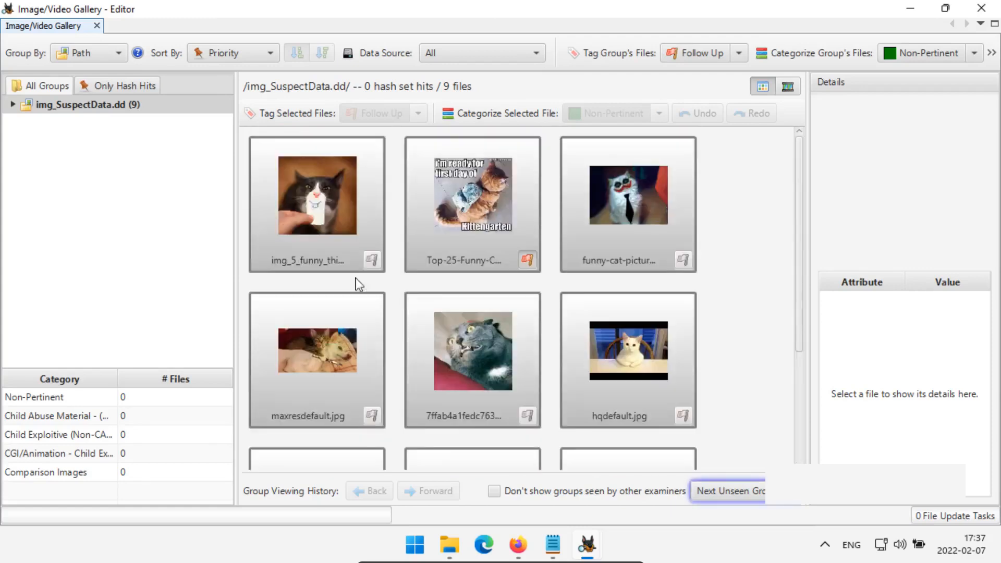
pyautogui.scroll(-1, 538, 302)
pyautogui.scroll(1, 549, 303)
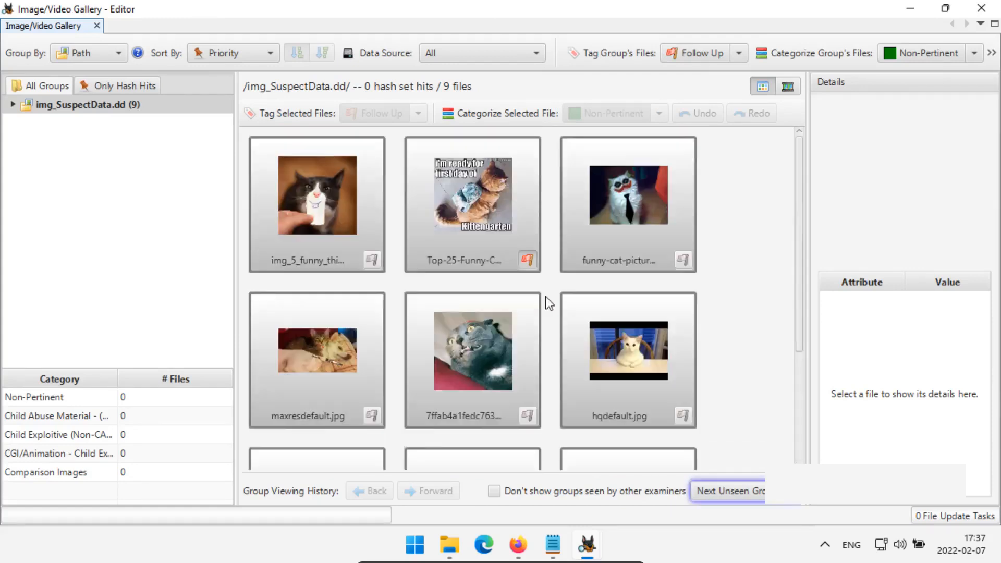